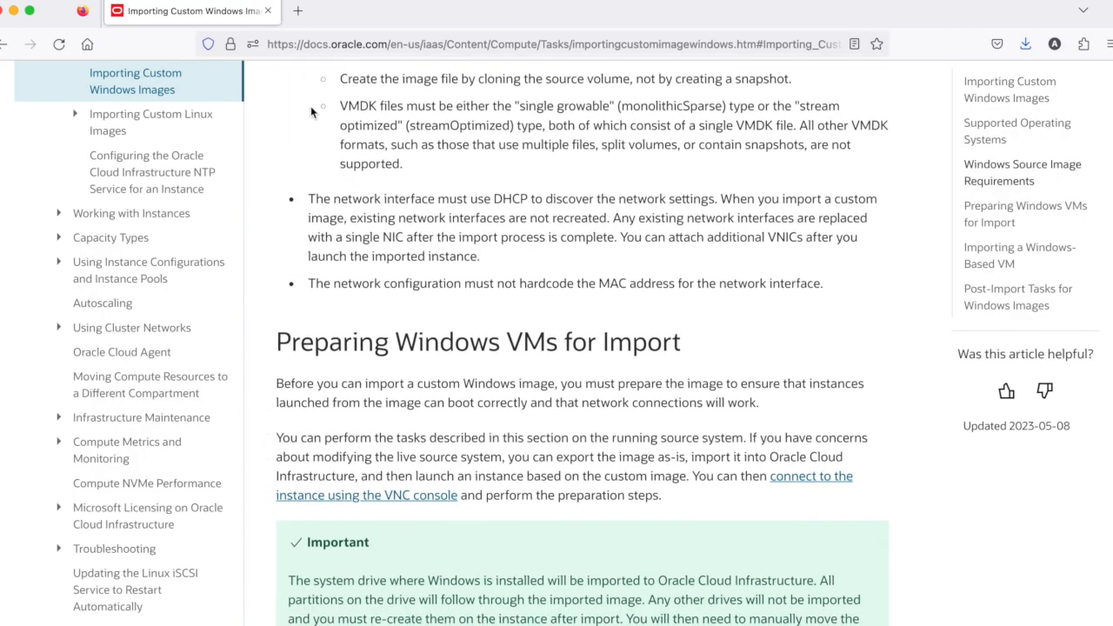
Step: Read the Preparing Windows VMs for Import section of the Oracle documentation page
scroll(359, 289, "down", 15)
scroll(360, 289, "down", 20)
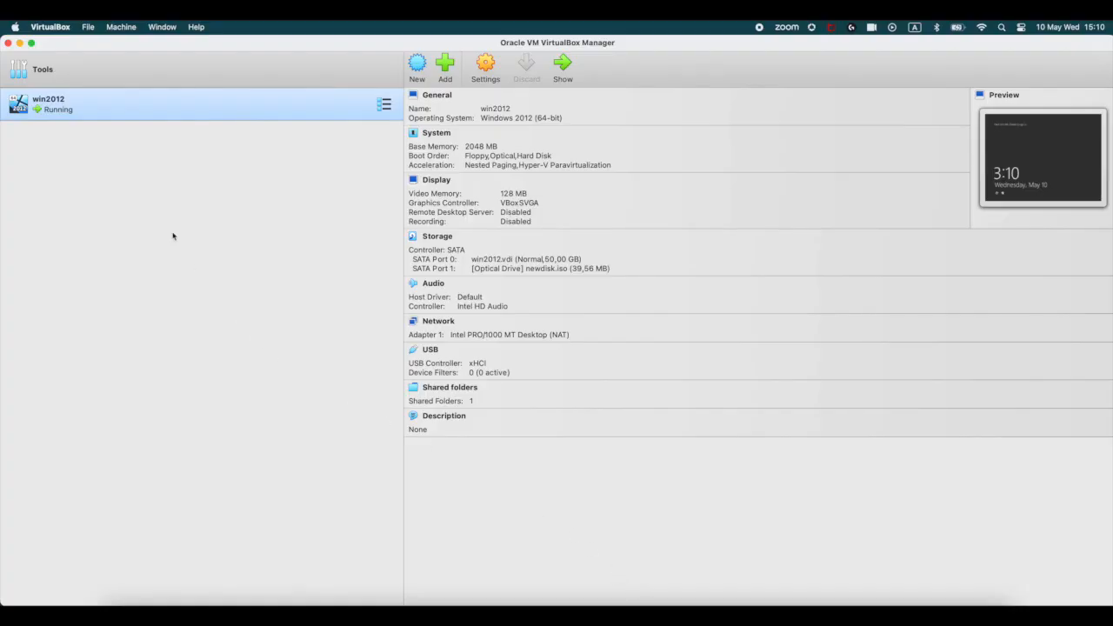
Step: Switch to VirtualBox and check its version information
left_click(41, 28)
left_click(47, 48)
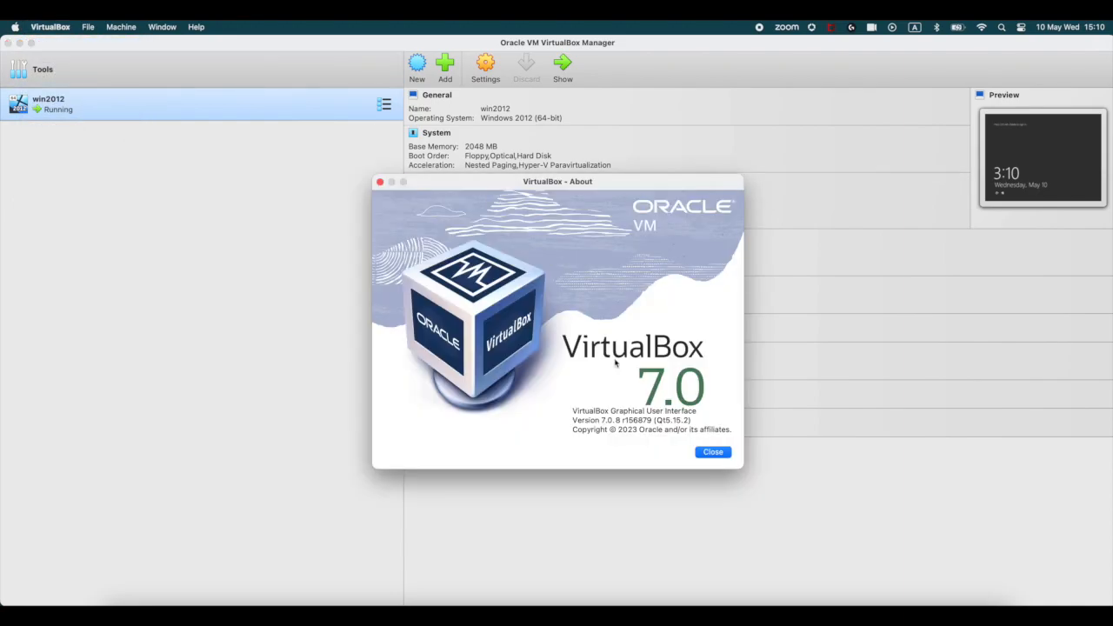
left_click(713, 452)
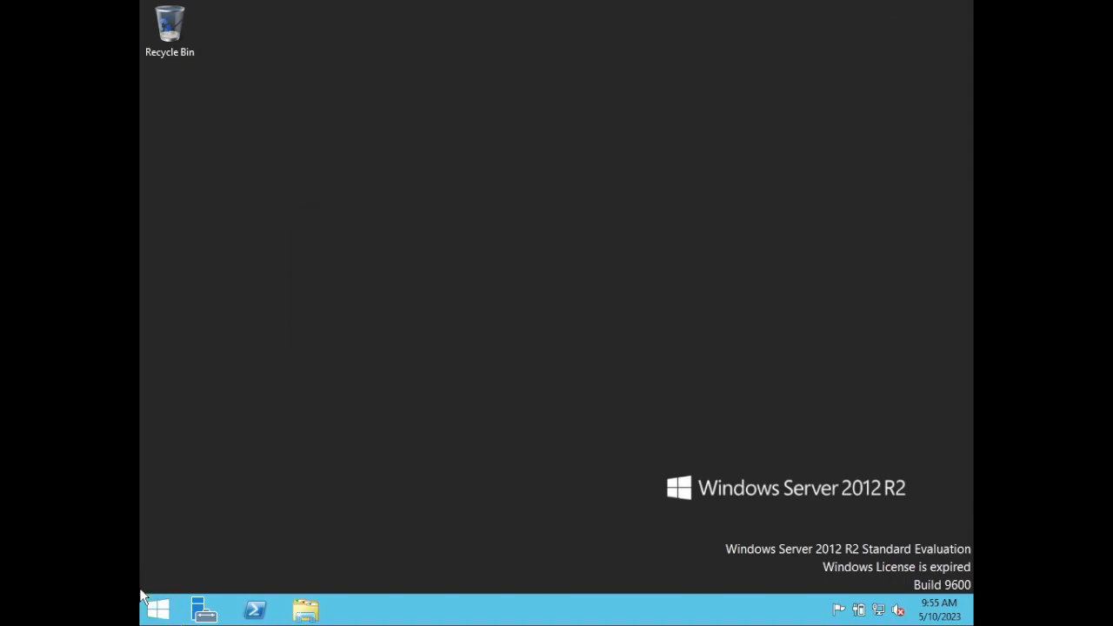
Step: Search the Windows Server virtual machine for "allow" and open the setting for remote access to the computer
left_click(158, 614)
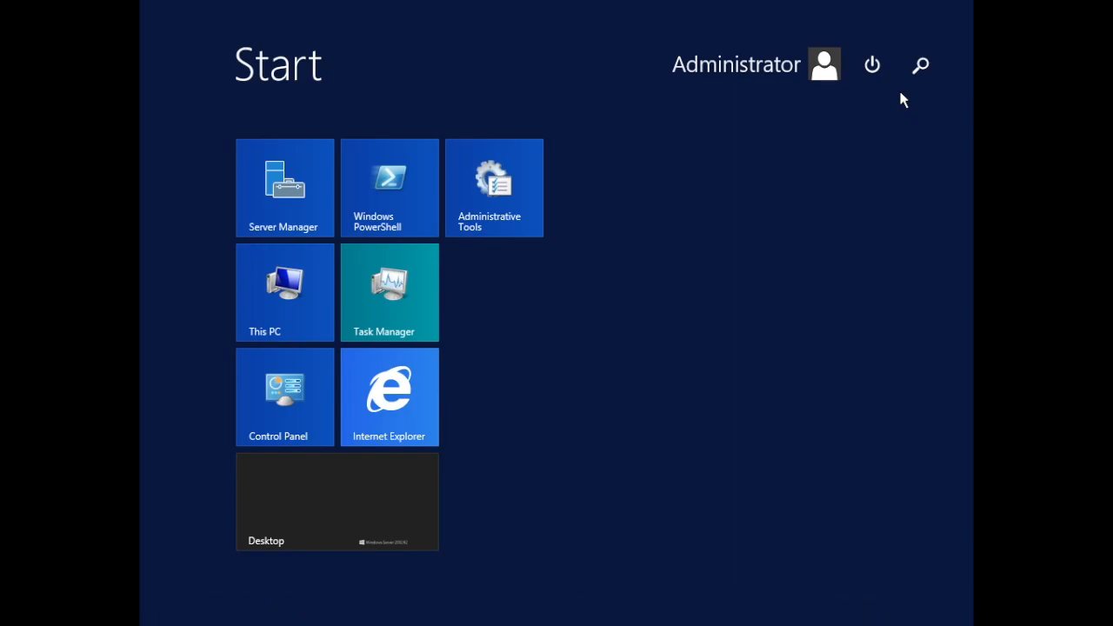
left_click(923, 70)
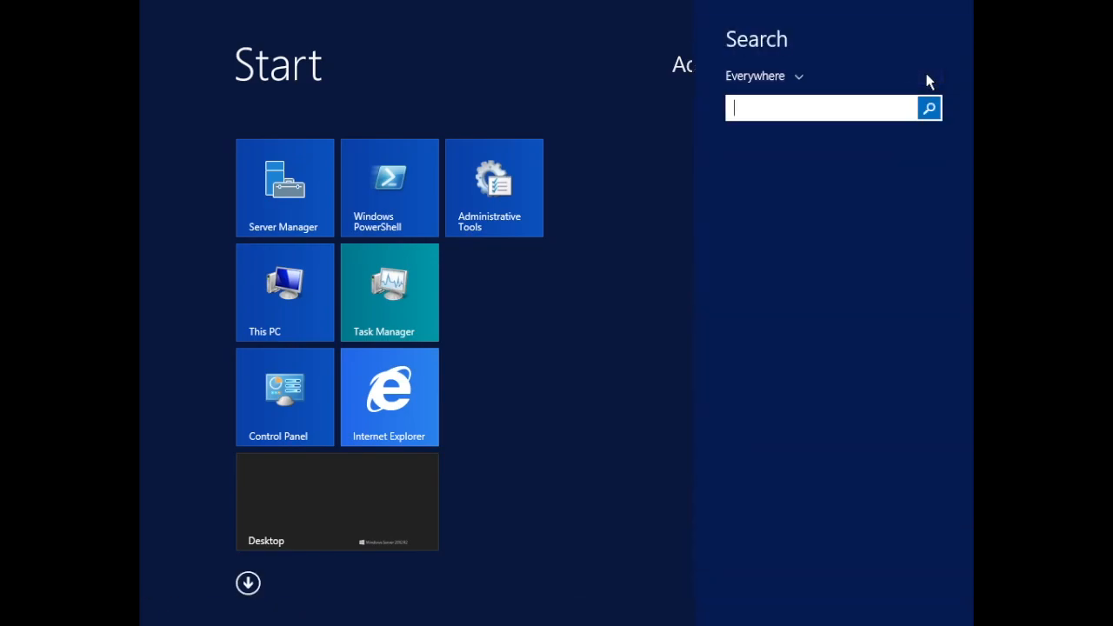
type("al")
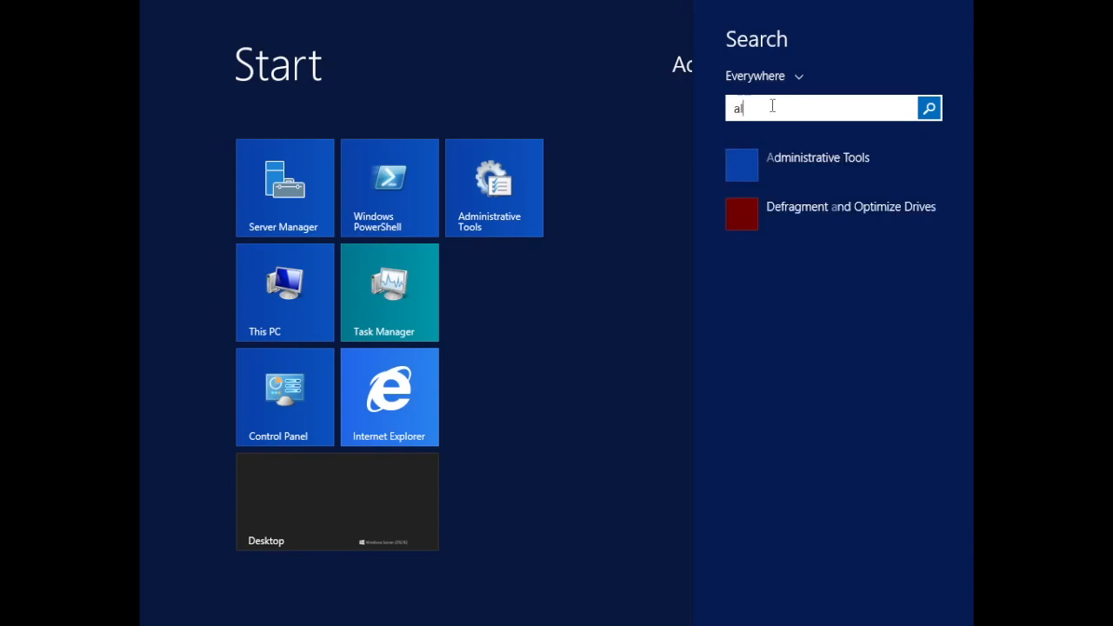
type("low")
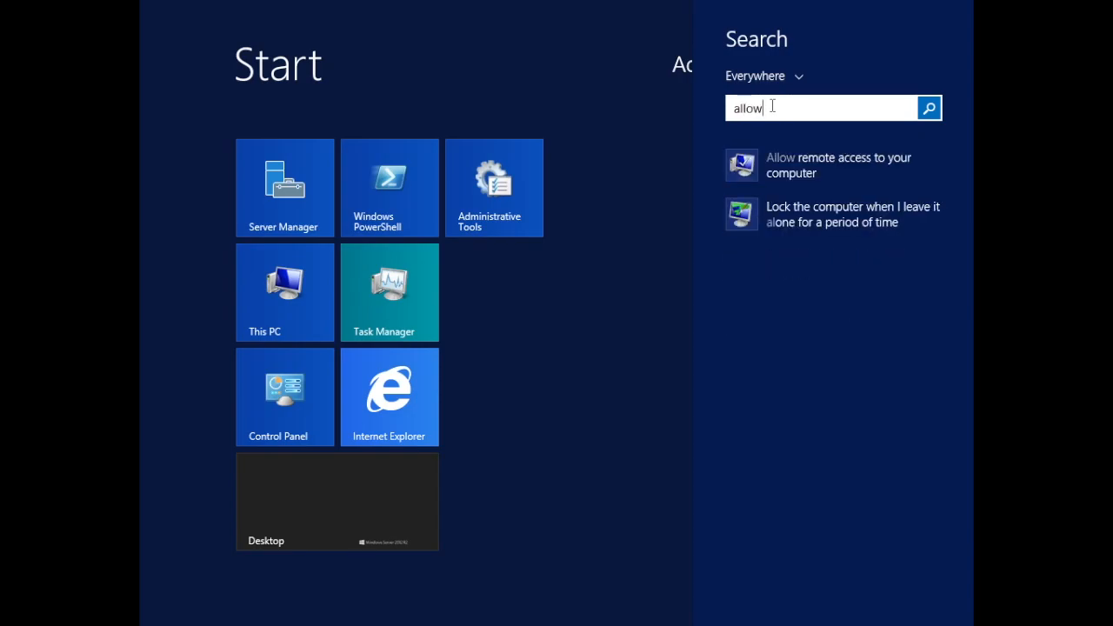
left_click(795, 174)
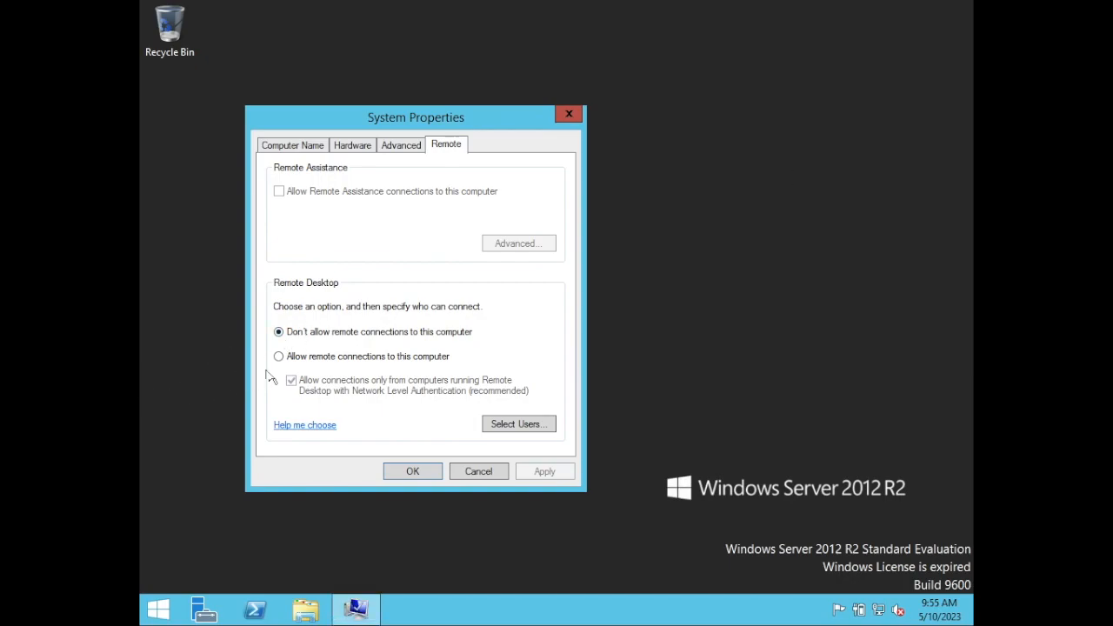
Step: Allow remote connections to this computer, accepting the Remote Desktop firewall exception, and apply the System Properties change
left_click(289, 358)
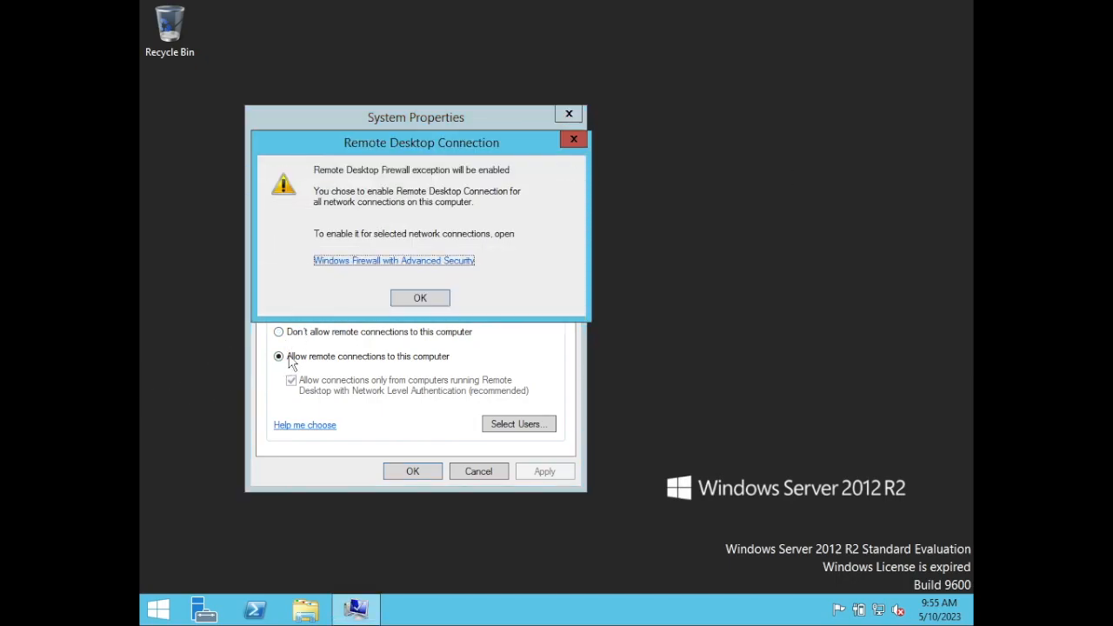
left_click(419, 299)
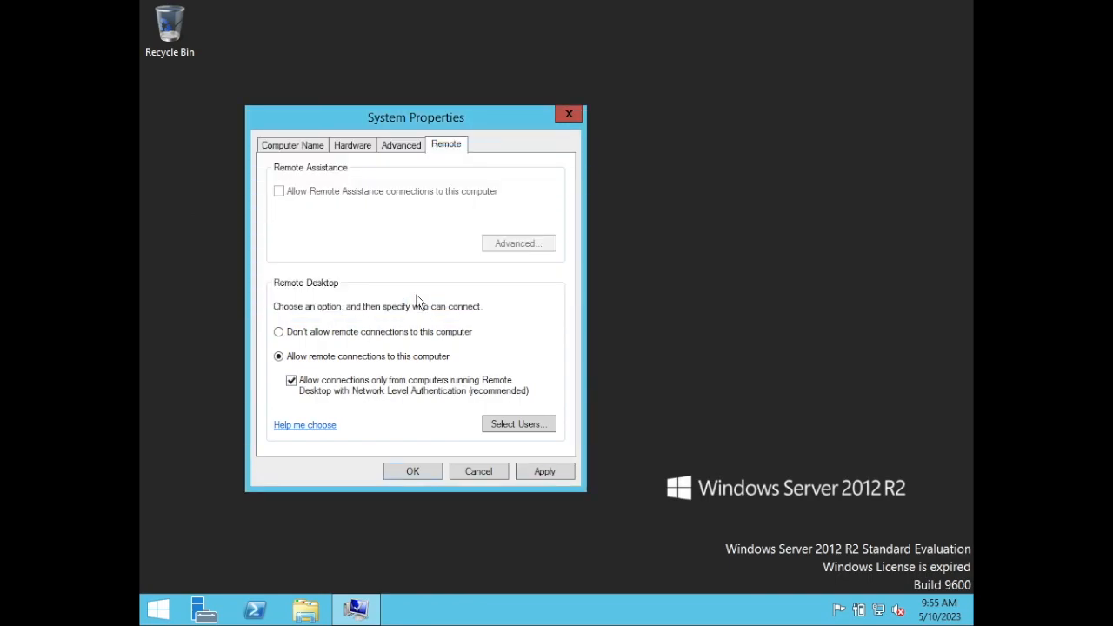
left_click(541, 474)
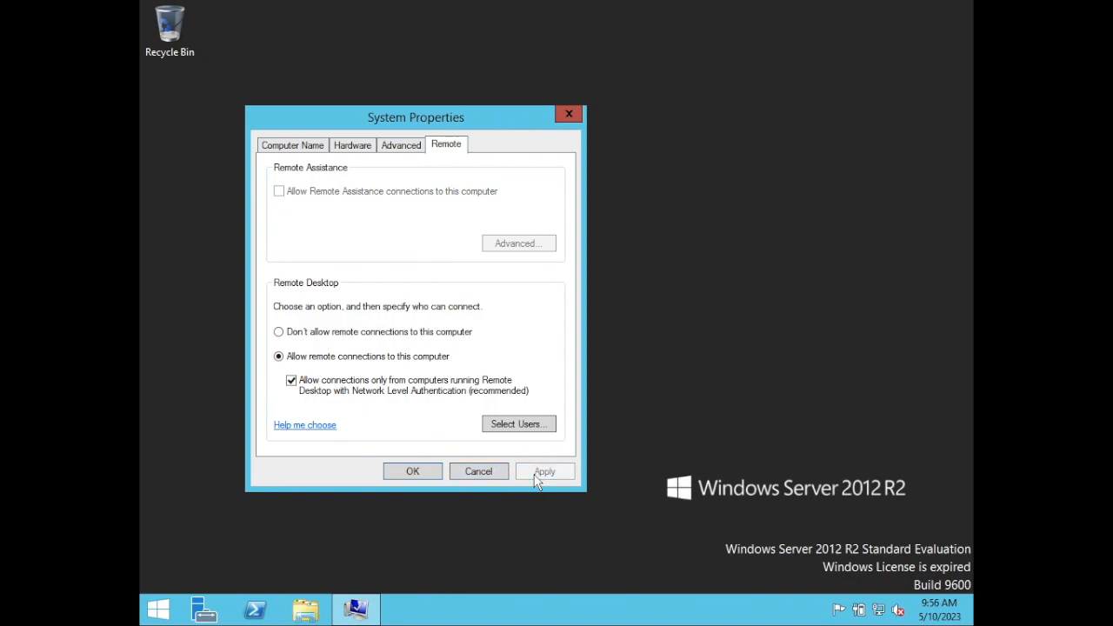
left_click(402, 474)
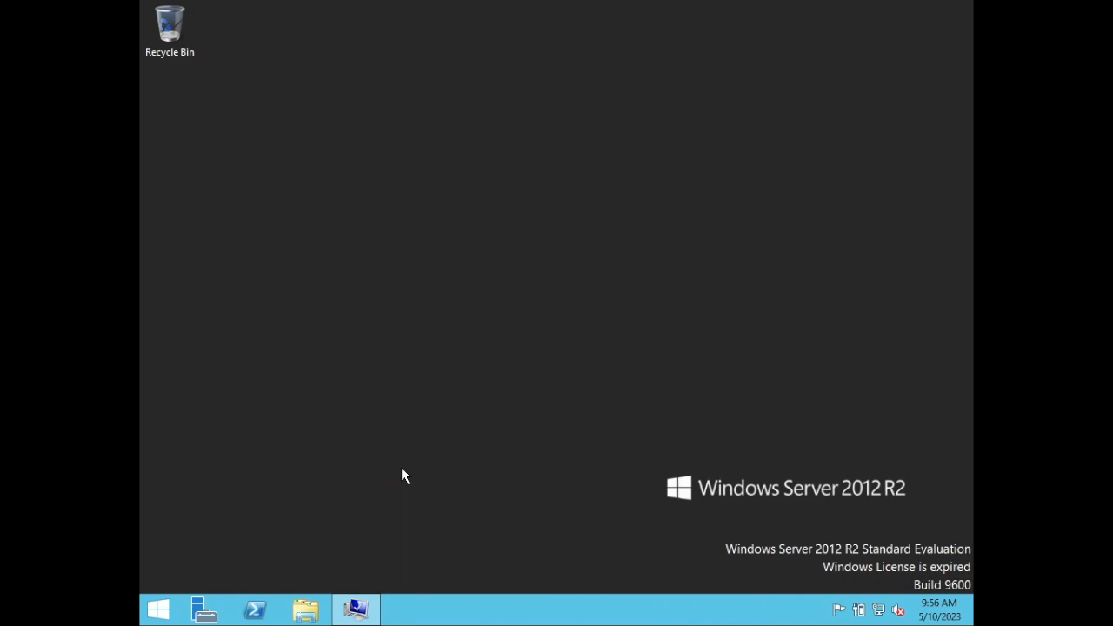
Step: Search the server for "windows firewall" and open Windows Firewall
left_click(160, 613)
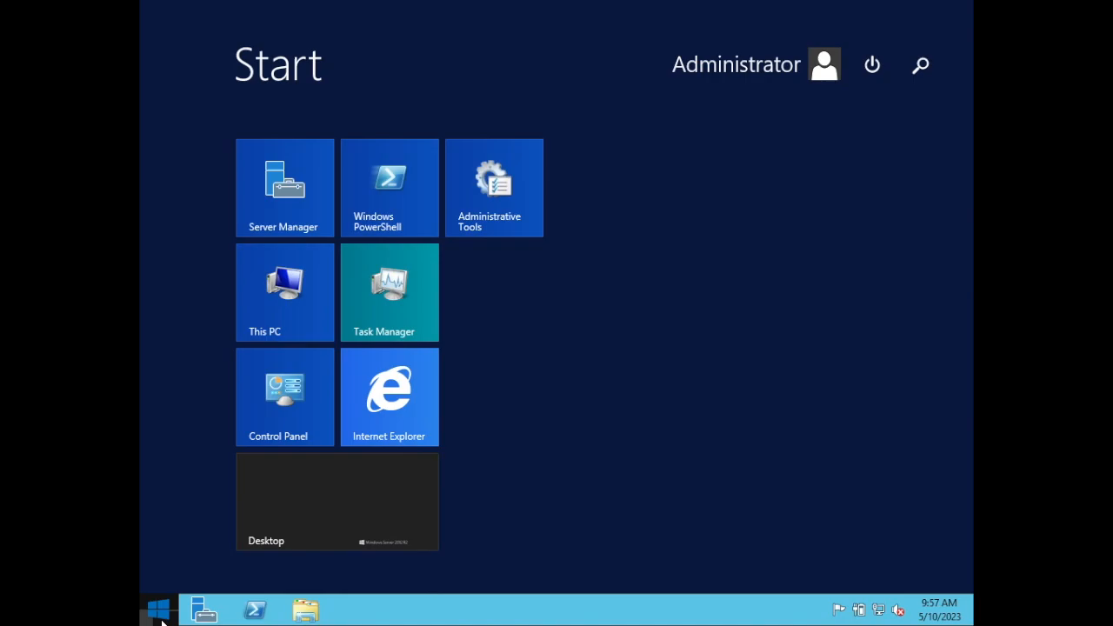
left_click(920, 65)
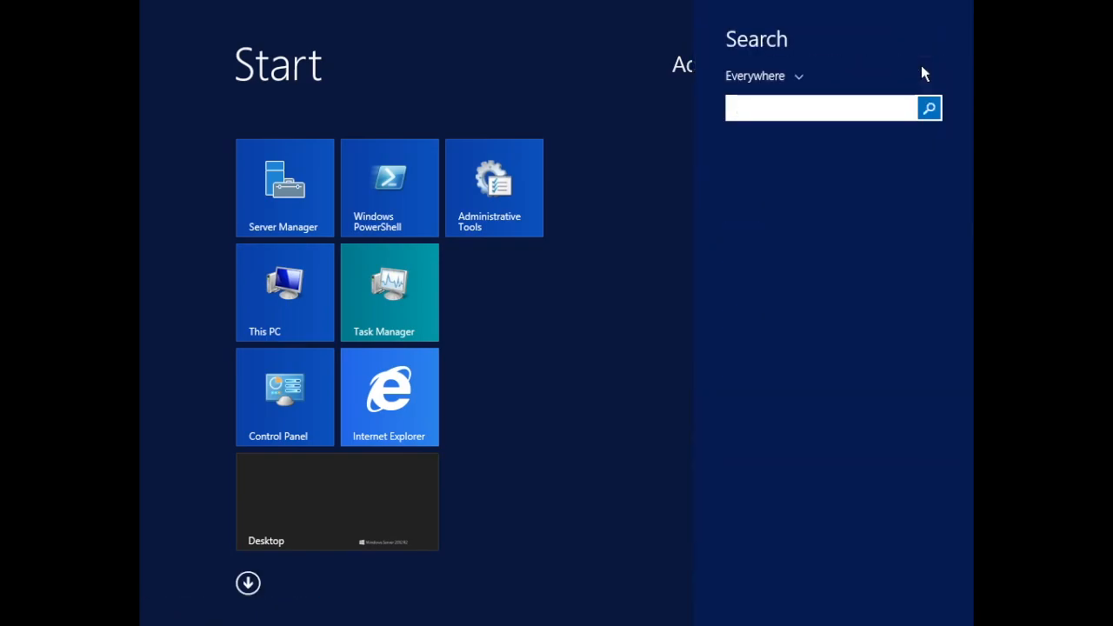
type("windows")
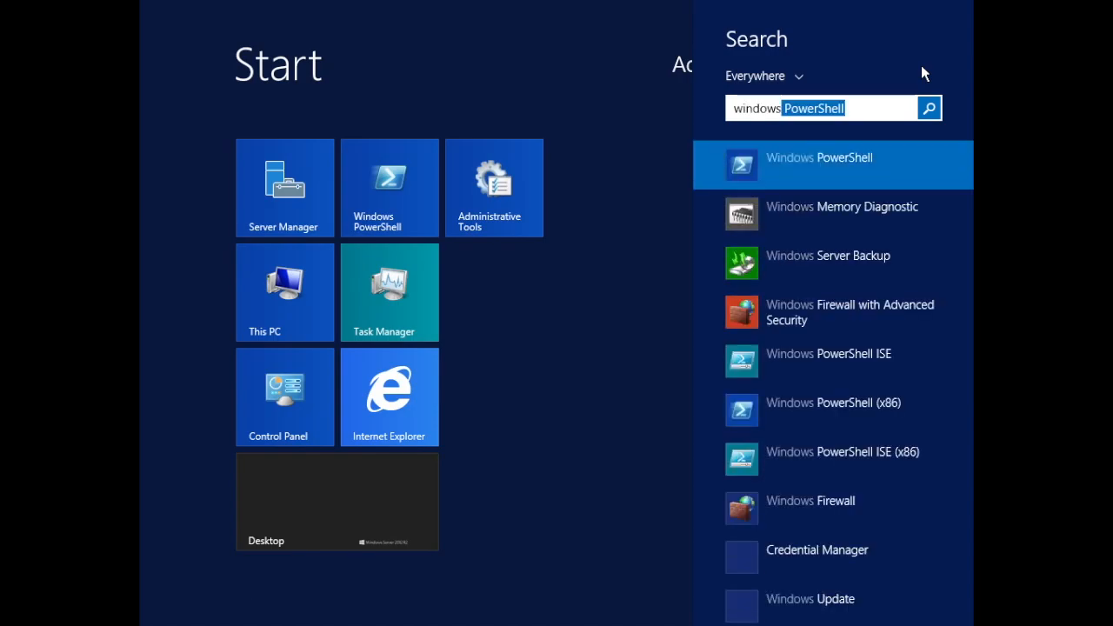
type(" firewall with Advanced Security")
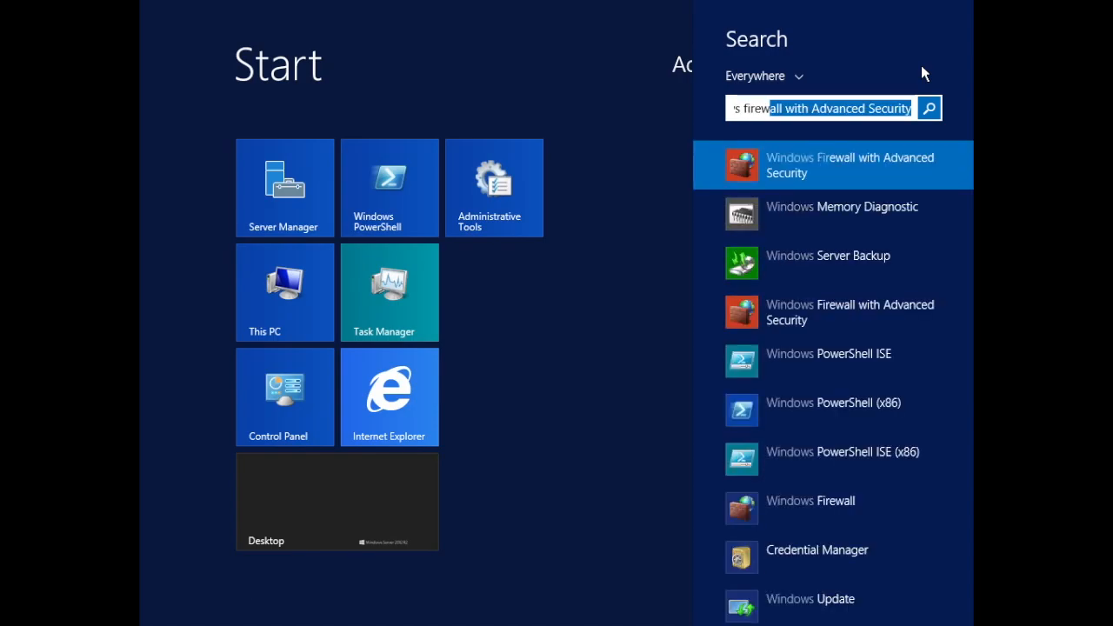
left_click(835, 214)
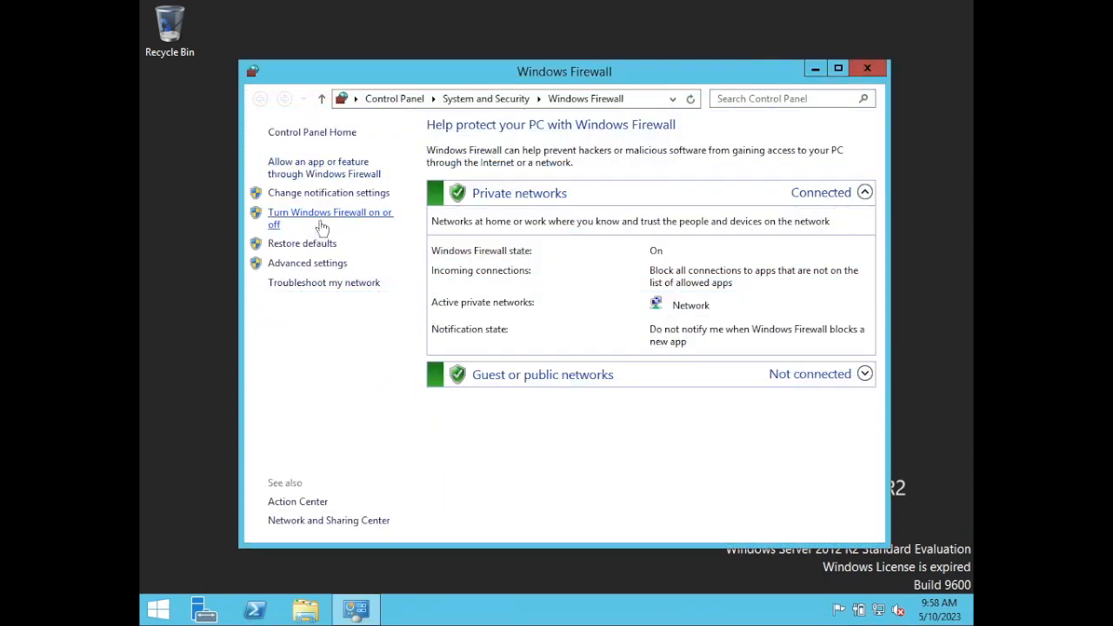
Step: Turn off Windows Firewall for both private and public networks and close the firewall window
left_click(323, 219)
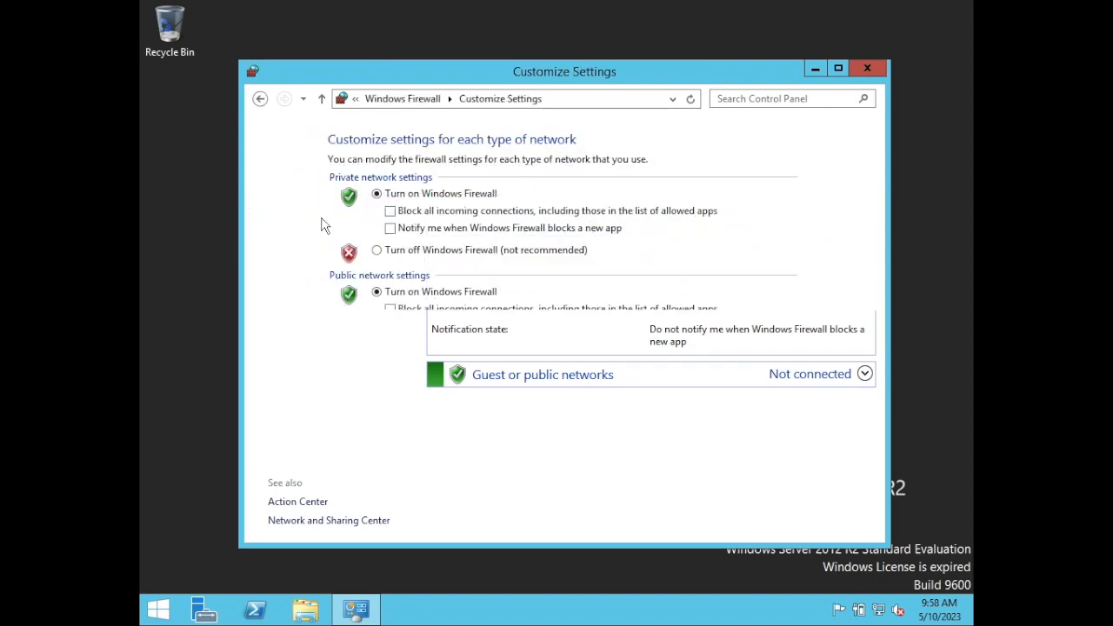
left_click(396, 251)
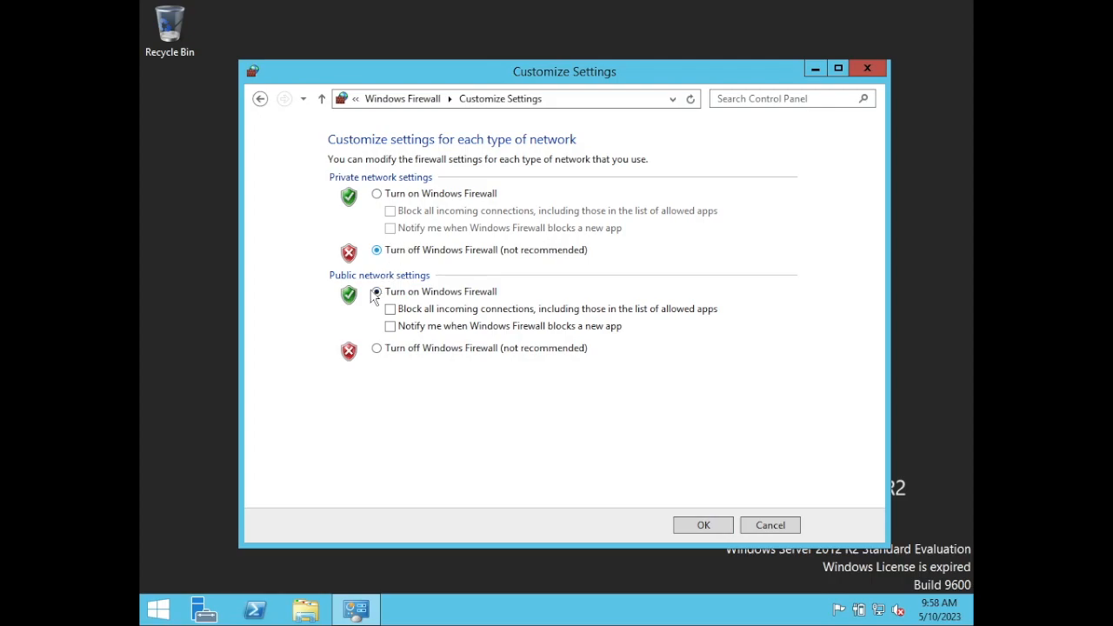
left_click(384, 349)
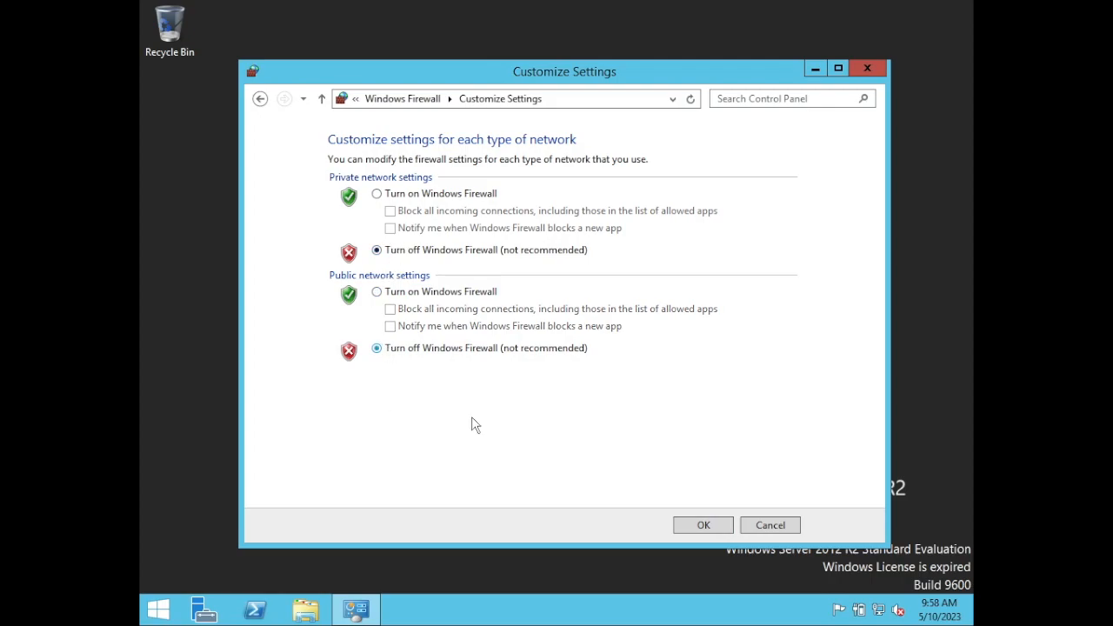
left_click(690, 524)
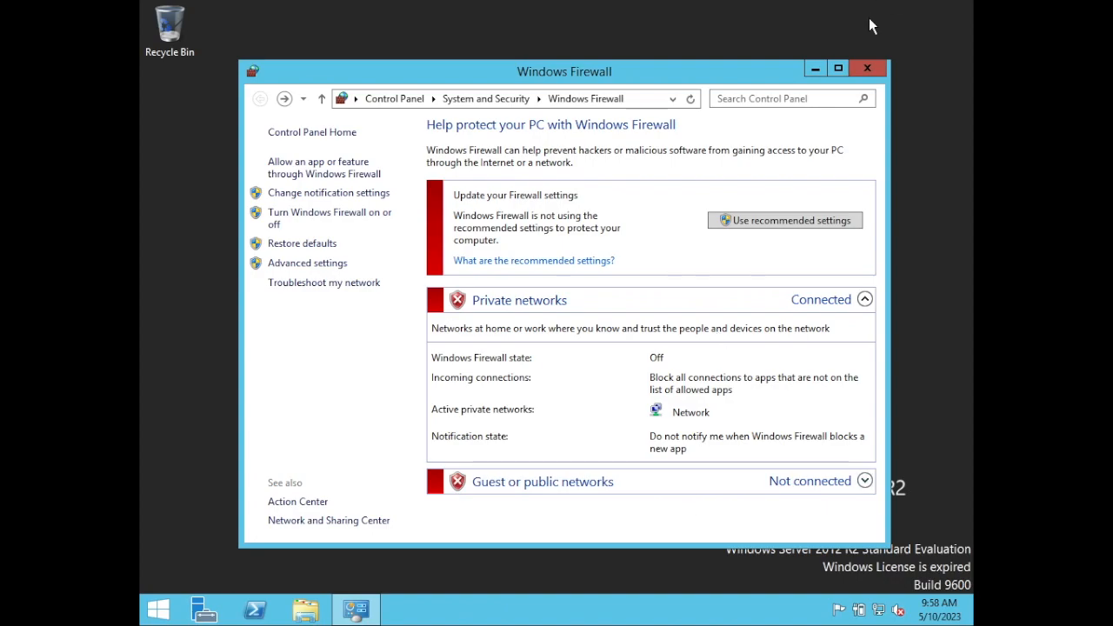
left_click(867, 69)
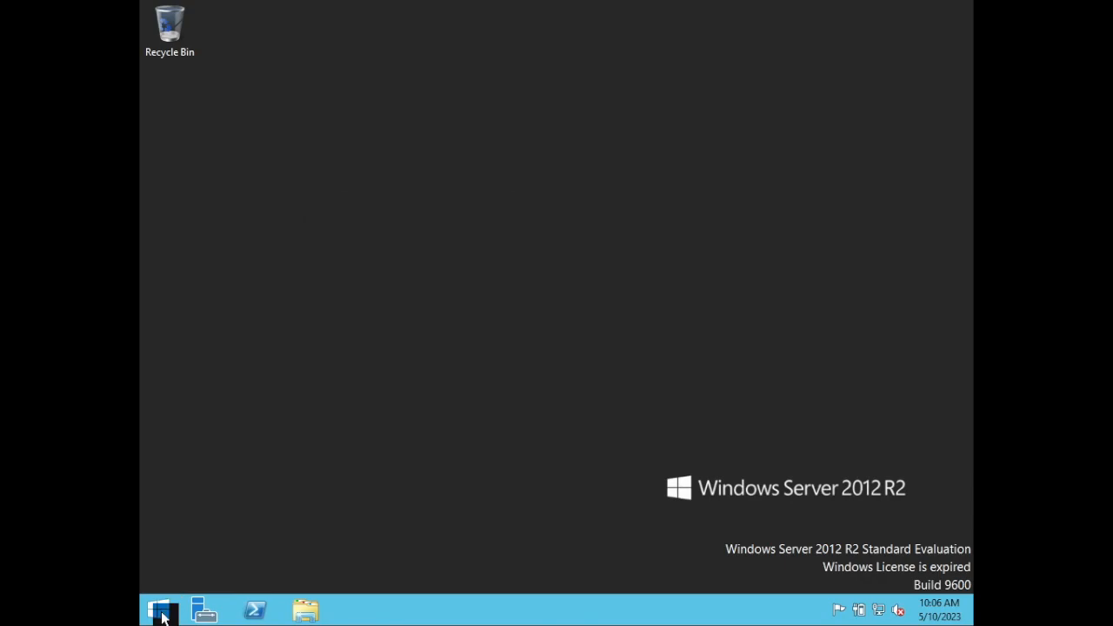
Step: Search the server for "netwo" and open Network and Sharing Center
left_click(161, 613)
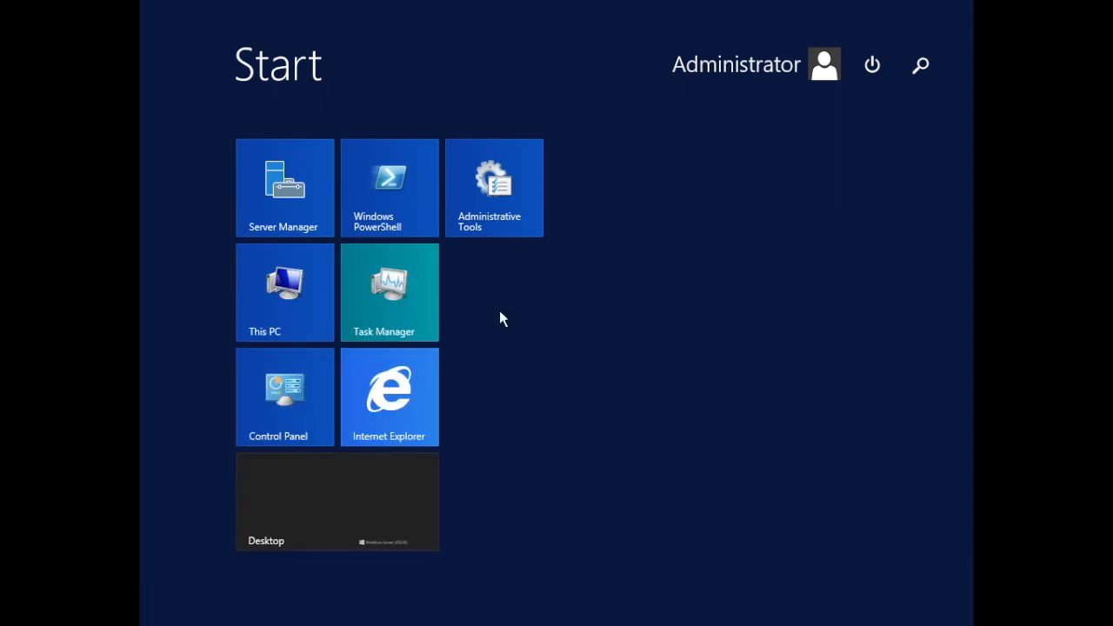
left_click(920, 66)
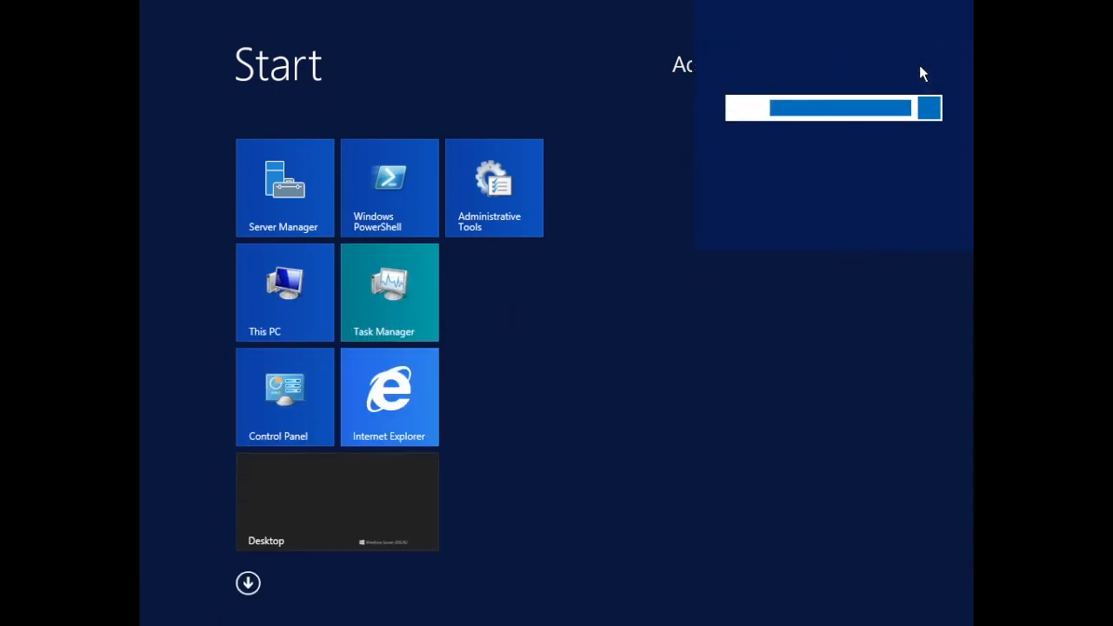
type("netwo")
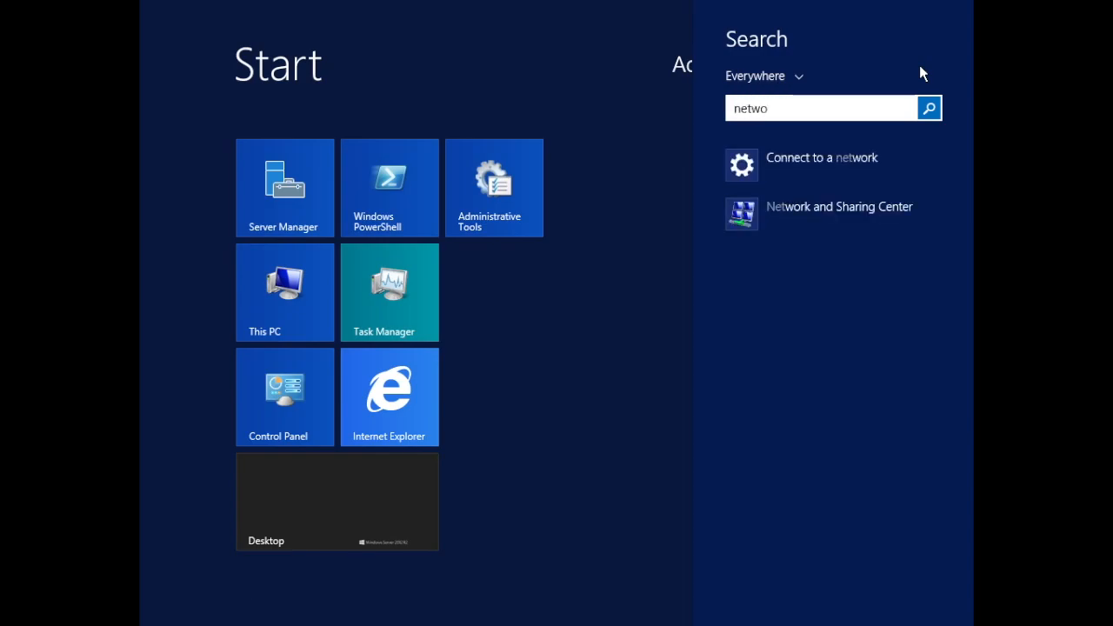
left_click(818, 214)
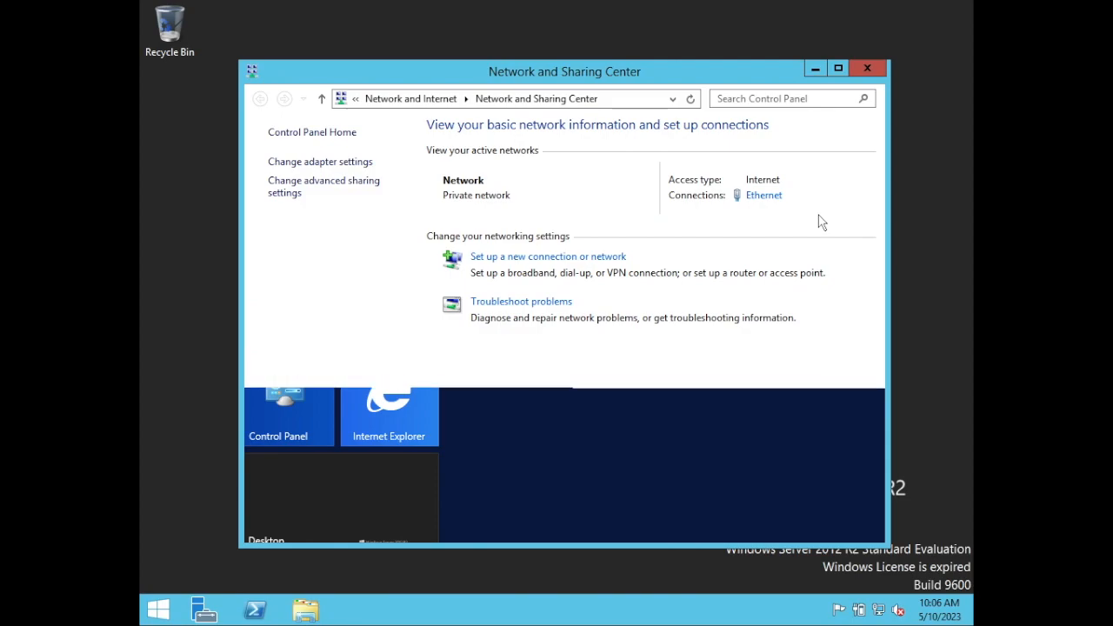
Step: Check the Ethernet connection's Internet Protocol Version 4 settings for automatic IP and DNS addressing, and close its dialogs
left_click(764, 200)
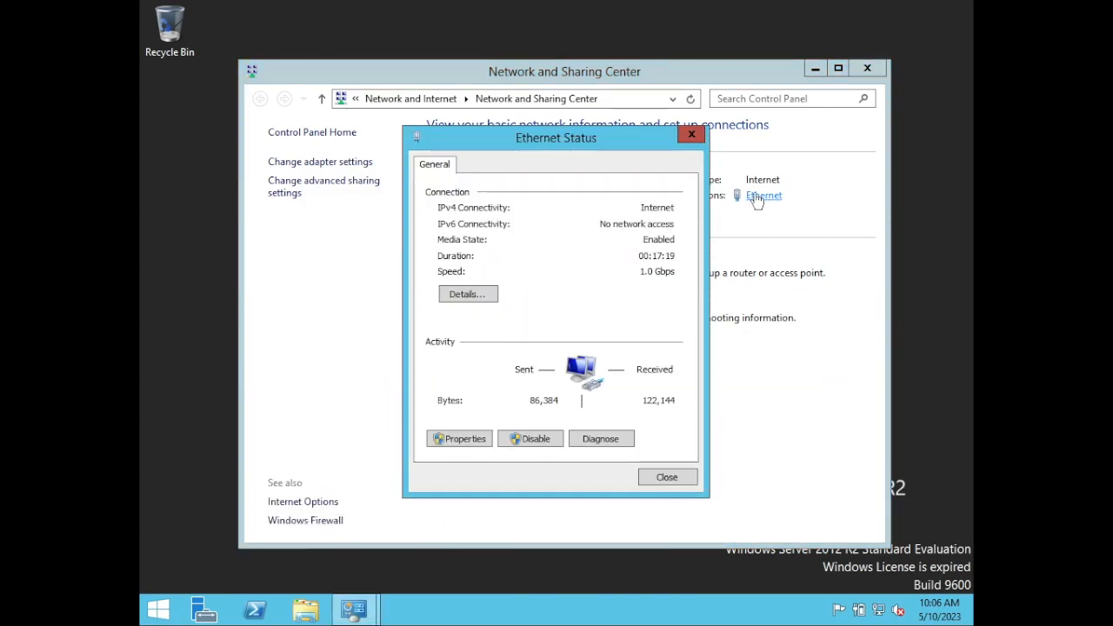
left_click(457, 441)
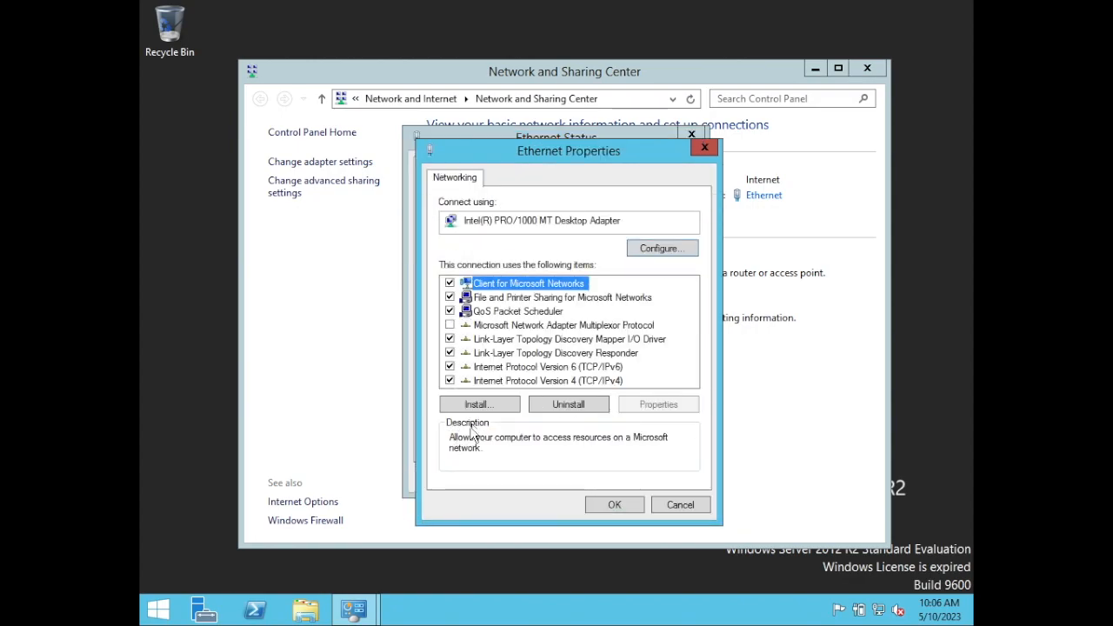
left_click(517, 384)
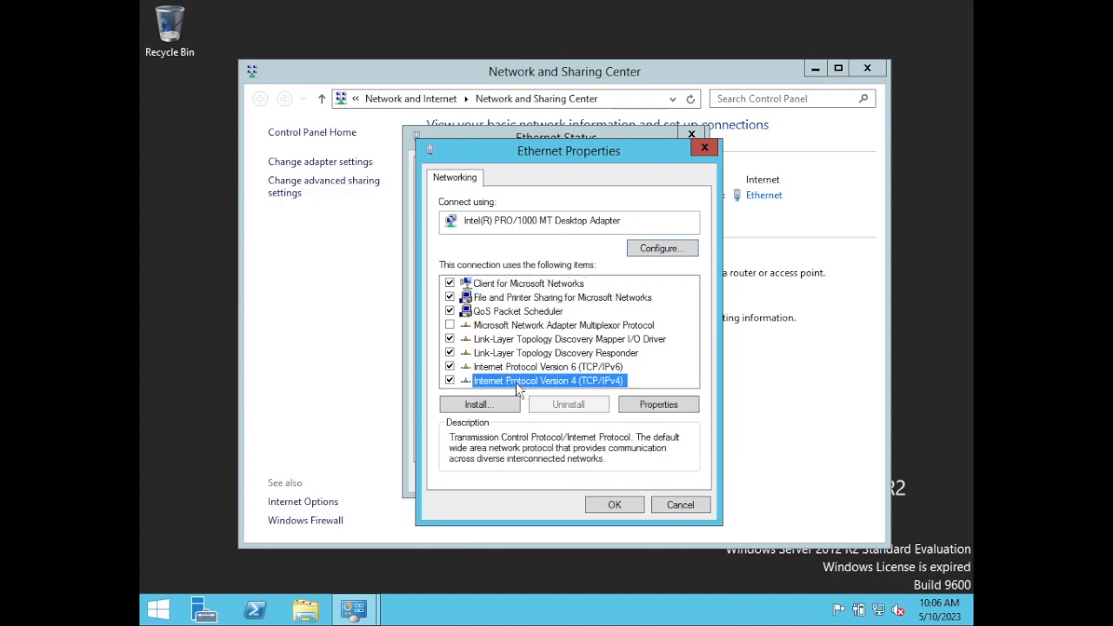
left_click(651, 409)
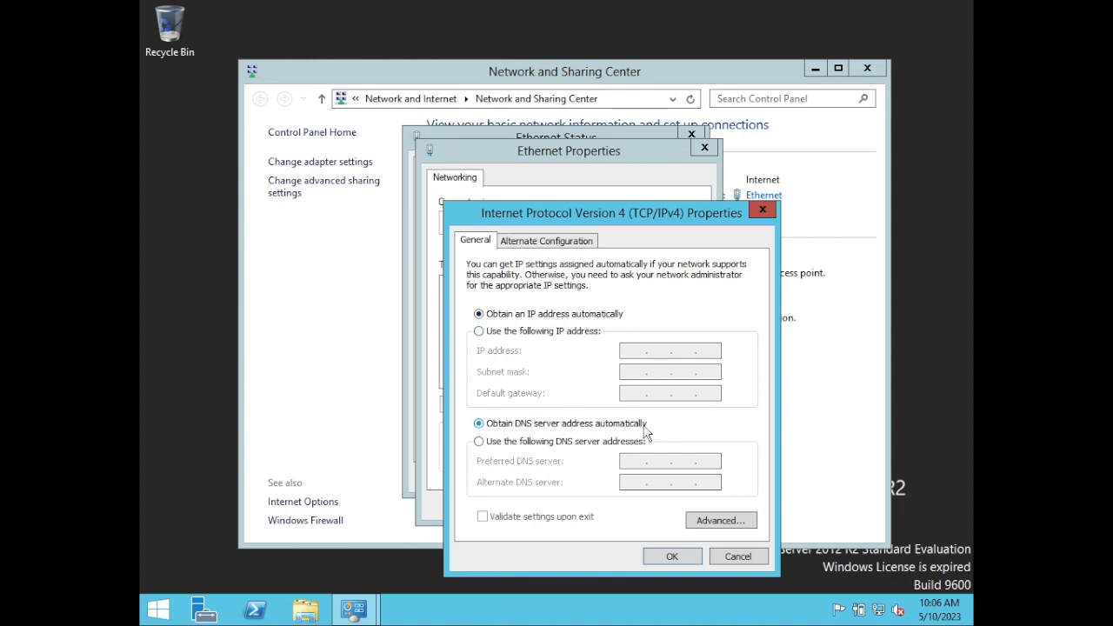
left_click(680, 557)
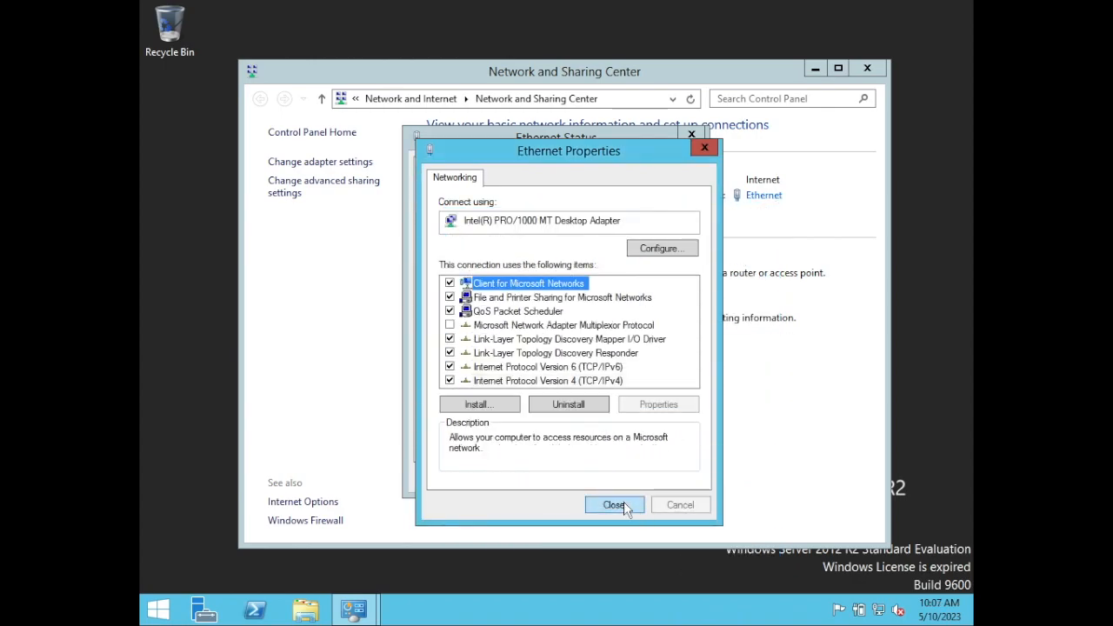
left_click(623, 507)
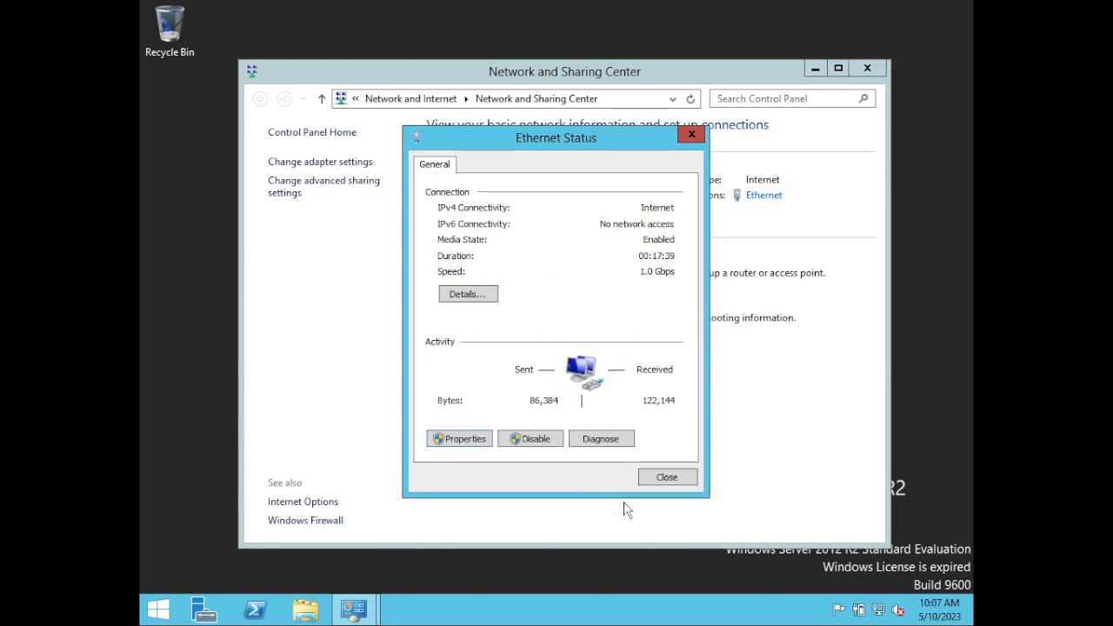
left_click(665, 476)
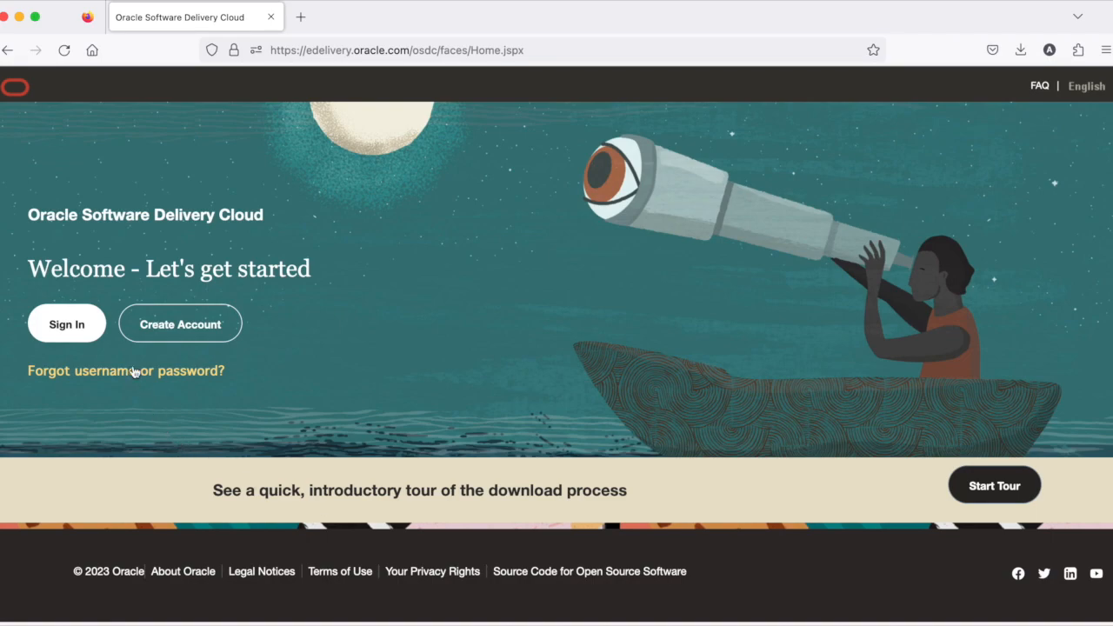
Step: Sign in to Oracle Software Delivery Cloud and search all categories for "DLP: Oracle Linux 9"
left_click(94, 337)
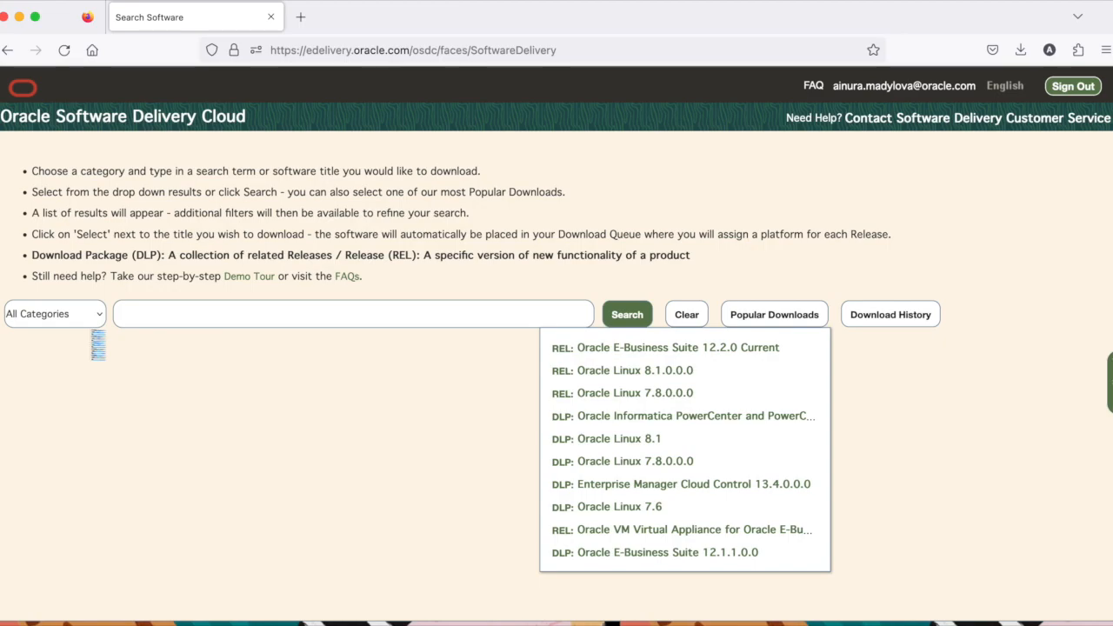
left_click(131, 314)
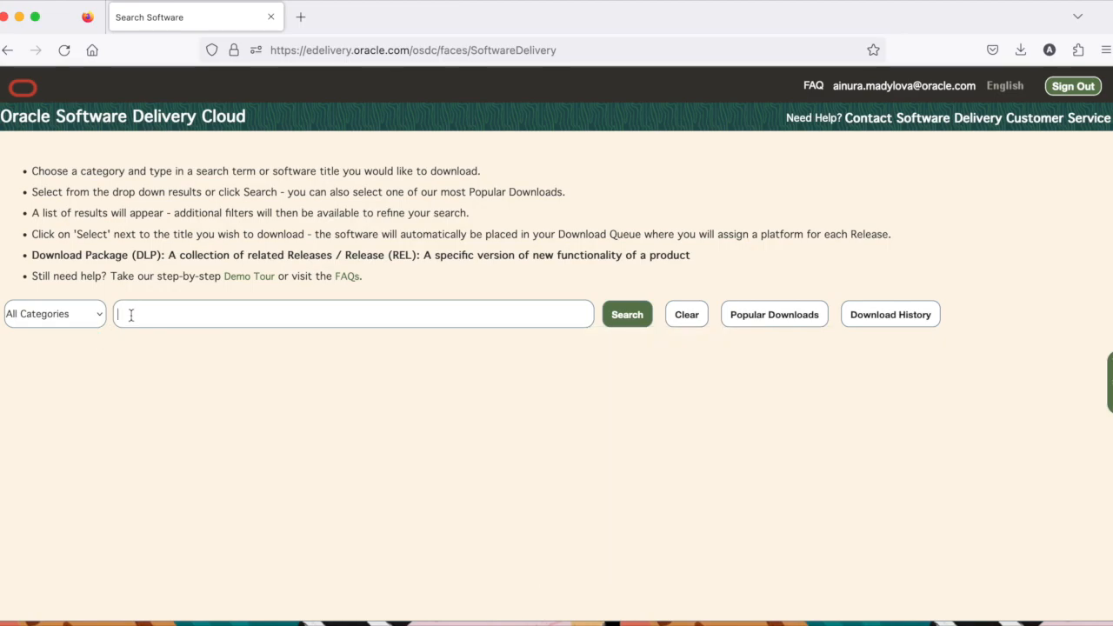
type("DLP:")
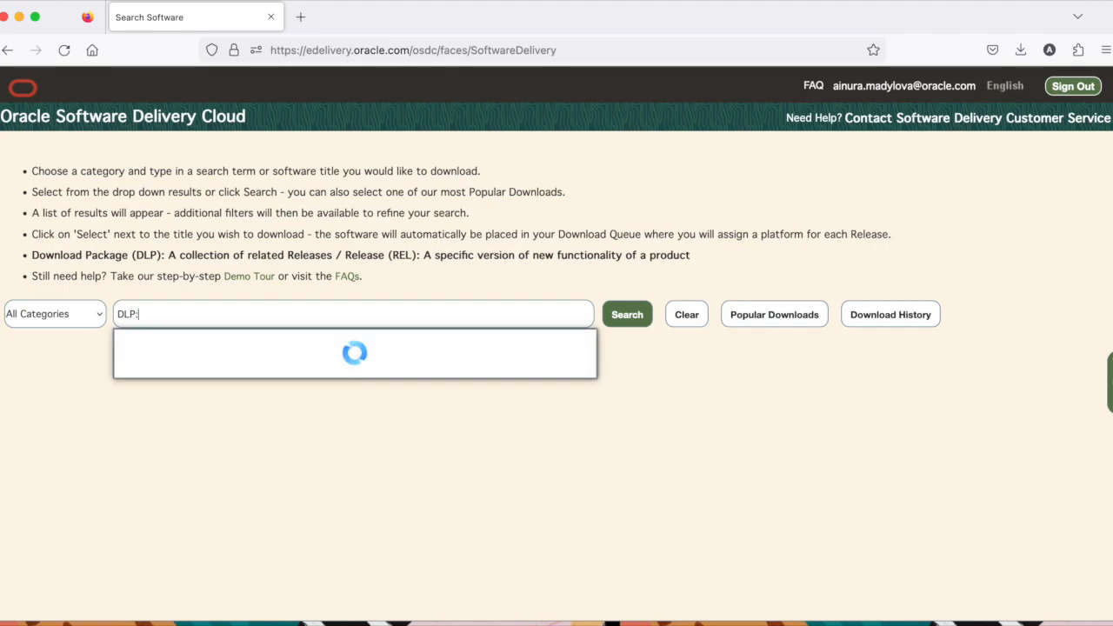
type(" Oracle ")
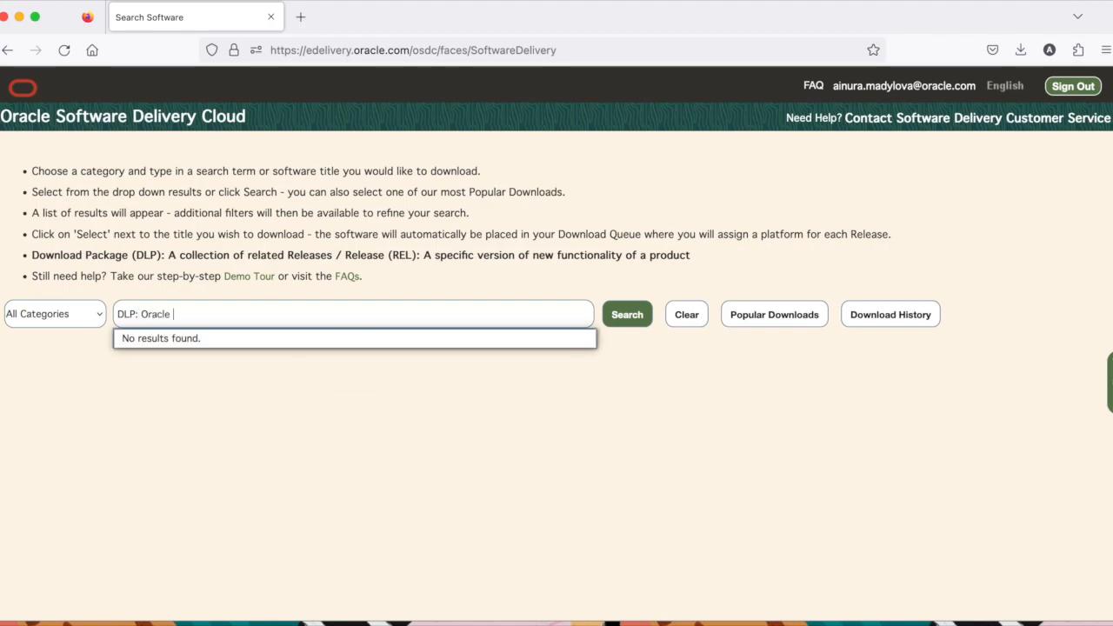
type("Linux")
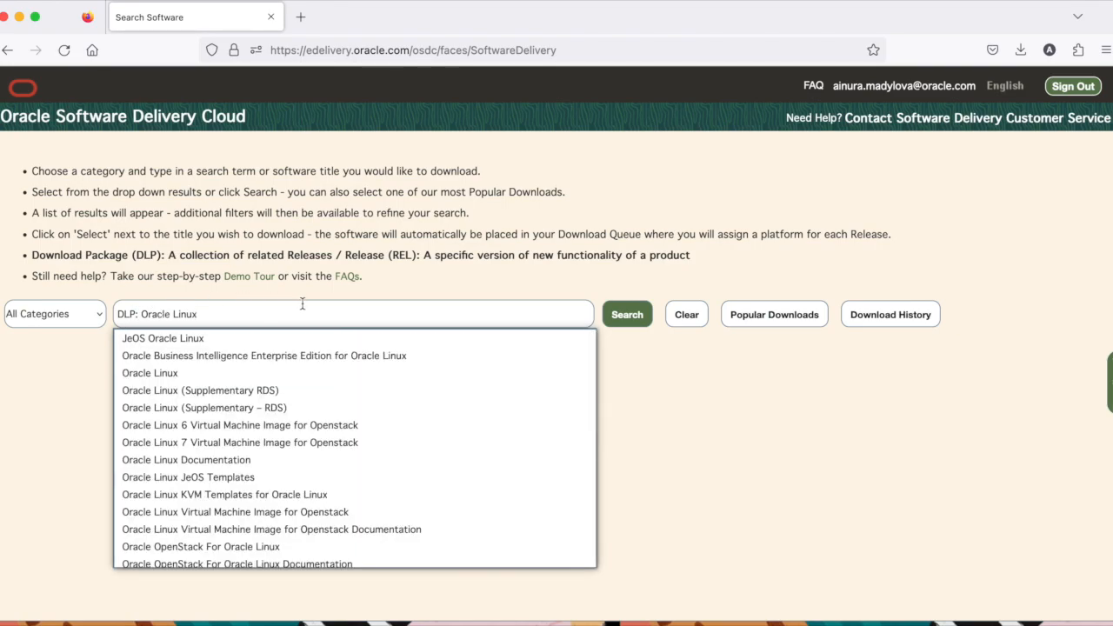
type(" 9")
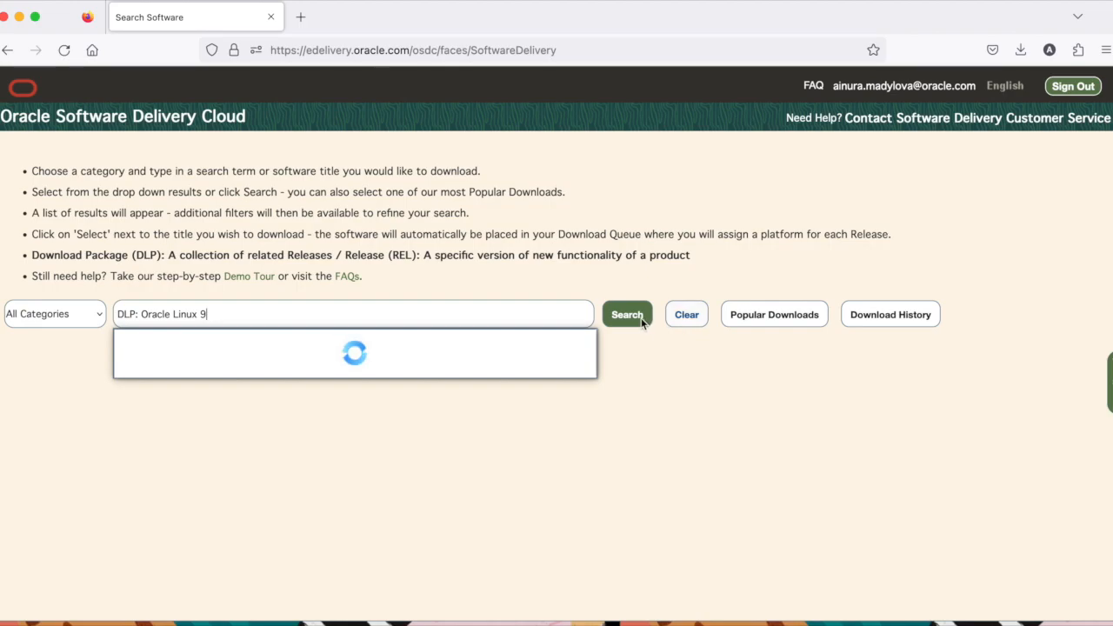
left_click(638, 316)
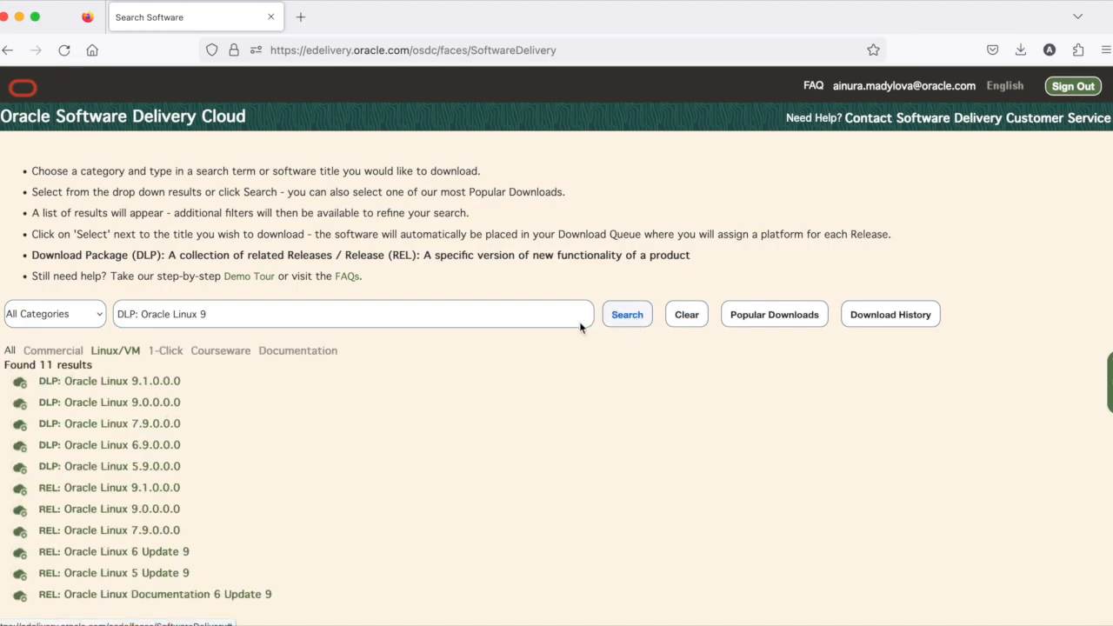
Step: Add the DLP Oracle Linux 9.1.0.0.0 package to the download queue and continue with the Microsoft Windows x64 (64-bit) platform
left_click(144, 383)
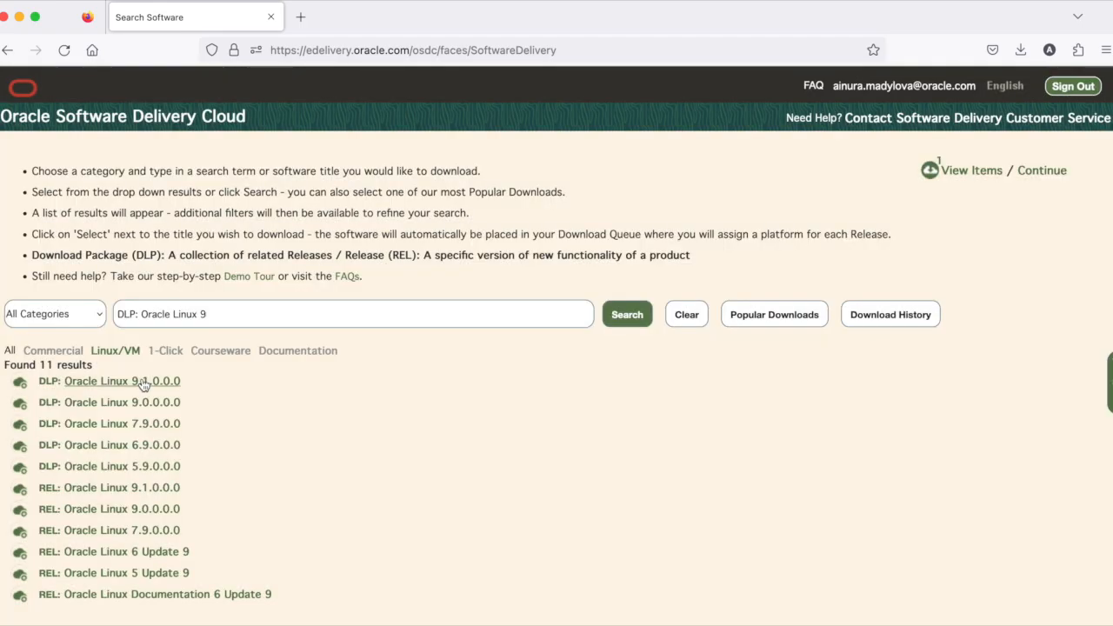
left_click(1030, 173)
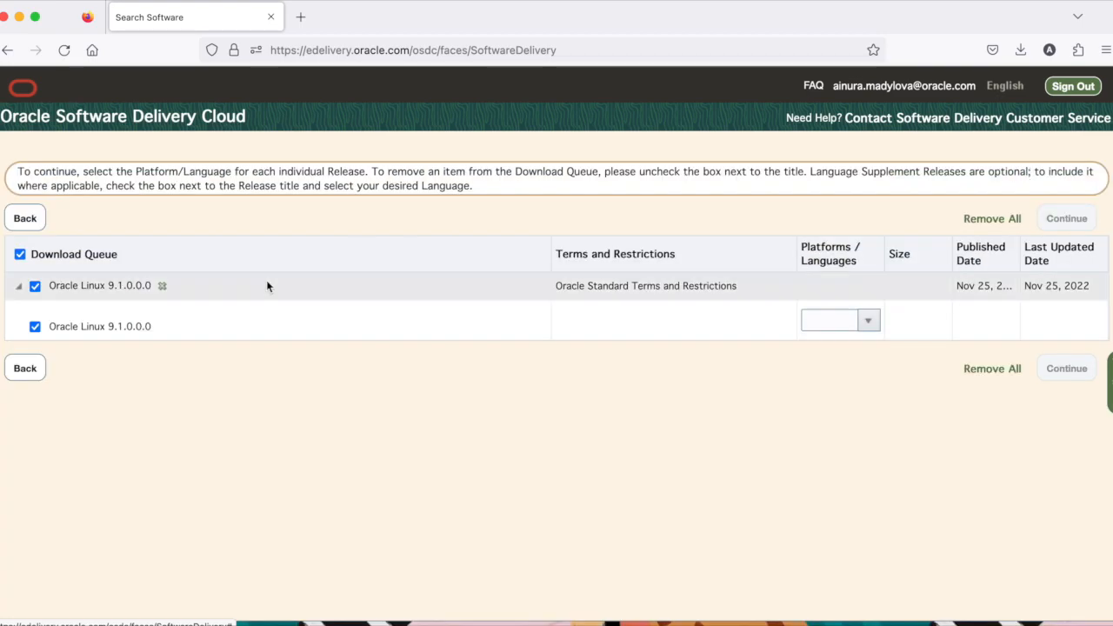
left_click(868, 322)
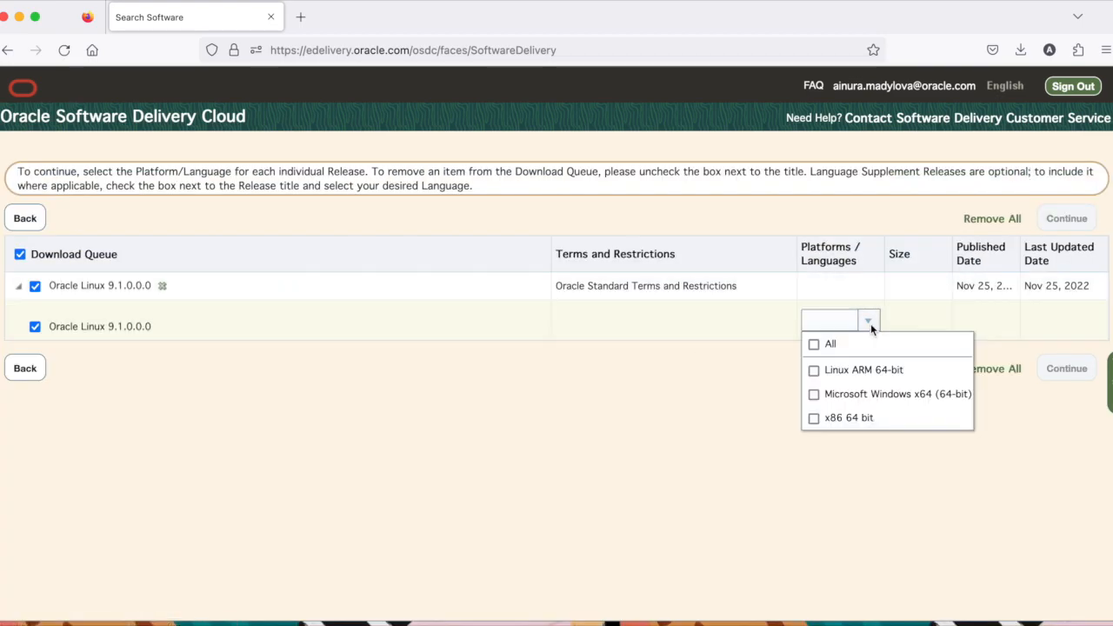
left_click(815, 394)
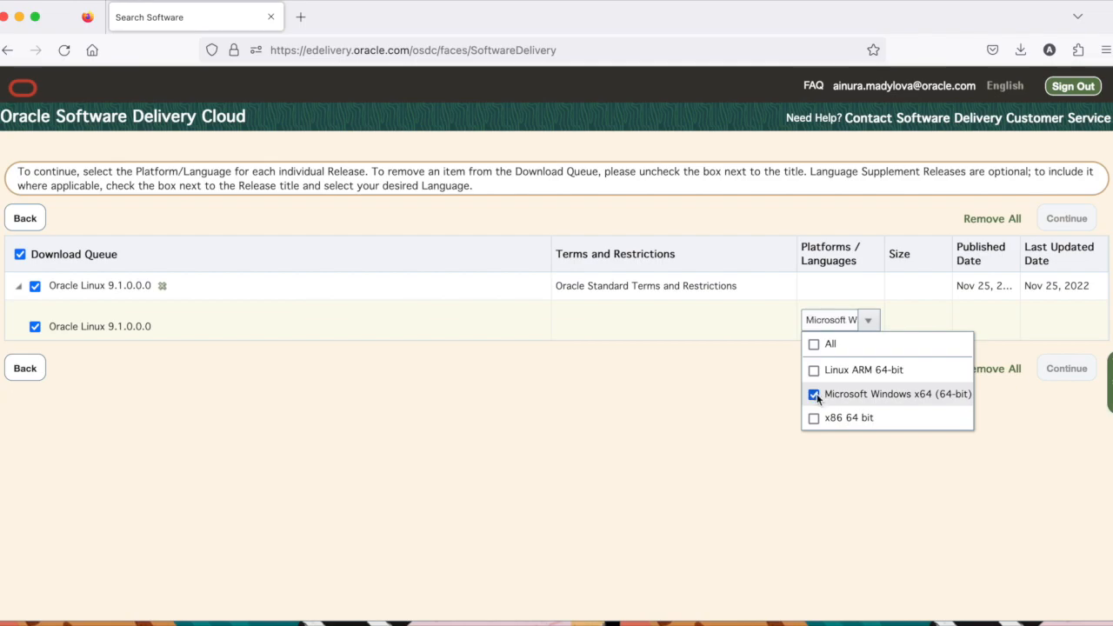
left_click(1063, 370)
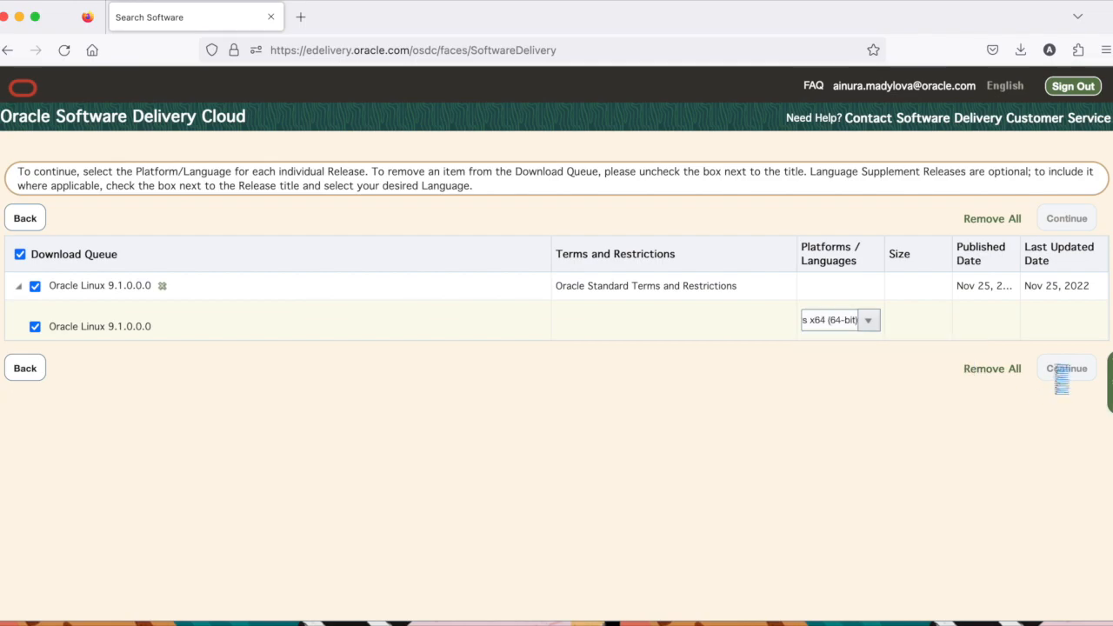
left_click(1056, 370)
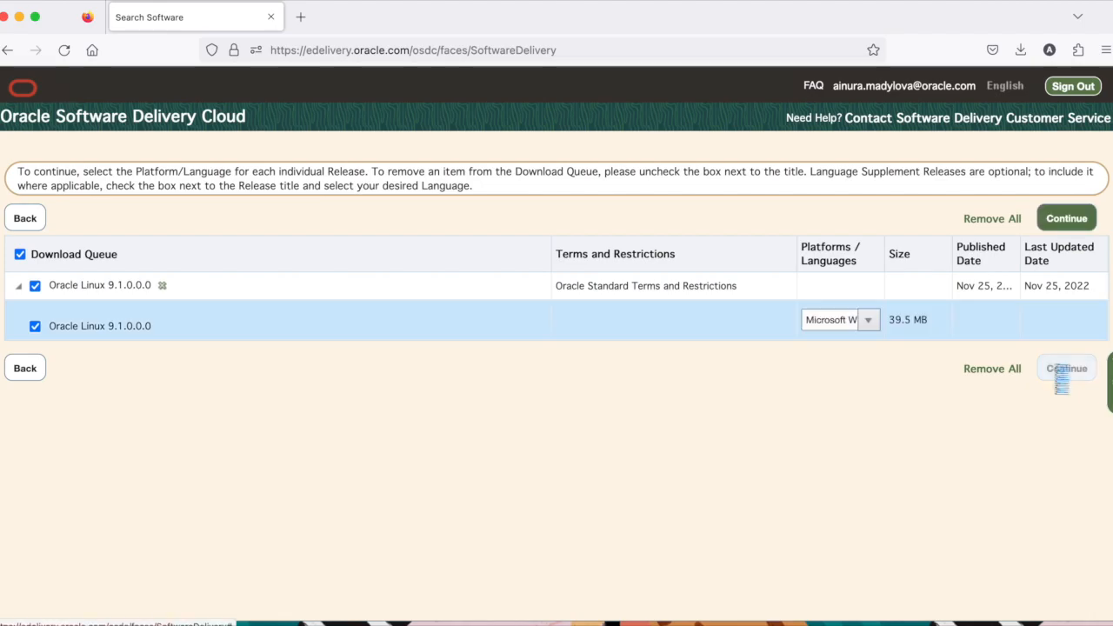
Step: Accept the Oracle License Agreement, continue to the download files, and dismiss the feedback survey
scroll(558, 415, "down", 20)
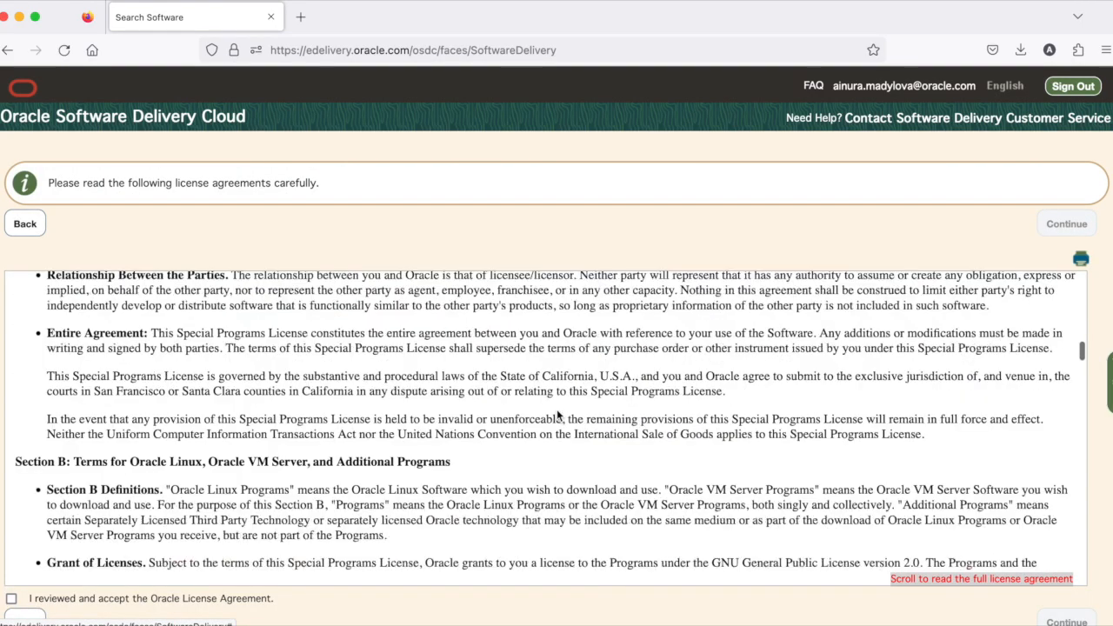
scroll(557, 410, "down", 3)
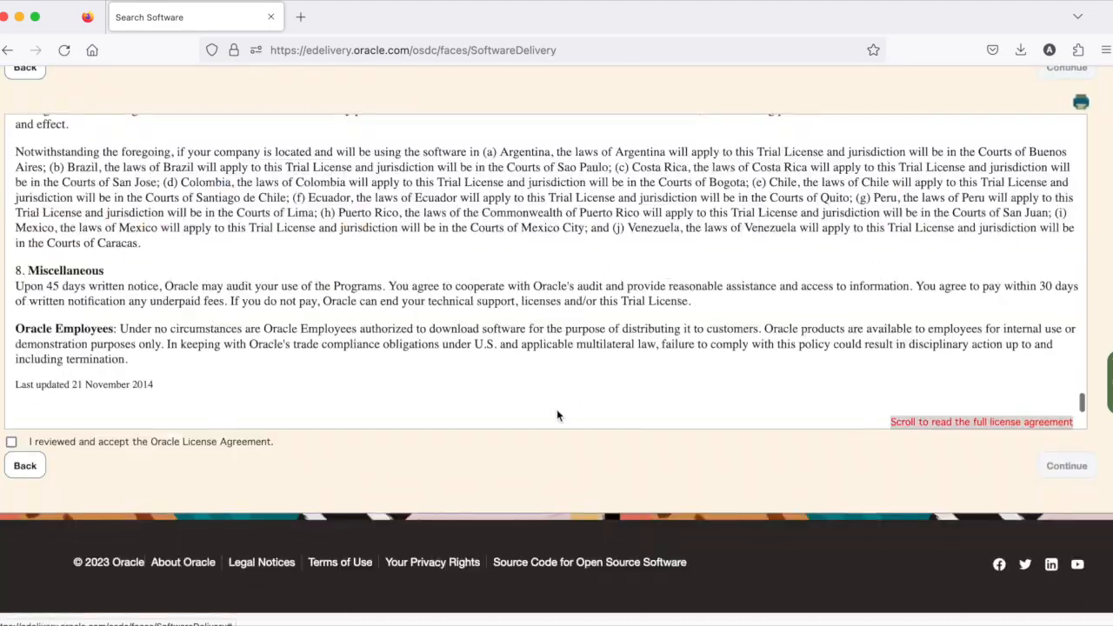
left_click(12, 463)
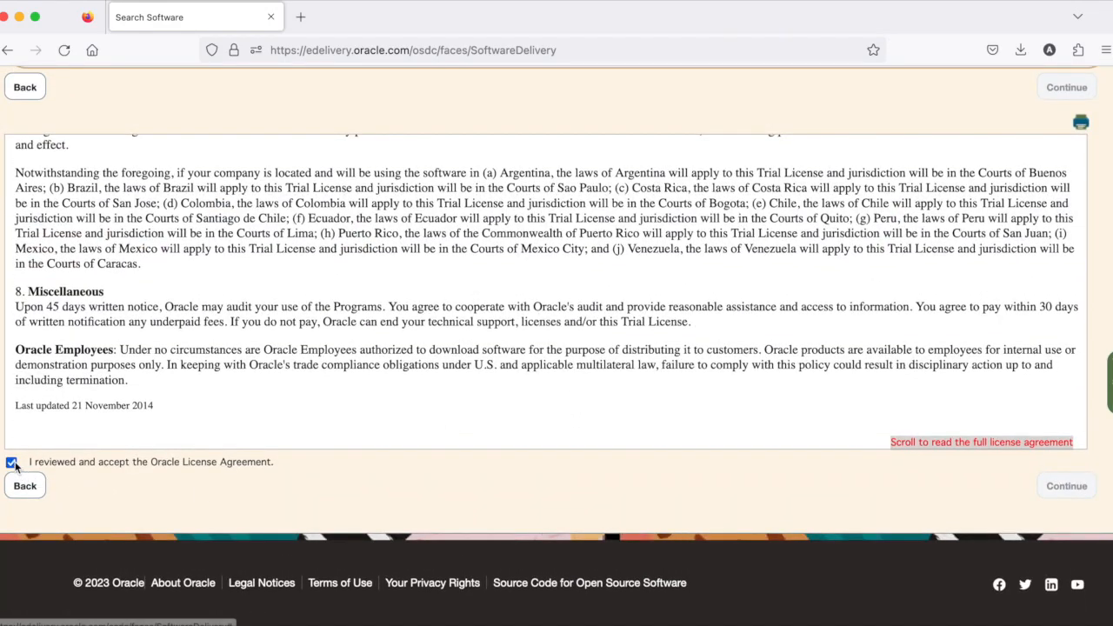
left_click(1056, 489)
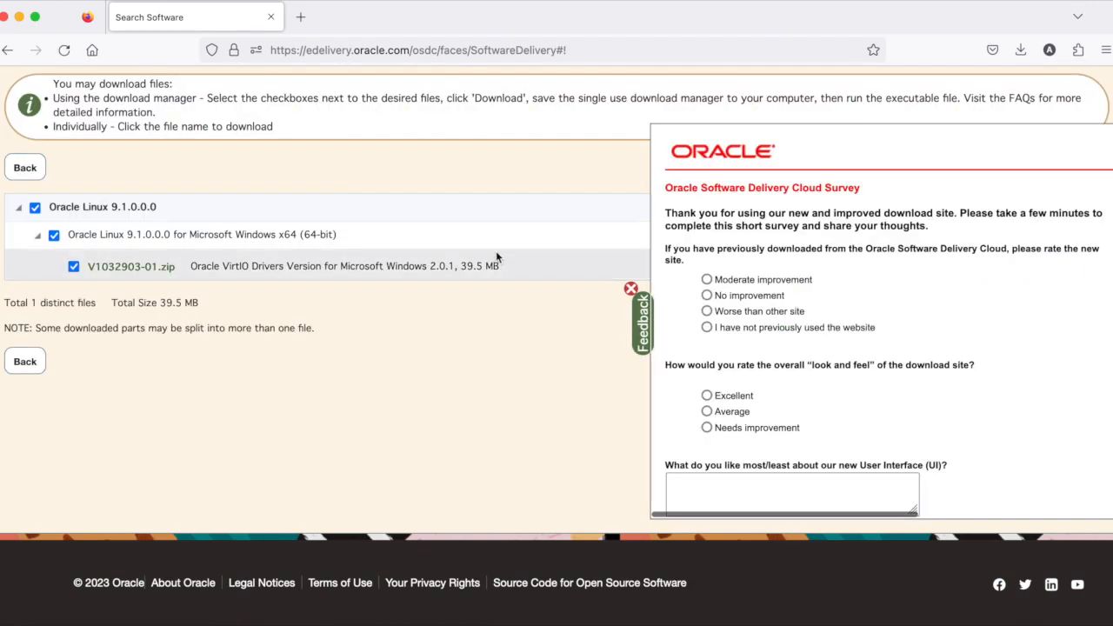
left_click(630, 288)
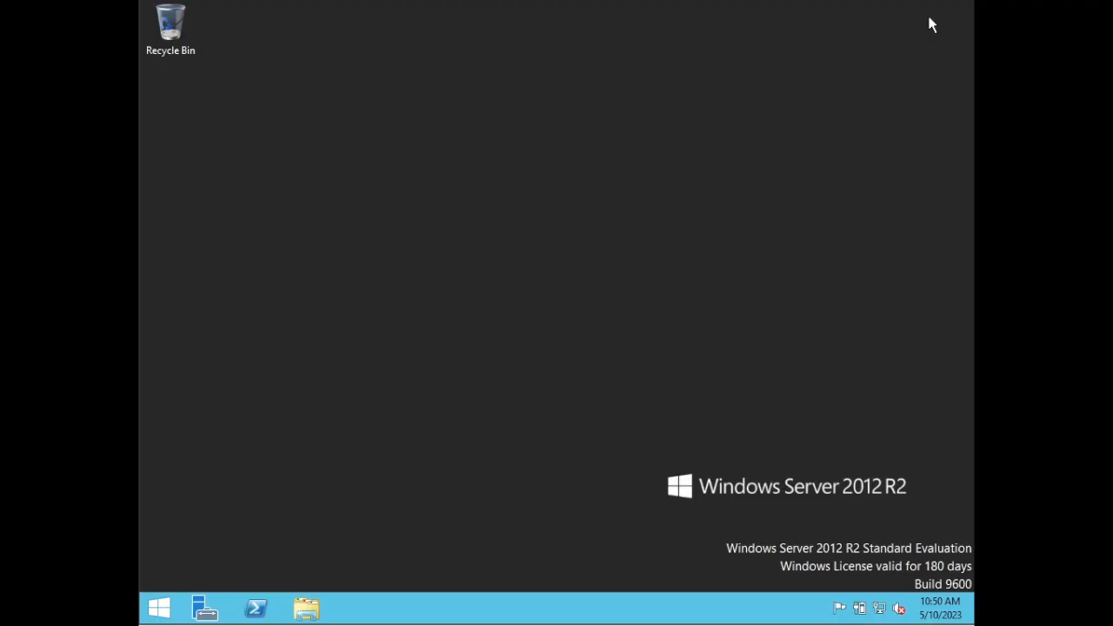
Step: In the Windows Server virtual machine, open the V1032903-01 archive from Downloads and launch its Setup application
left_click(310, 613)
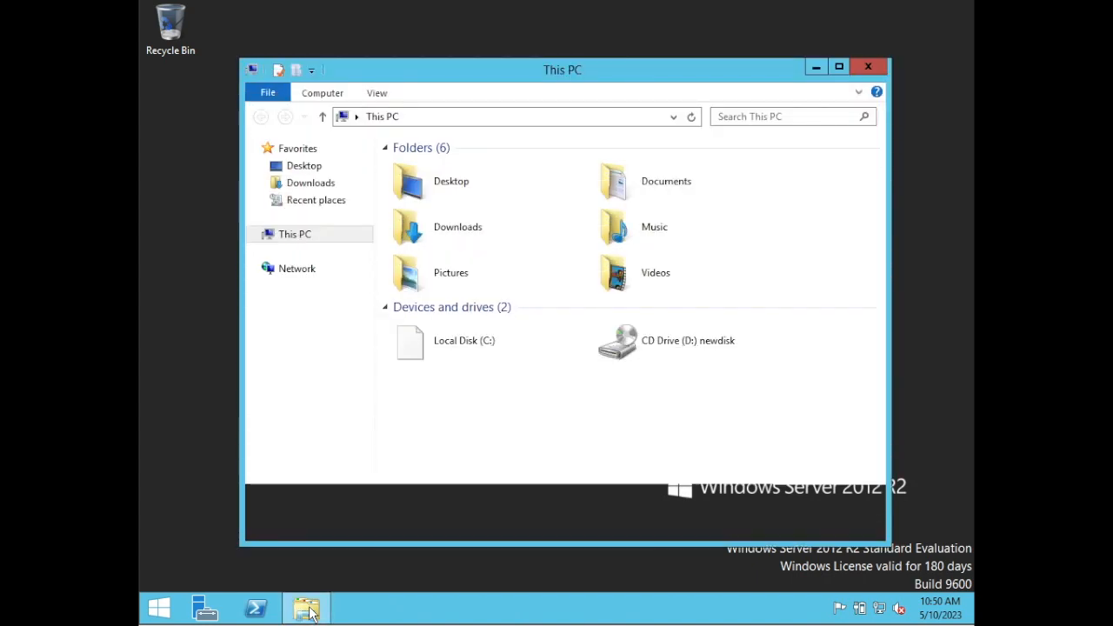
double_click(445, 228)
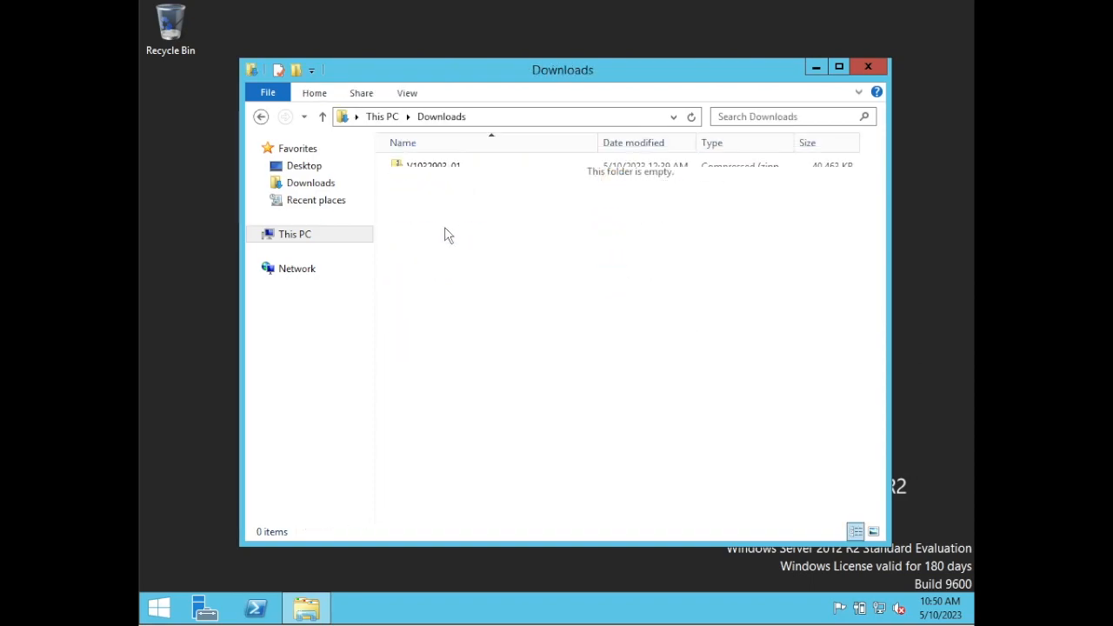
double_click(432, 169)
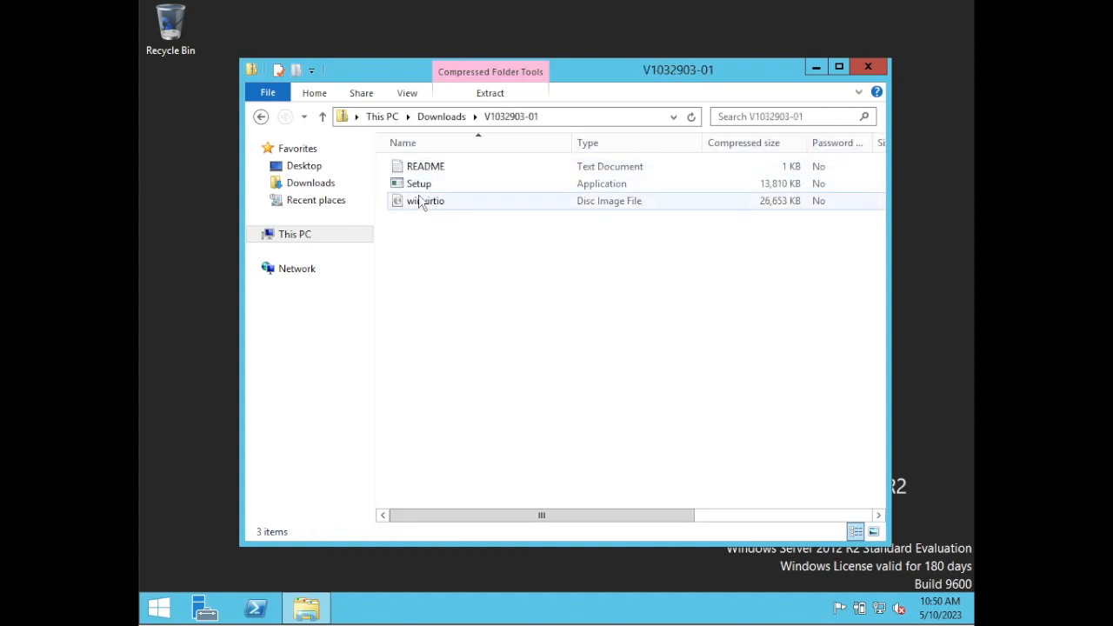
left_click(428, 189)
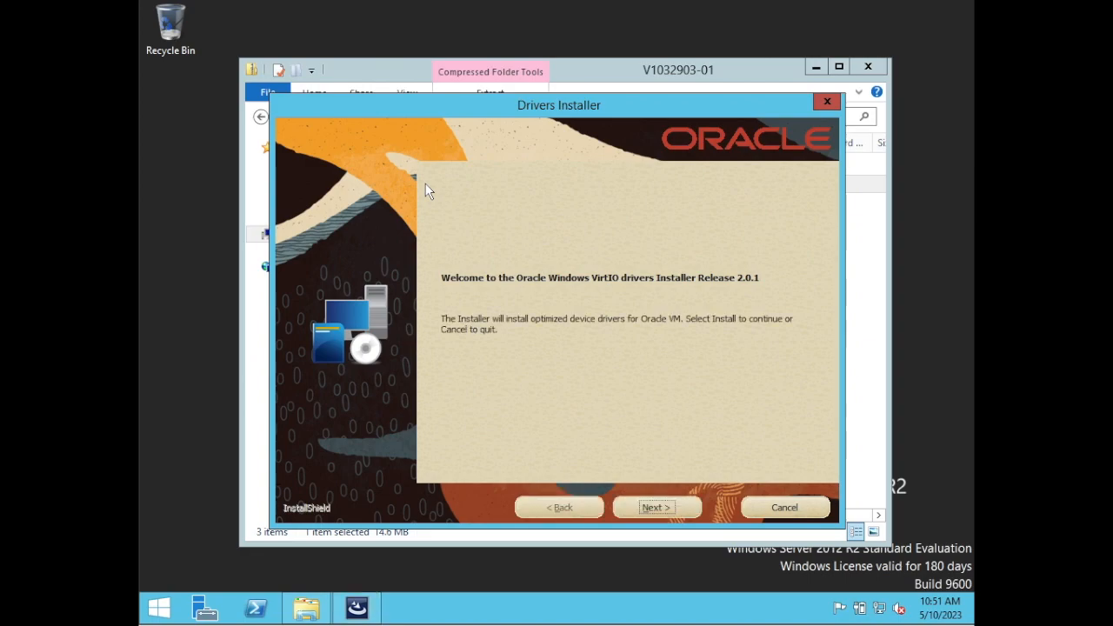
Step: Install the Oracle Windows VirtIO drivers Release 2.0.1 and finish with an immediate computer restart
left_click(653, 508)
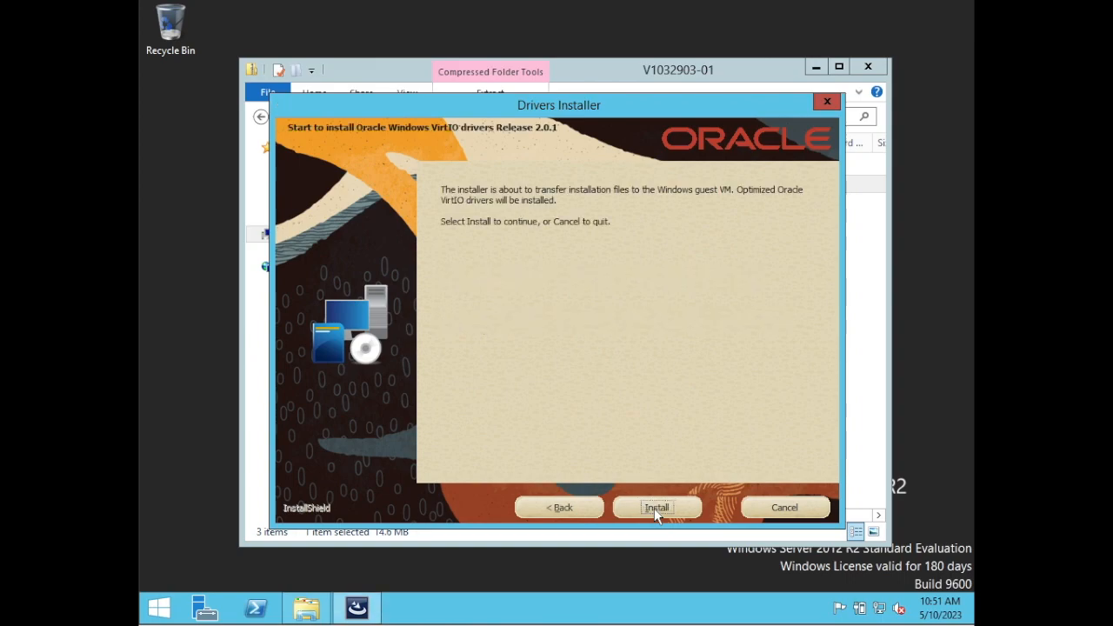
left_click(654, 508)
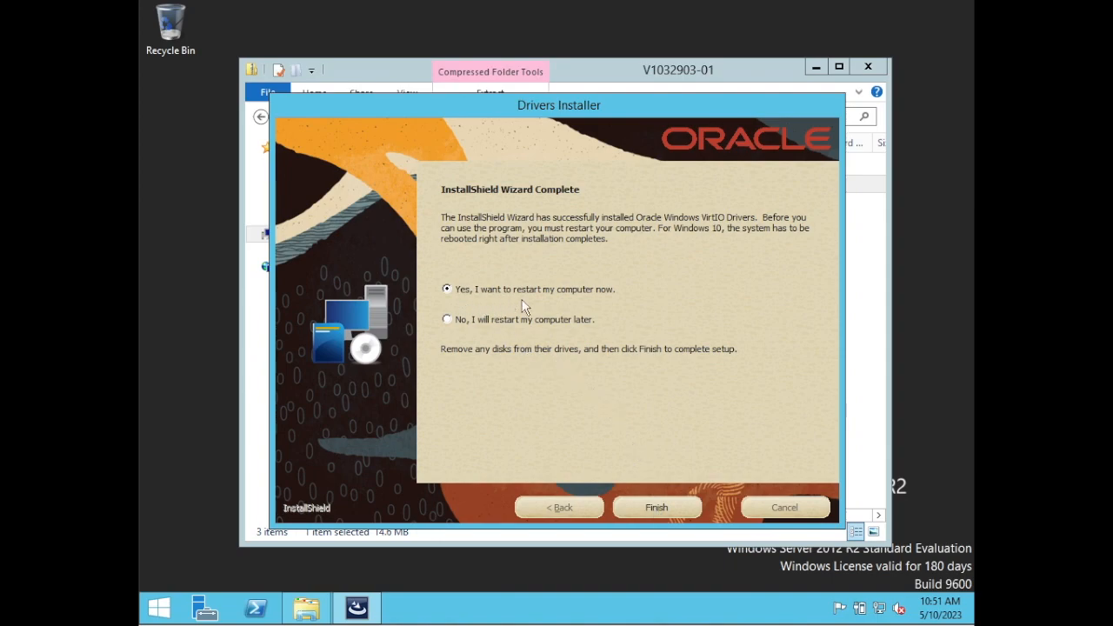
left_click(662, 510)
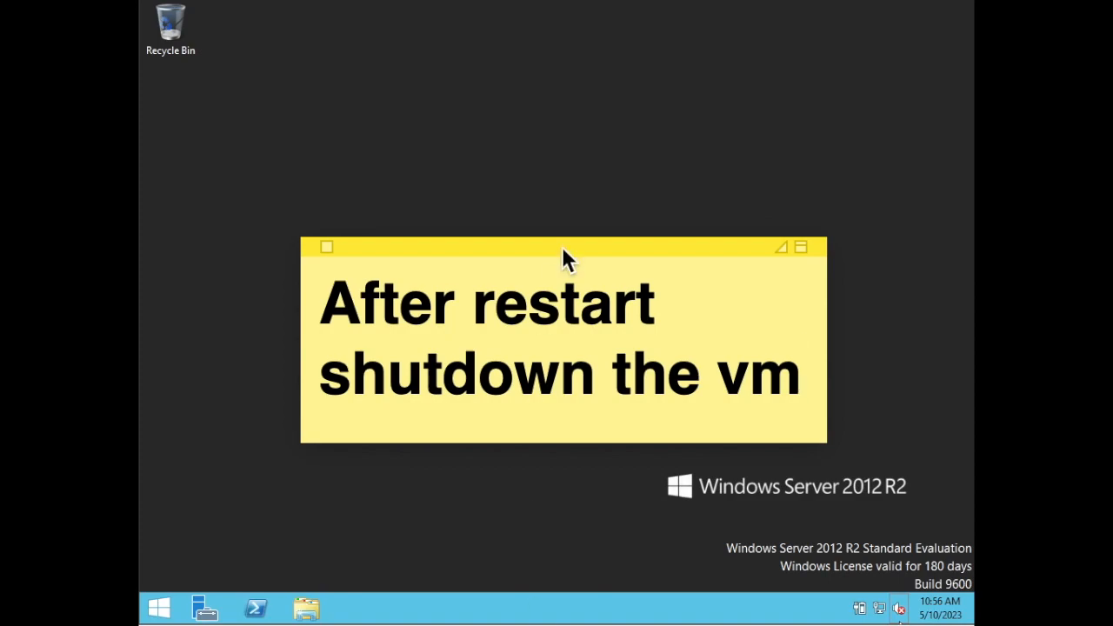
Step: View the contents of the "Lets Move to OCI" text file on the desktop and close it
left_click(572, 162)
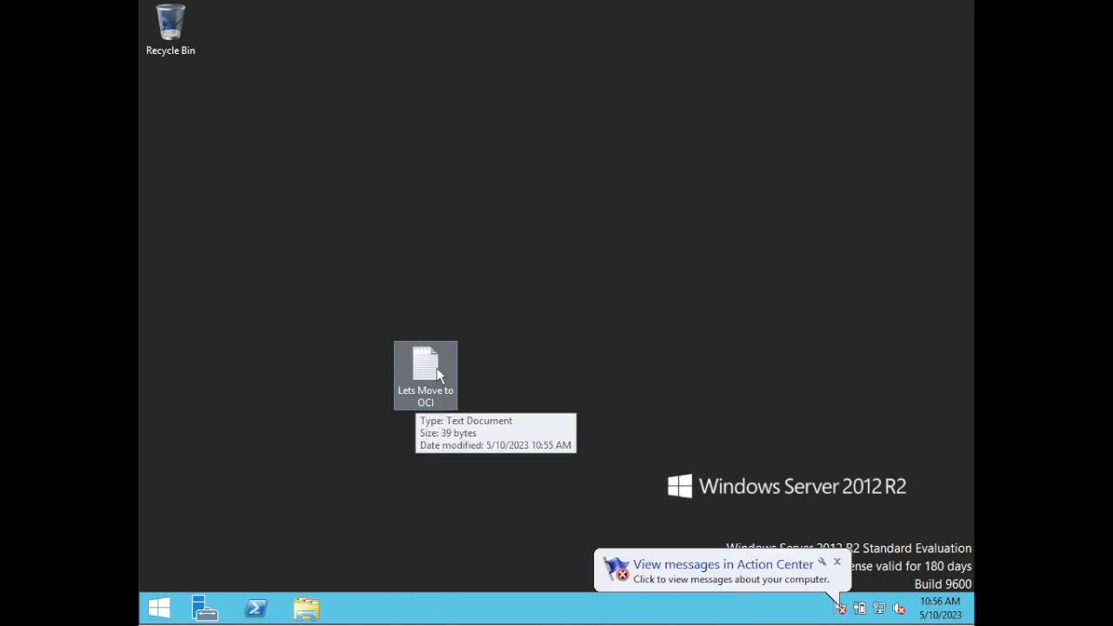
double_click(437, 368)
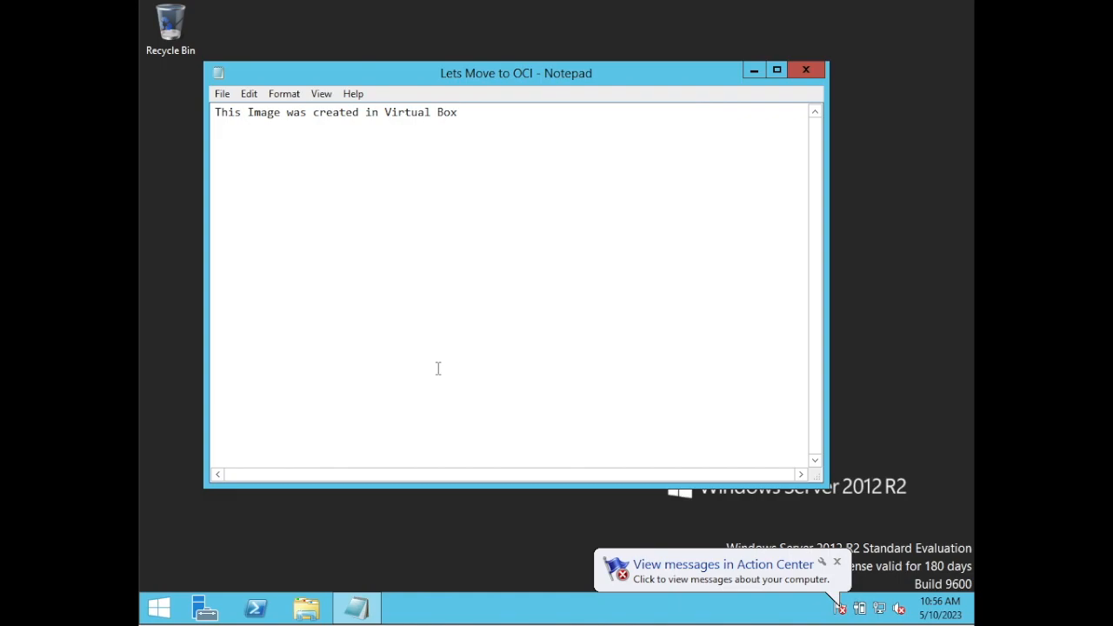
left_click(816, 71)
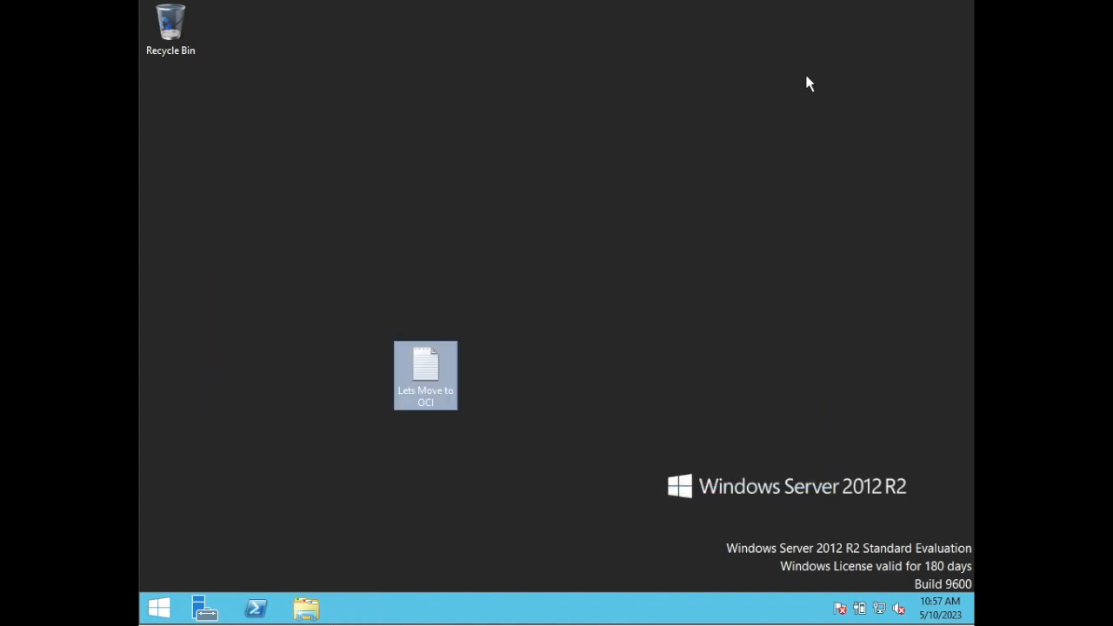
Step: Shut down the Windows Server virtual machine with the reason Other (Unplanned)
left_click(162, 610)
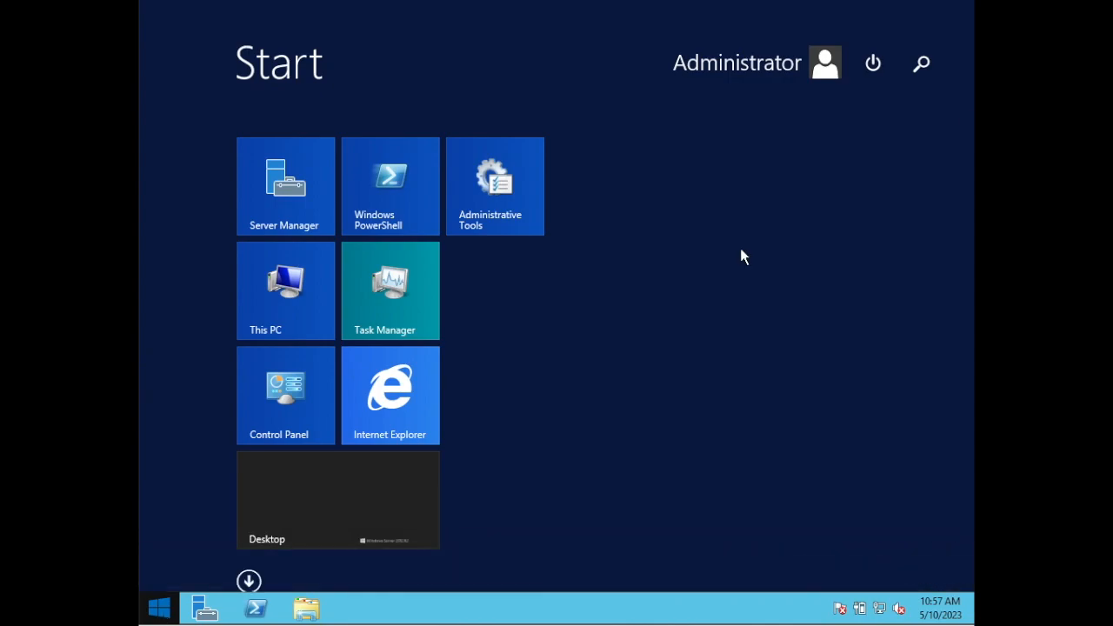
left_click(874, 64)
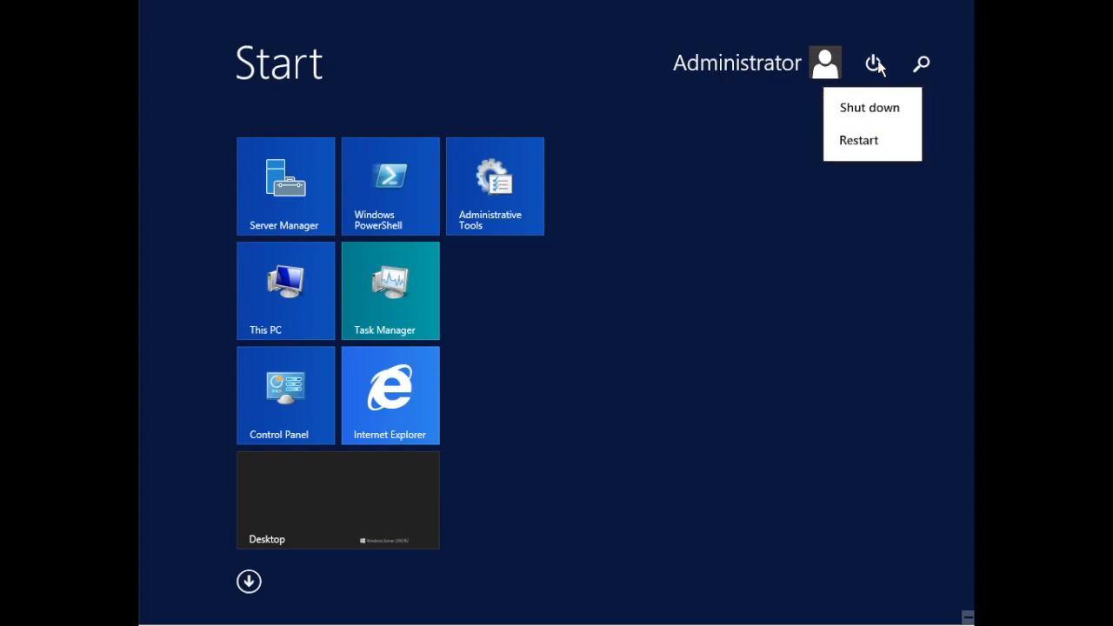
left_click(874, 110)
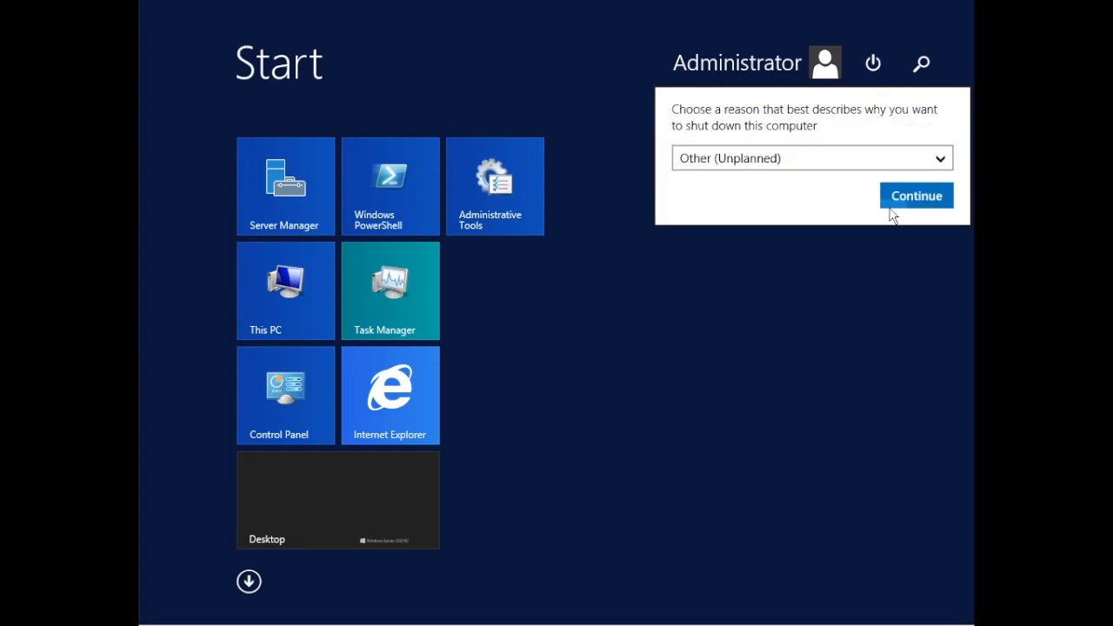
left_click(914, 204)
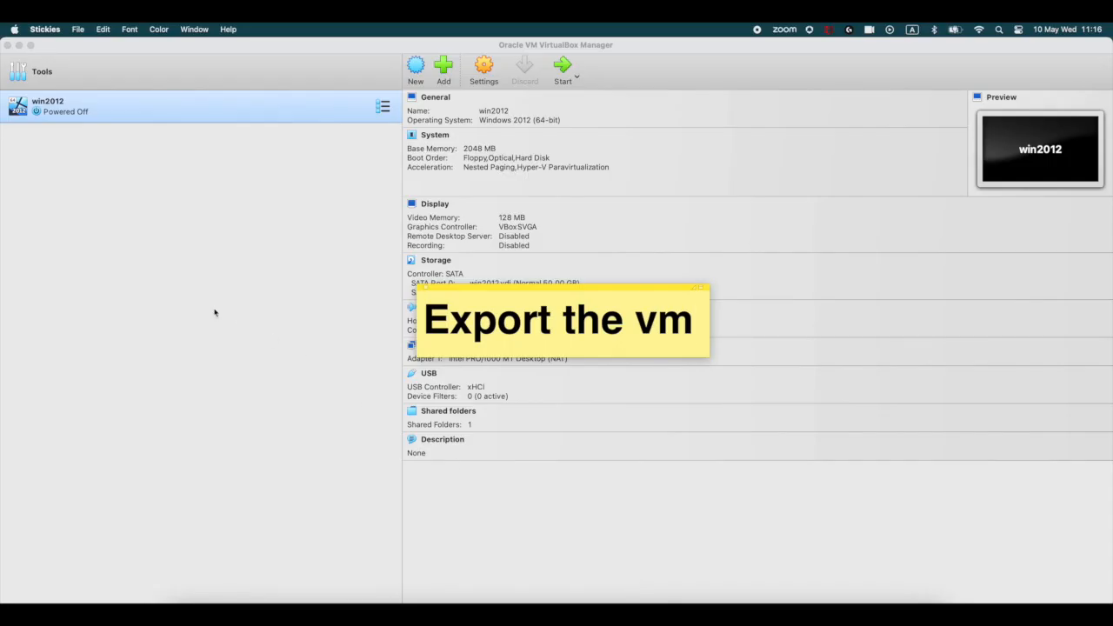
Step: In VirtualBox Manager, export the win2012 virtual machine as an appliance after reviewing its format and appliance settings, keeping the defaults
left_click(175, 287)
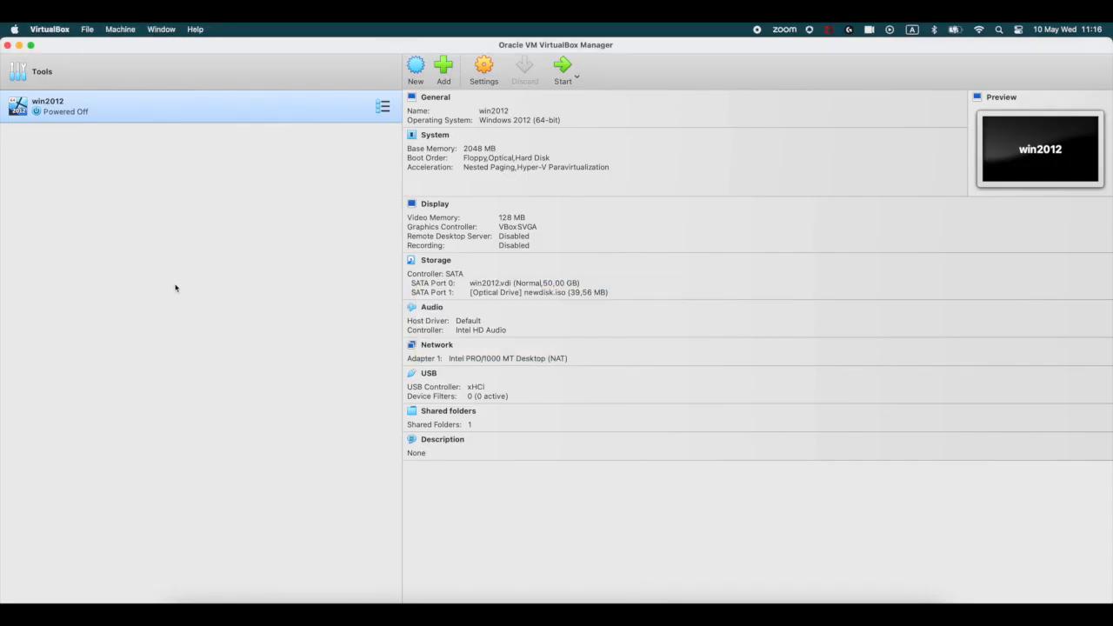
left_click(39, 31)
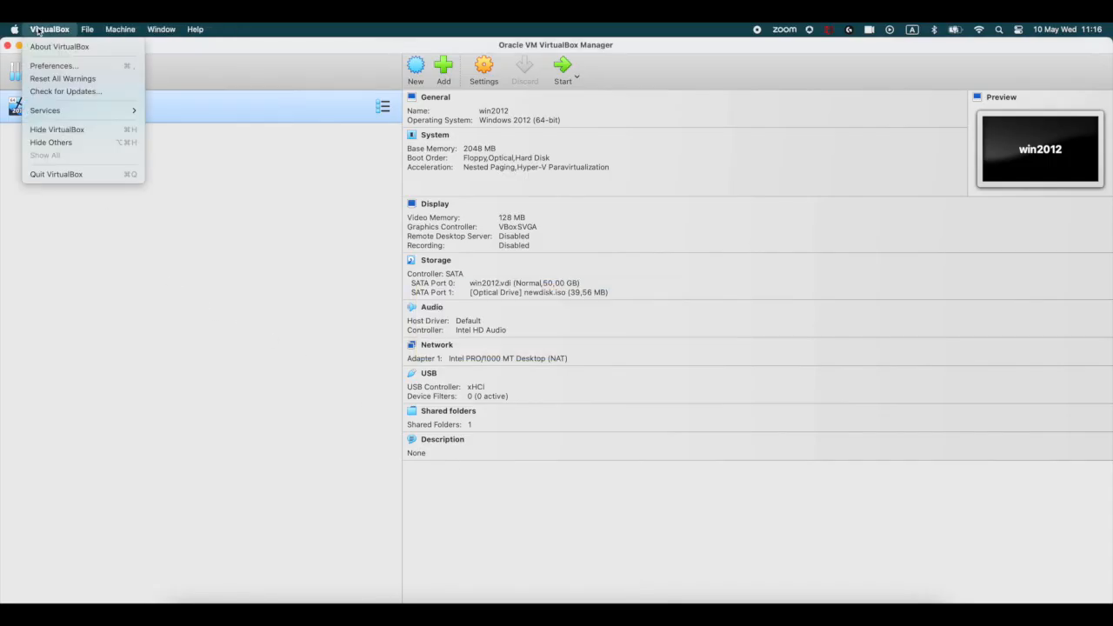
mouse_move(85, 28)
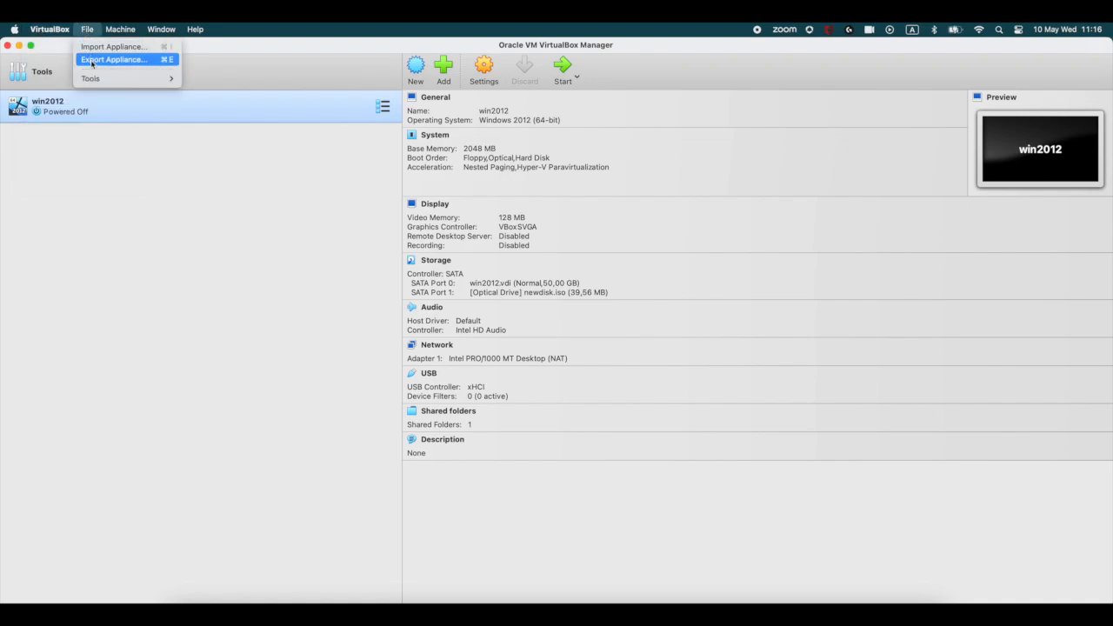
left_click(92, 60)
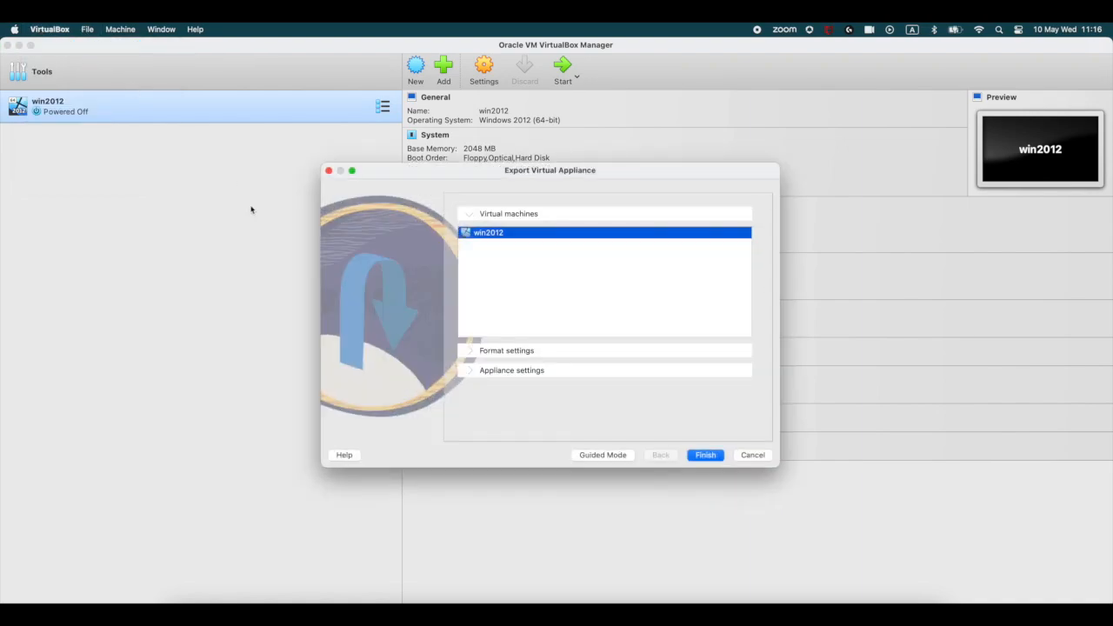
left_click(469, 352)
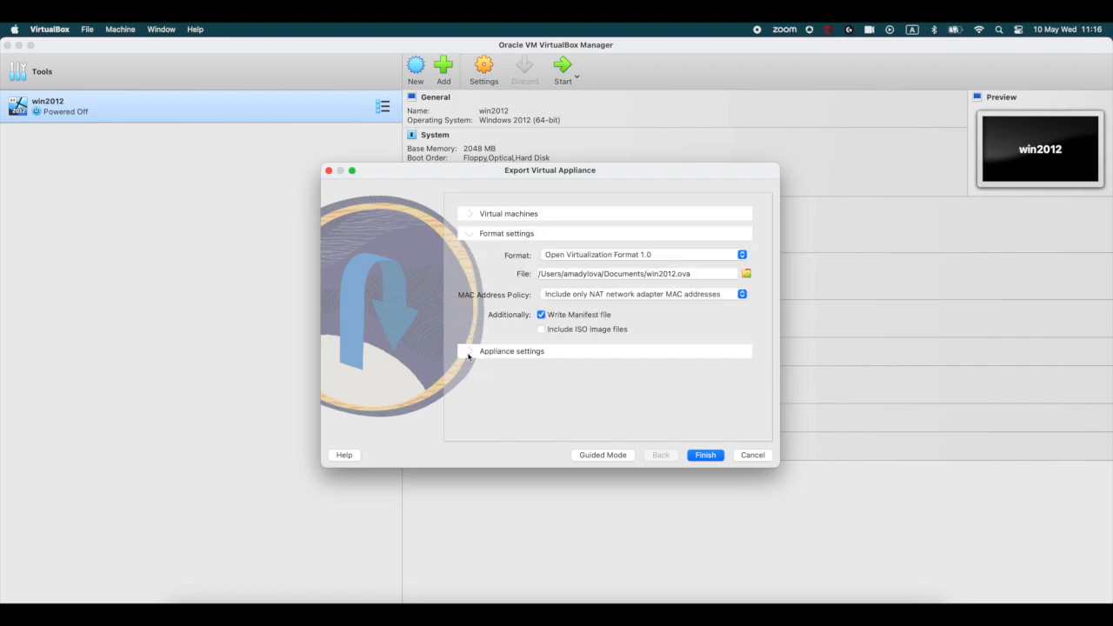
left_click(468, 352)
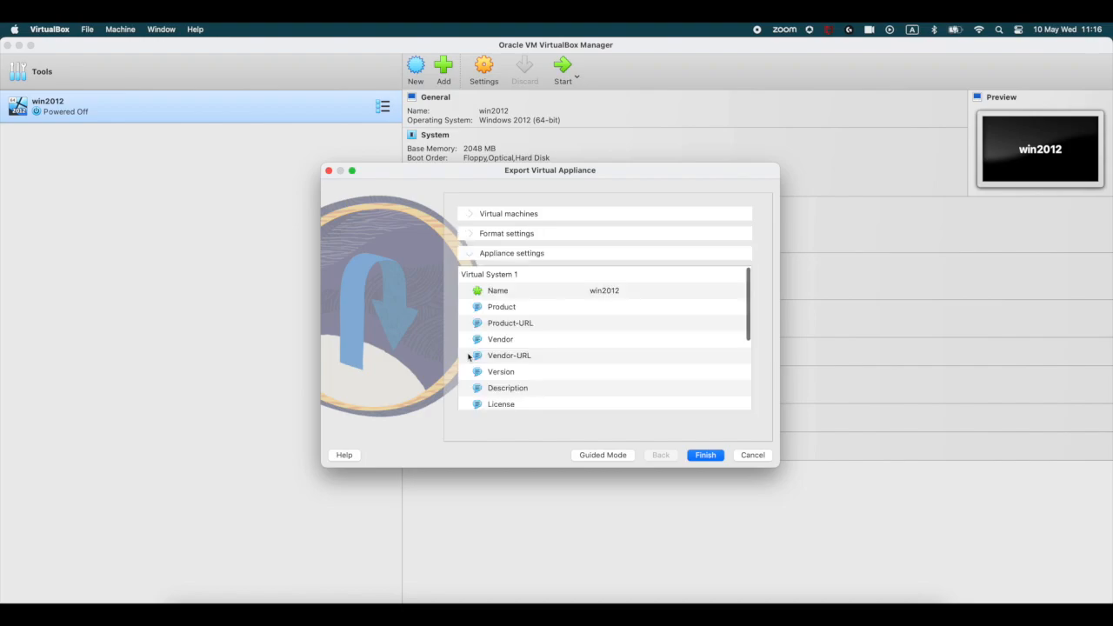
left_click(468, 215)
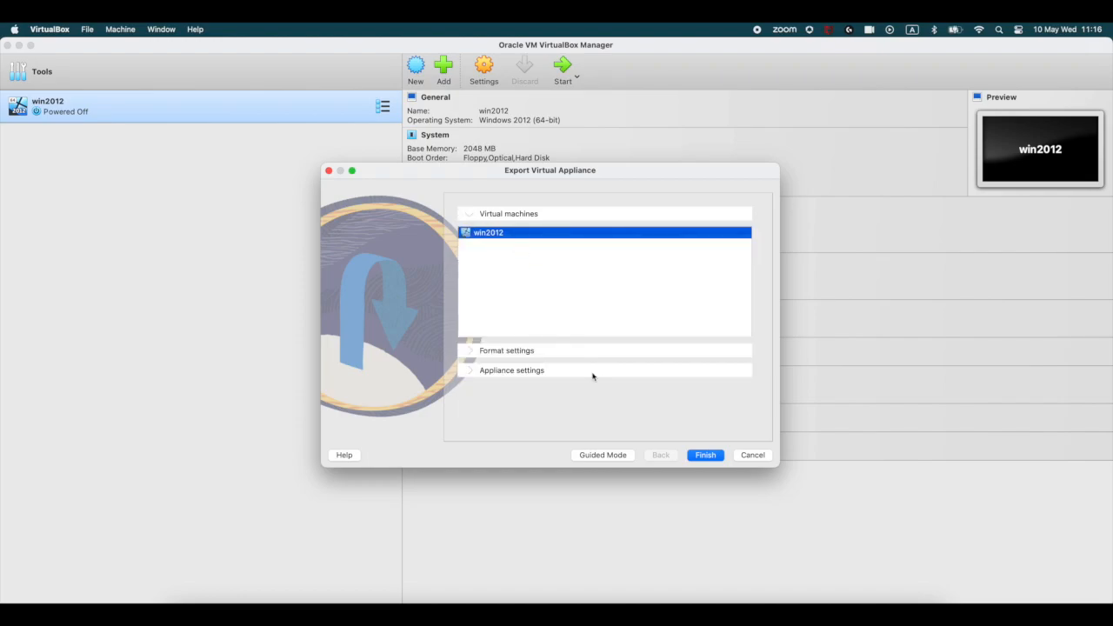
left_click(710, 456)
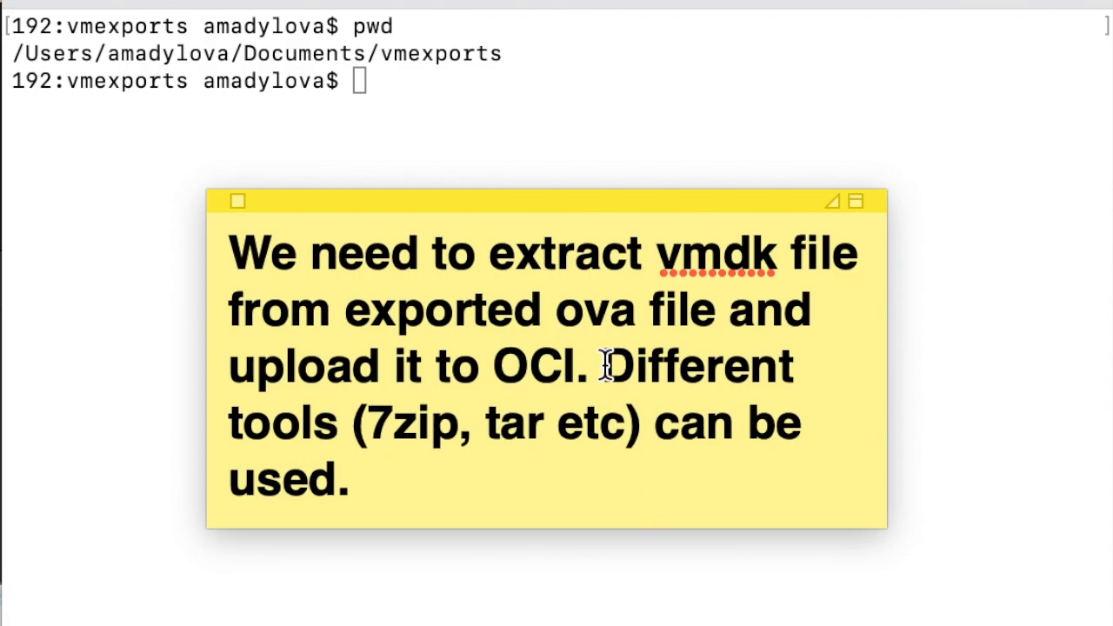
Step: In the terminal, list the vmexports folder and extract win2012.ova with tar -xvf
left_click(440, 112)
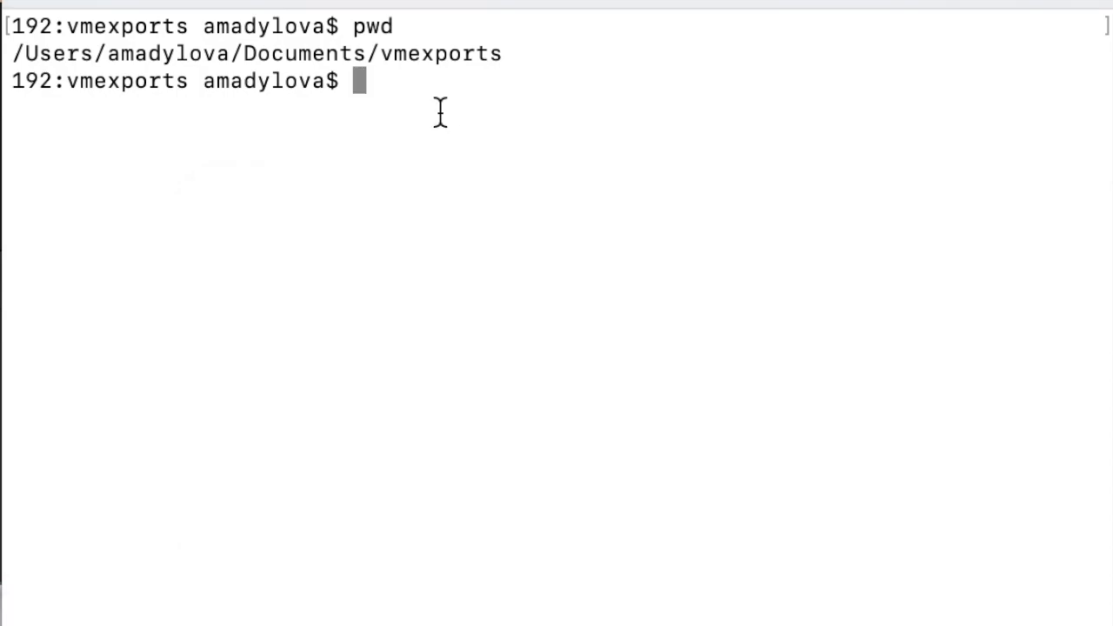
type("ls")
key("Return")
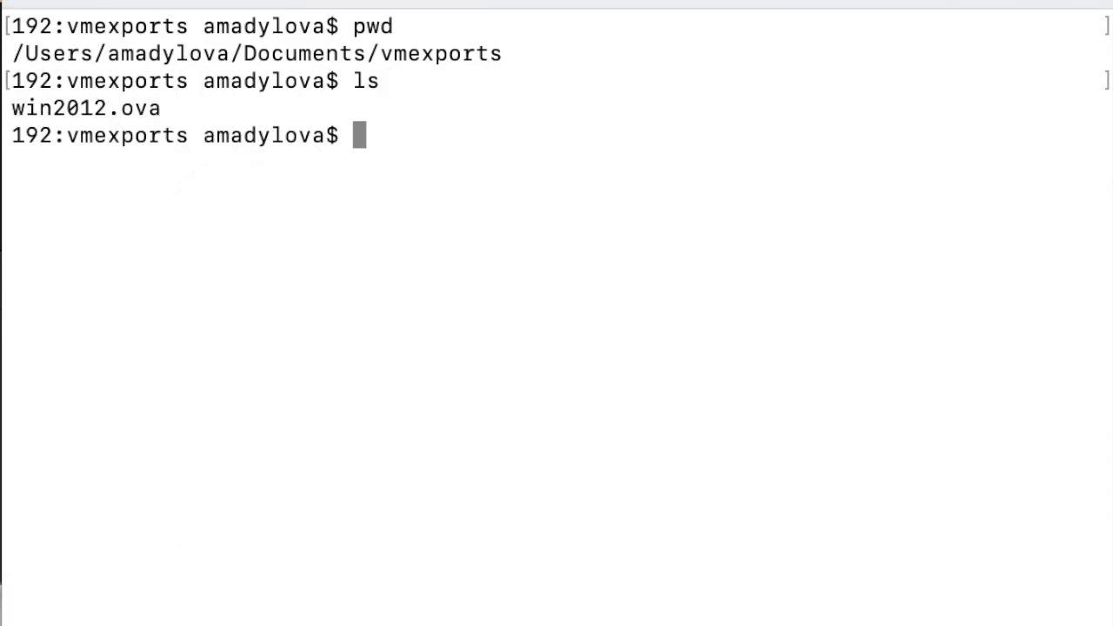
type("tar")
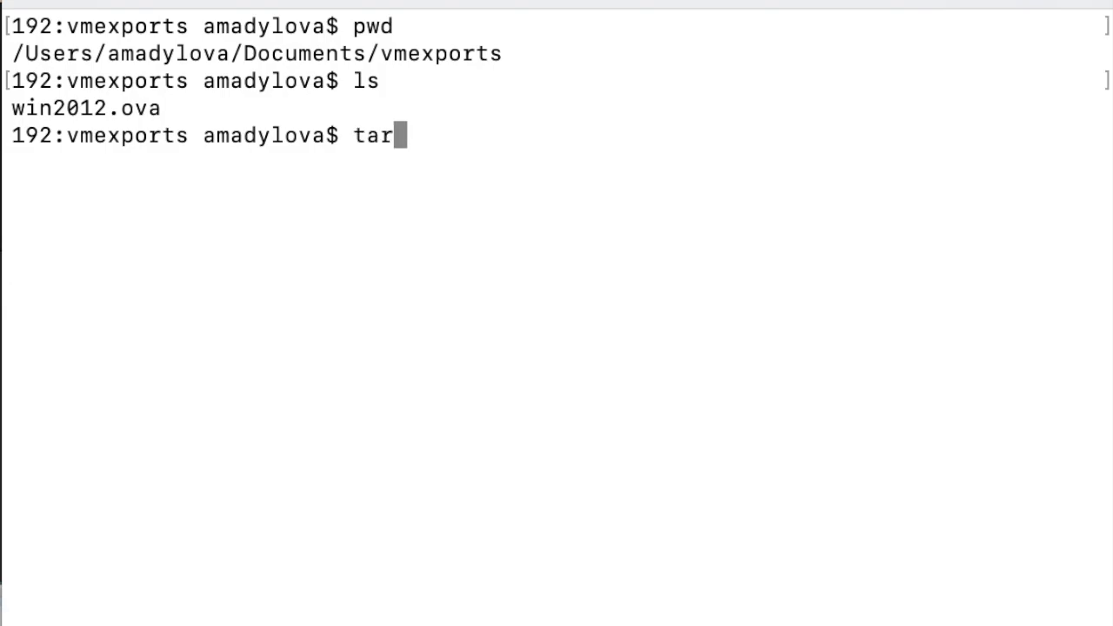
type(" -xvf")
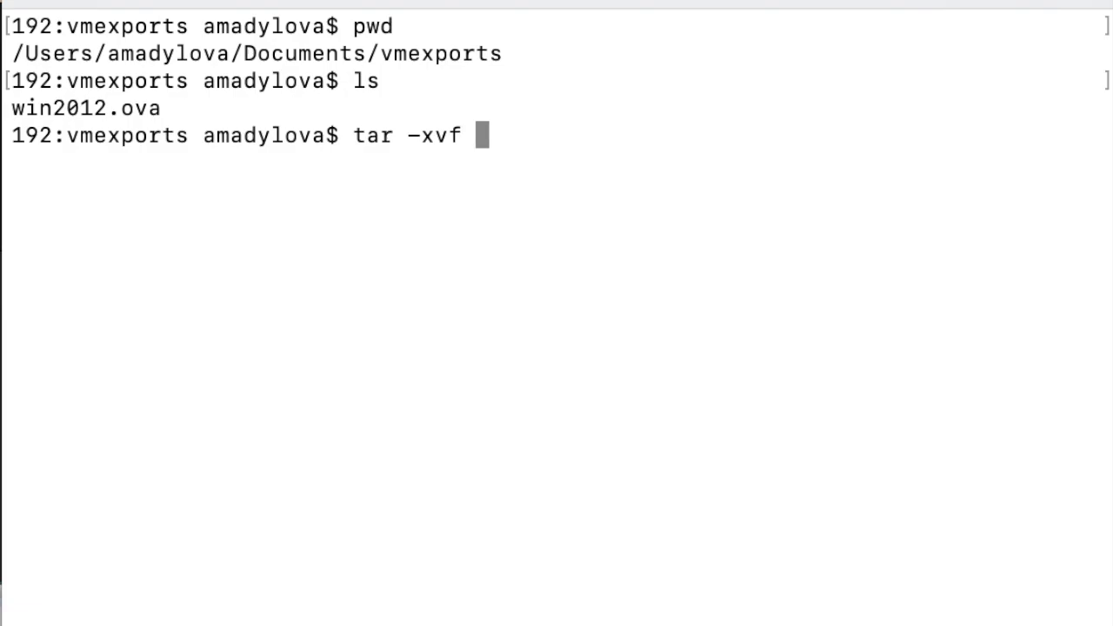
type(" win2012.ova")
key("Return")
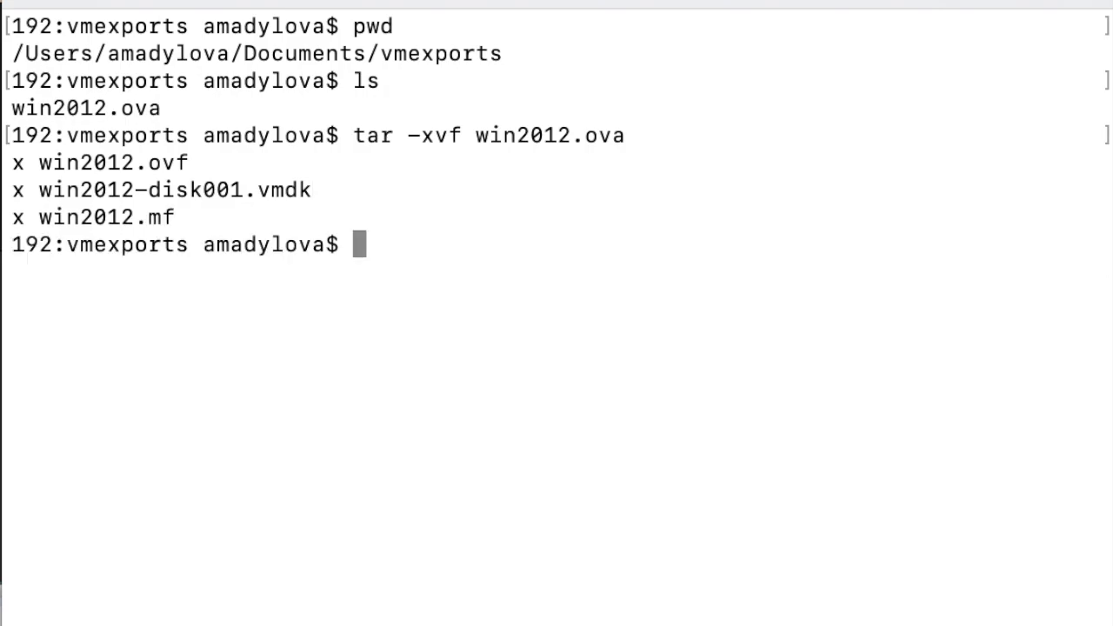
Step: List the extracted files with ls -lrt and highlight the win2012-disk001.vmdk entry
type("ls -lrt")
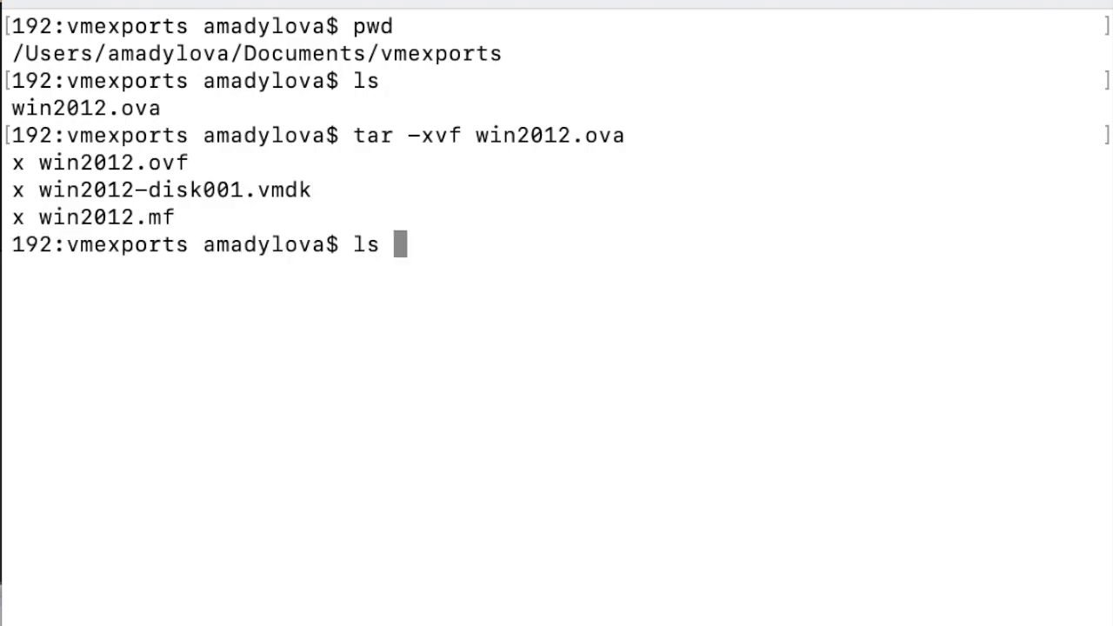
key("Return")
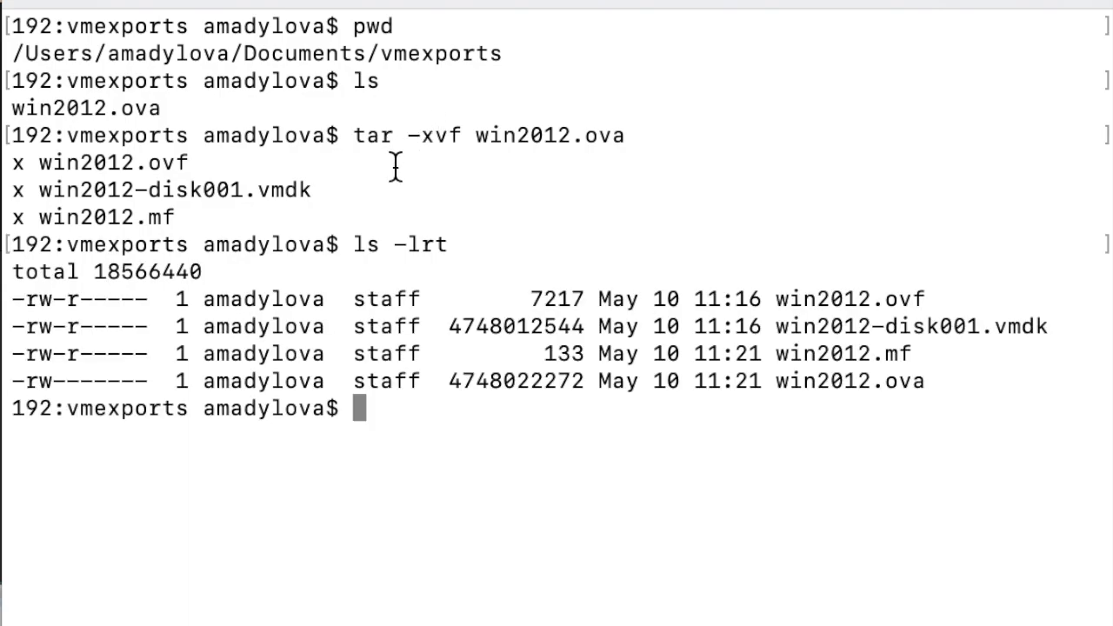
left_click_drag(20, 326, 1047, 325)
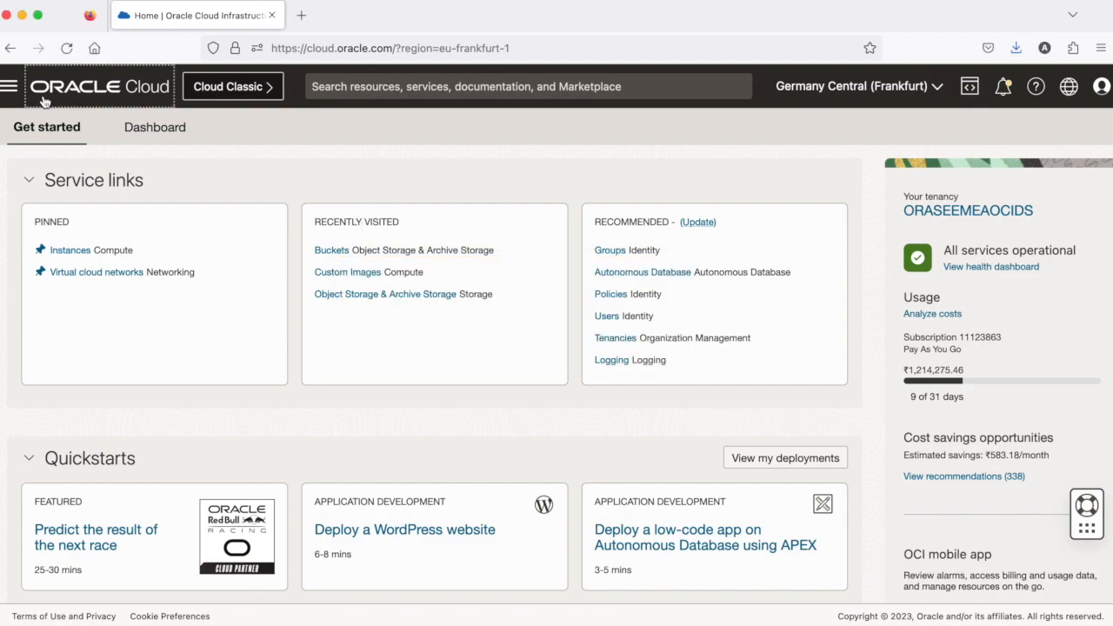
Step: Switch to the Oracle Cloud console and open the Object Storage bucket mybucket at its Objects list
left_click(10, 86)
left_click(55, 235)
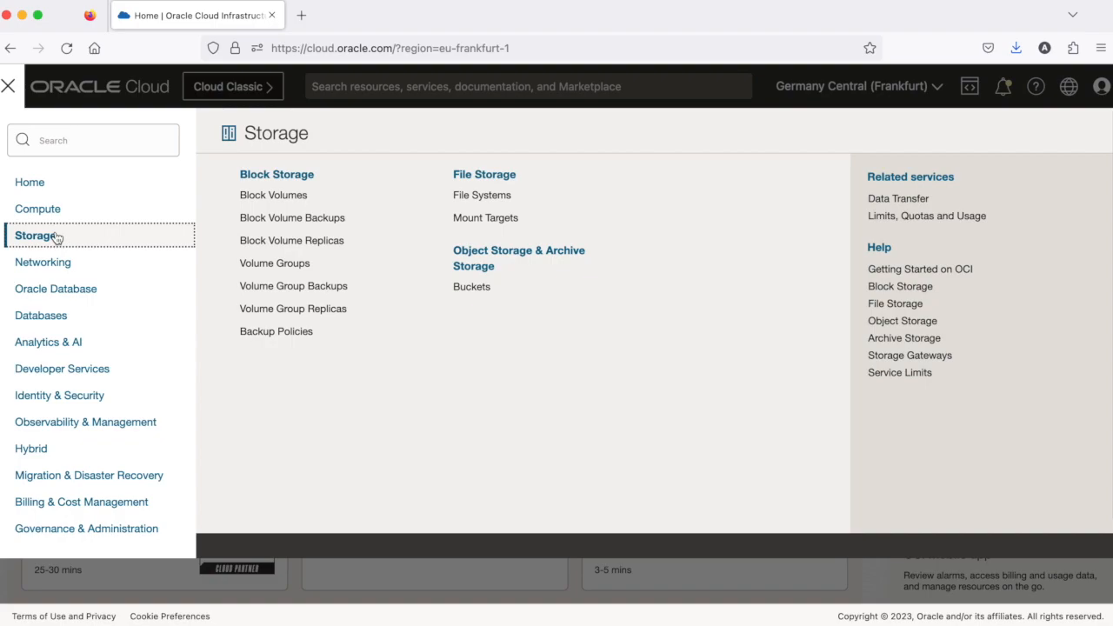
left_click(472, 287)
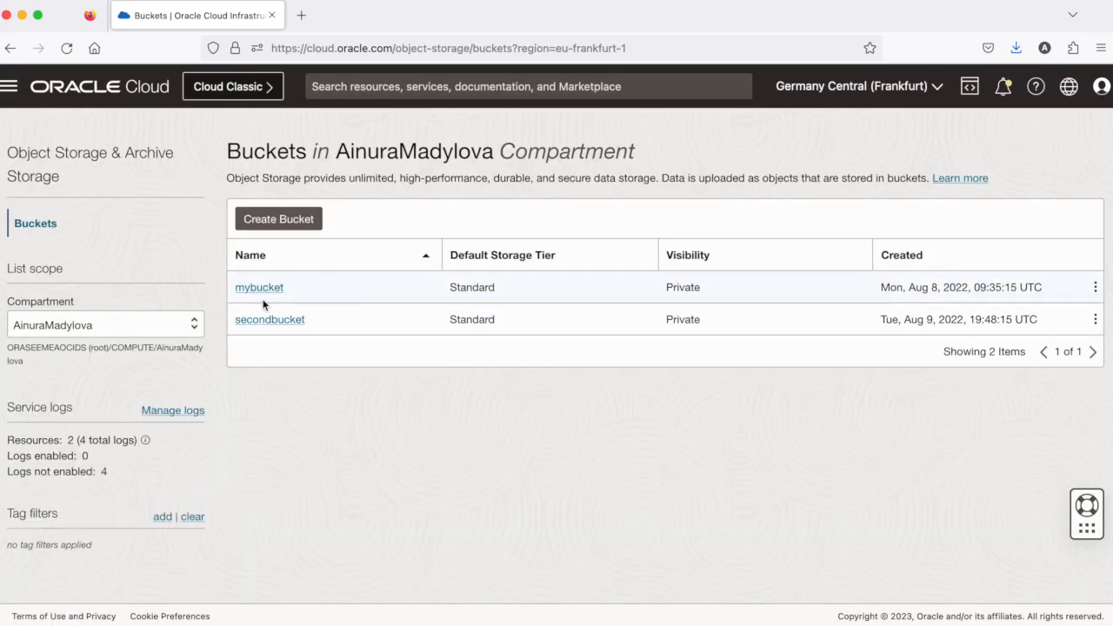
left_click(263, 290)
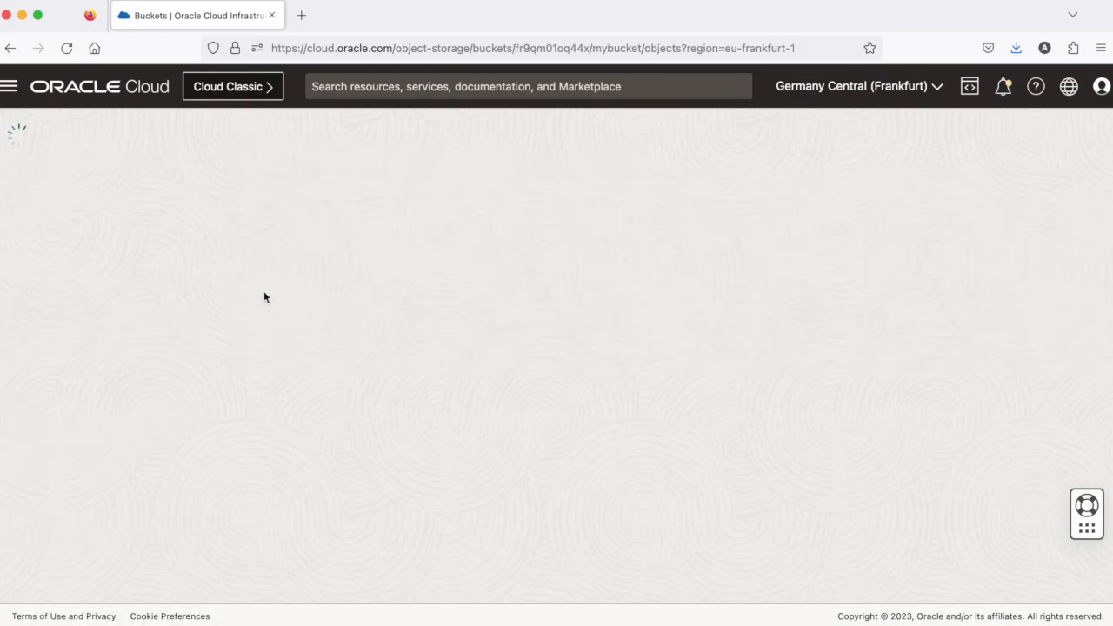
scroll(333, 401, "down", 5)
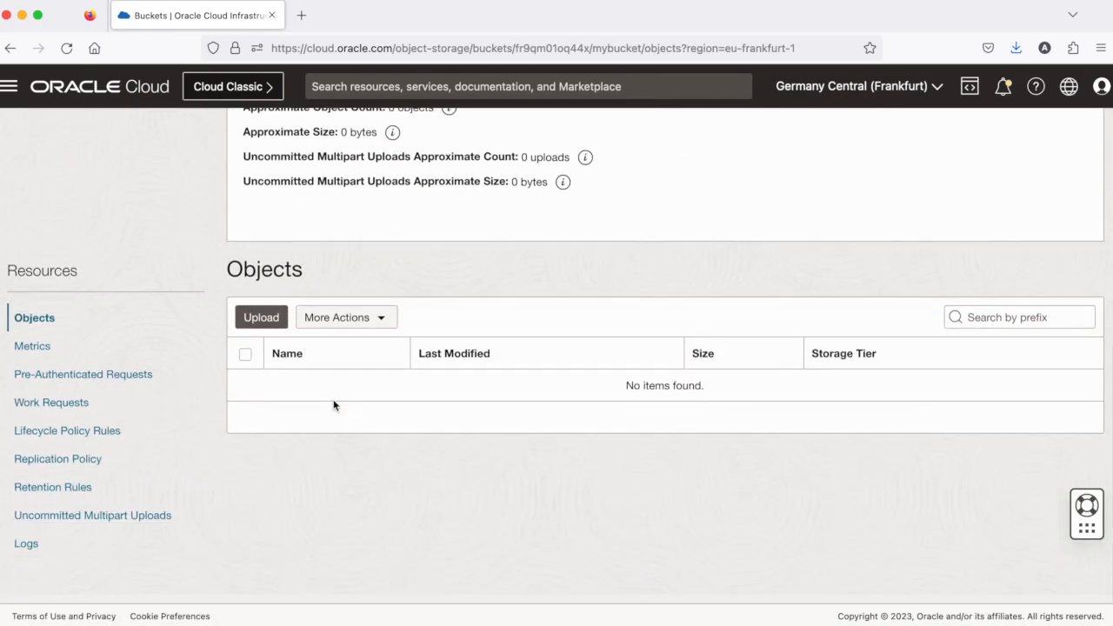
Step: Upload win2012-disk001.vmdk from the vmexports folder in Documents to the bucket, with the object name prefix vboxWin2012
left_click(261, 327)
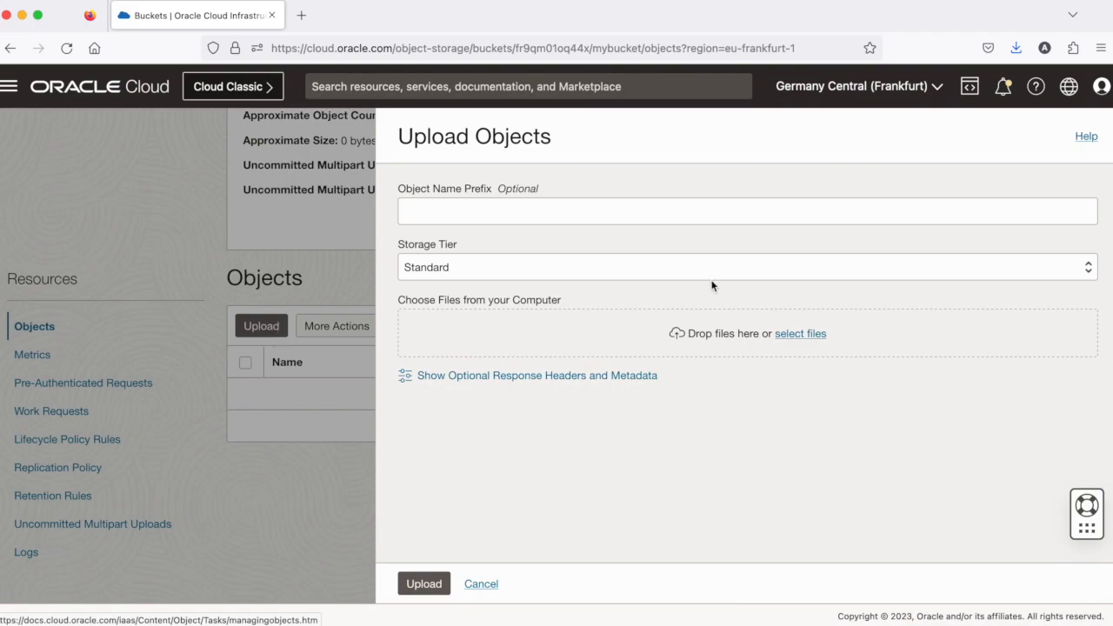
left_click(805, 336)
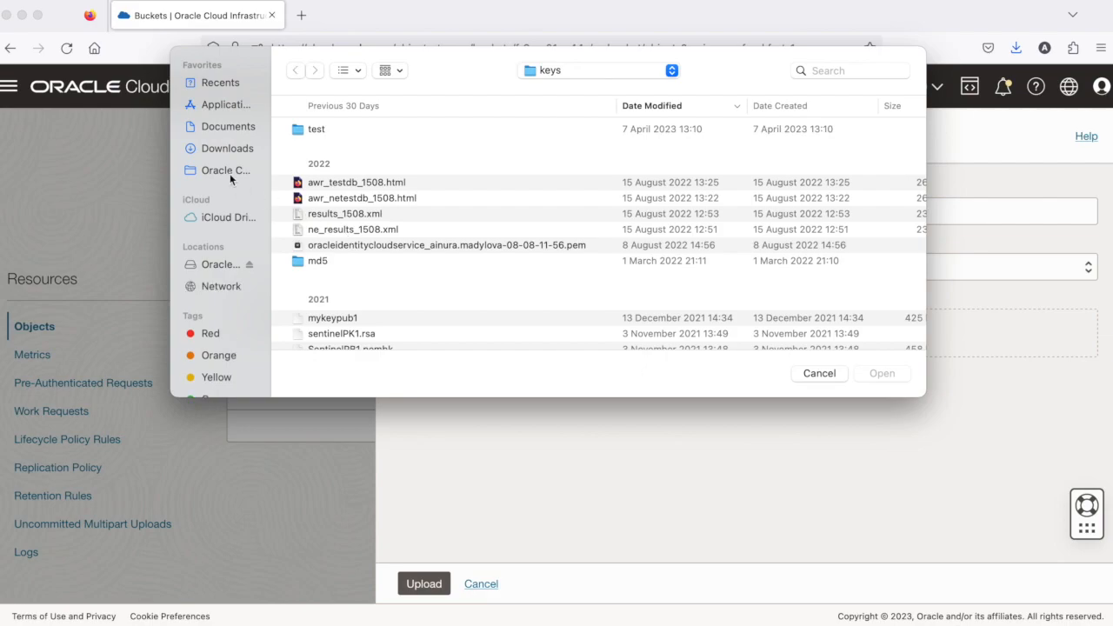
left_click(233, 128)
double_click(310, 130)
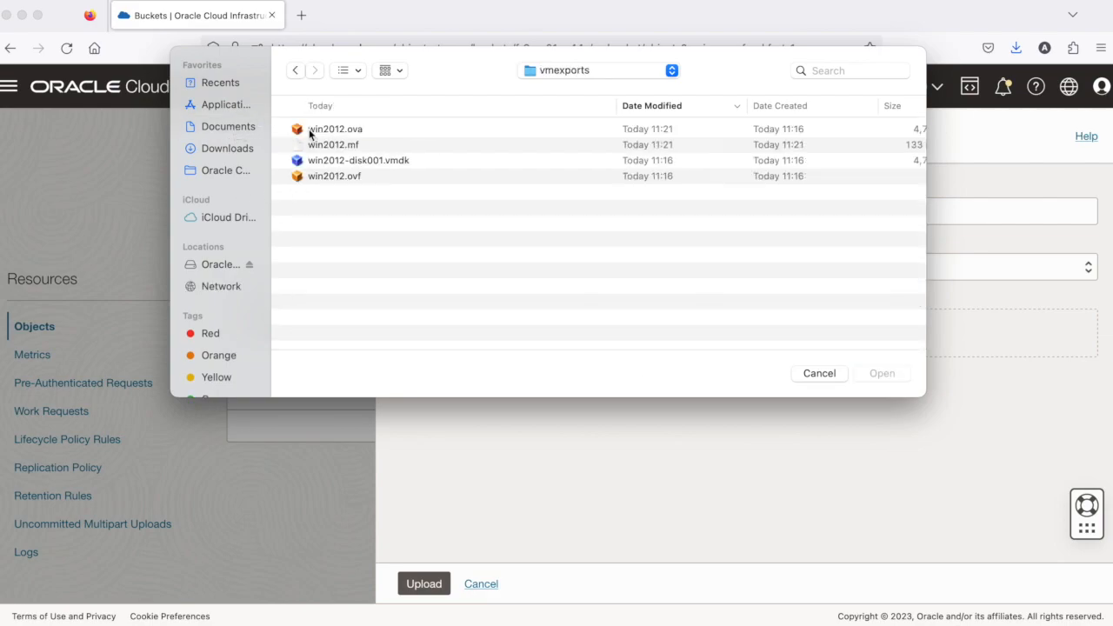
double_click(358, 161)
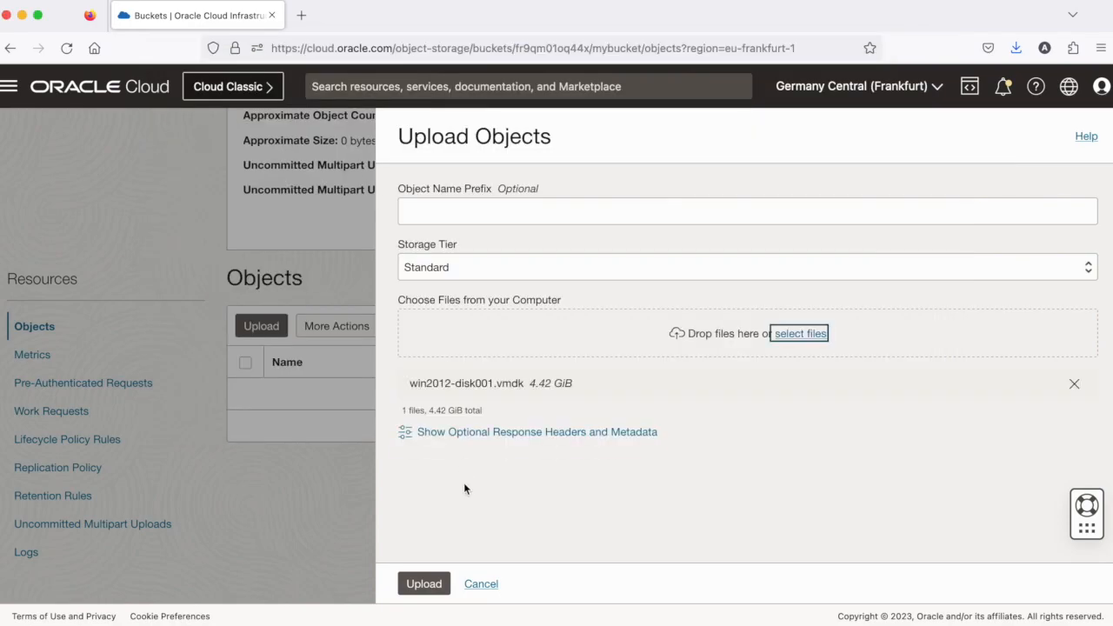
left_click(505, 216)
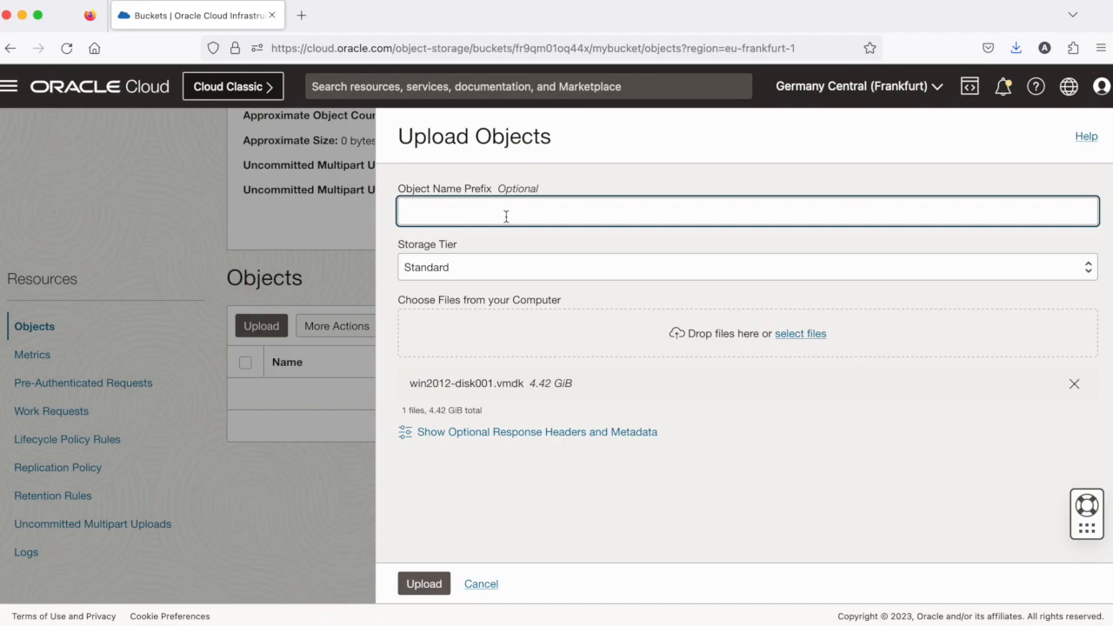
type("vboxWin2012")
left_click(425, 585)
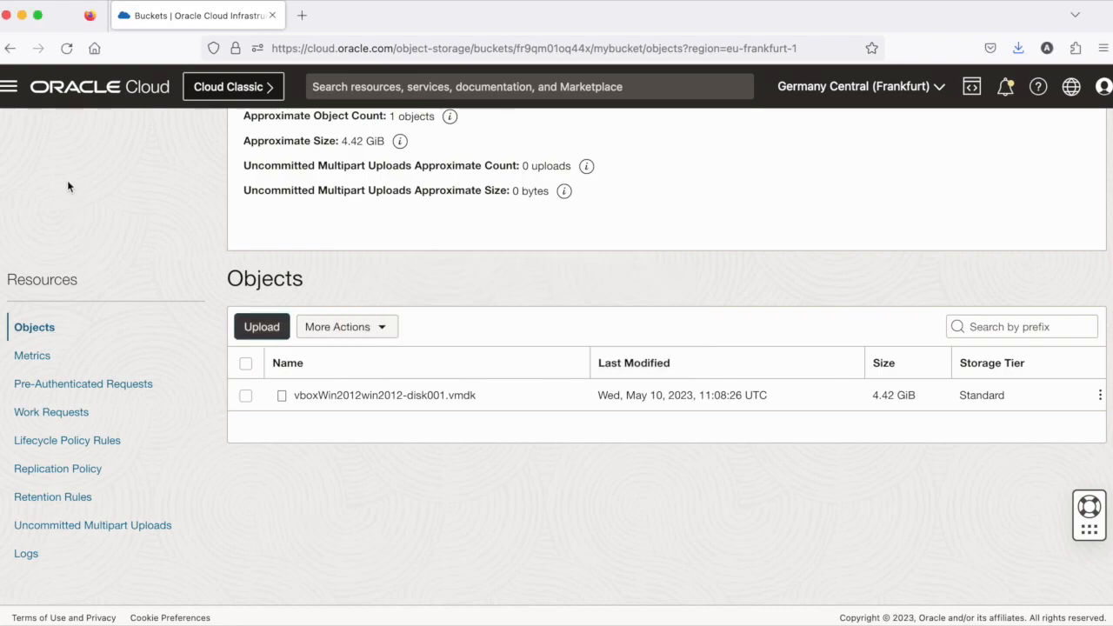
Step: Open the Custom Images page of the Compute service
left_click(9, 86)
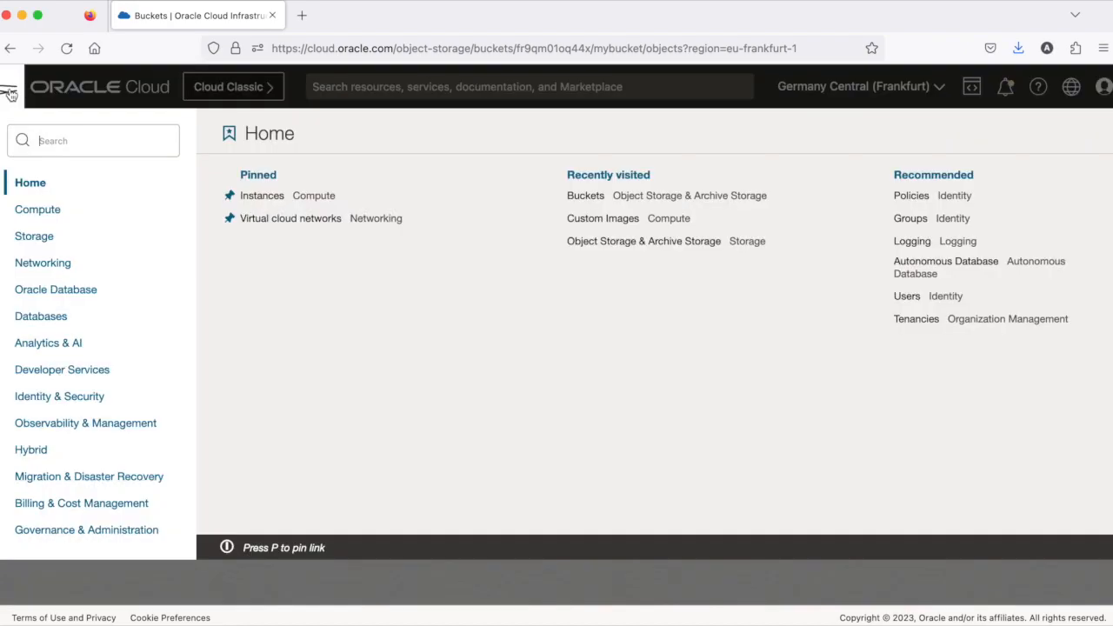
left_click(48, 213)
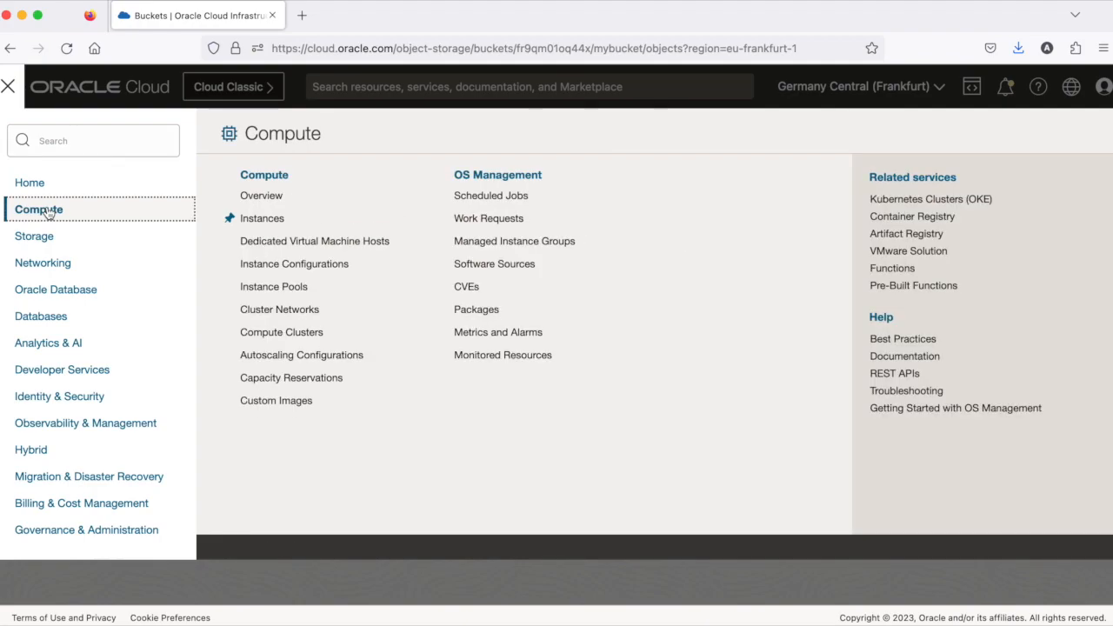
left_click(263, 402)
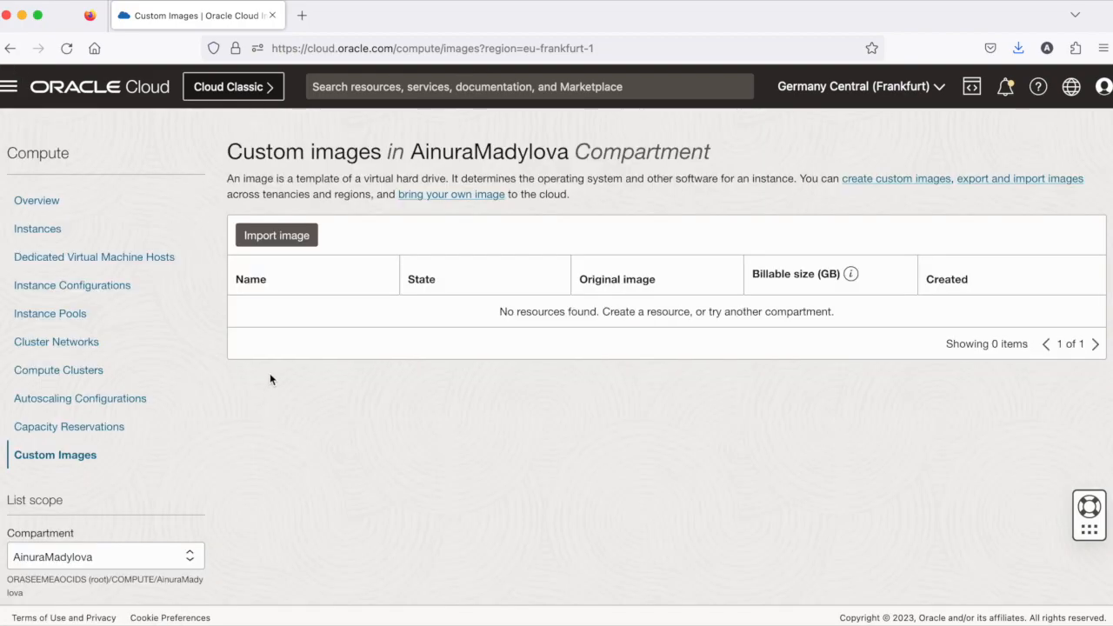
Step: Start importing a custom image and name it Win2012
left_click(289, 243)
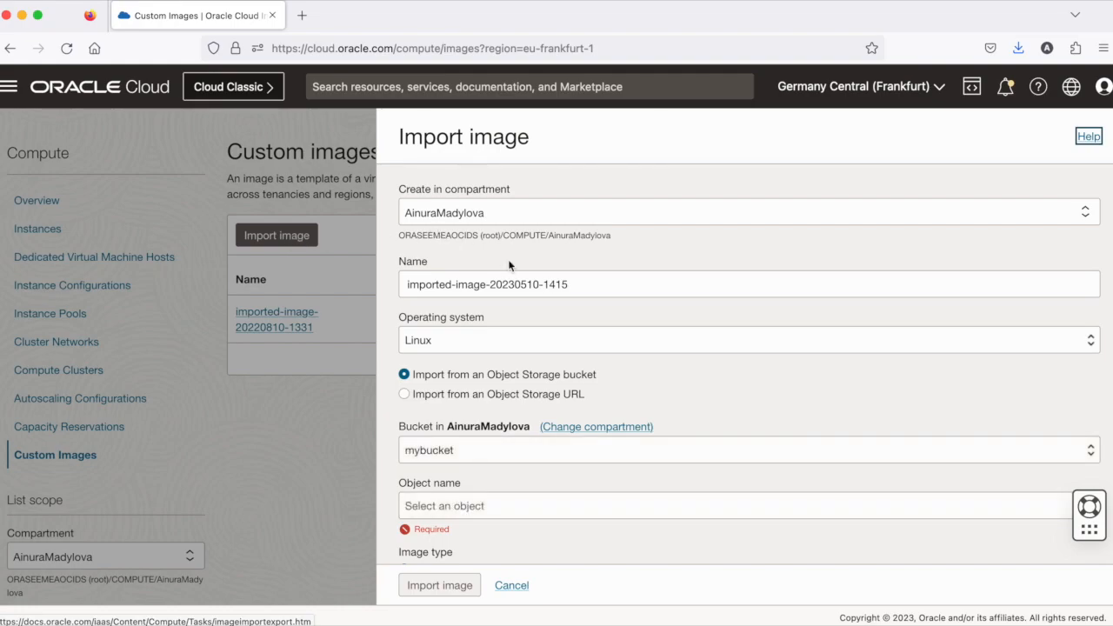
left_click(608, 279)
left_click_drag(608, 279, 397, 291)
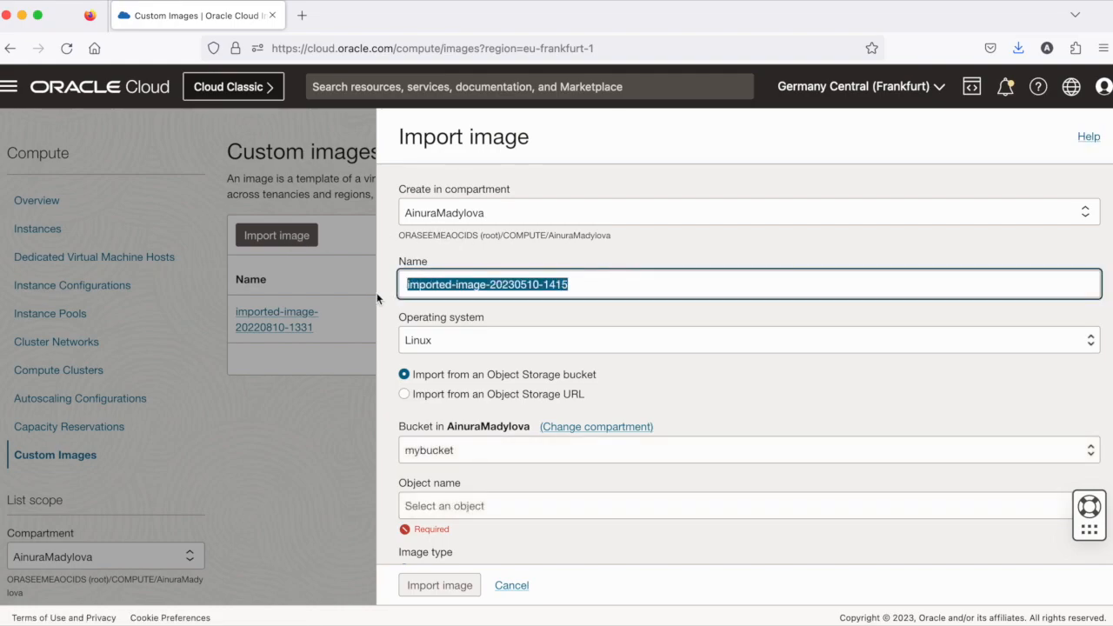
type("Win201")
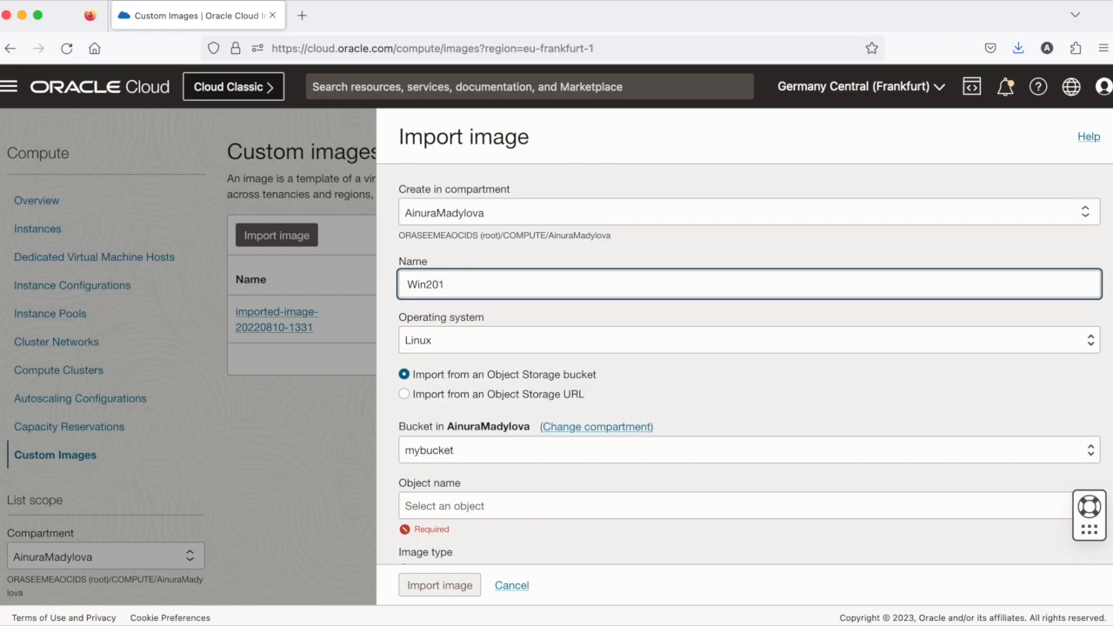
type("1")
type("2")
type("2")
Step: Set the image's operating system to Windows, version Server 2012 Standard, and certify compliance with the Microsoft licensing requirements
left_click(468, 347)
left_click(463, 351)
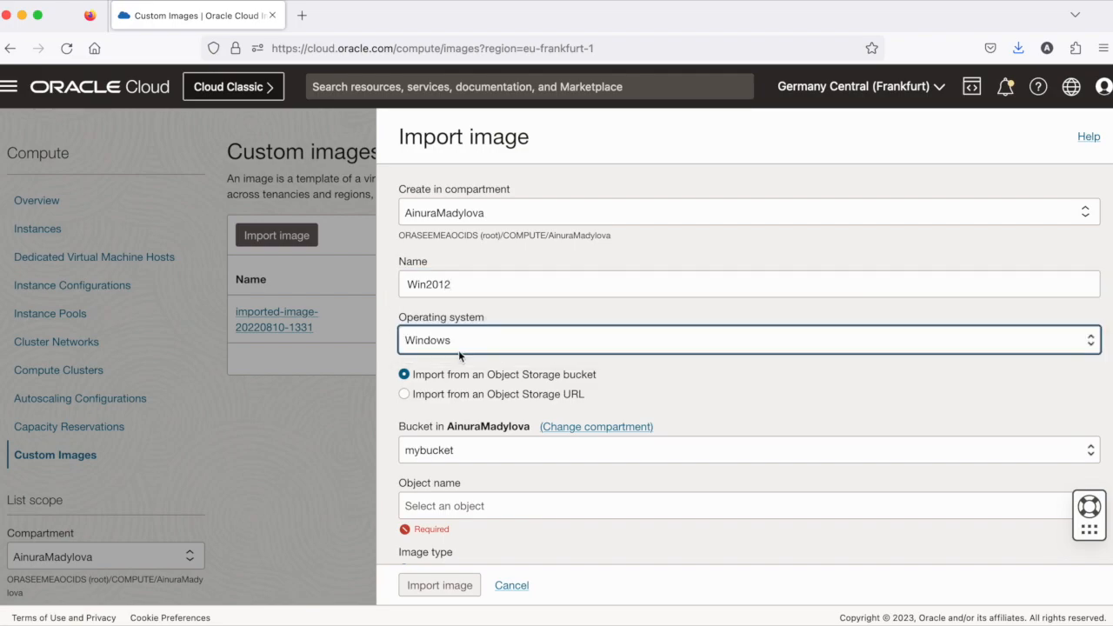
scroll(550, 389, "down", 1)
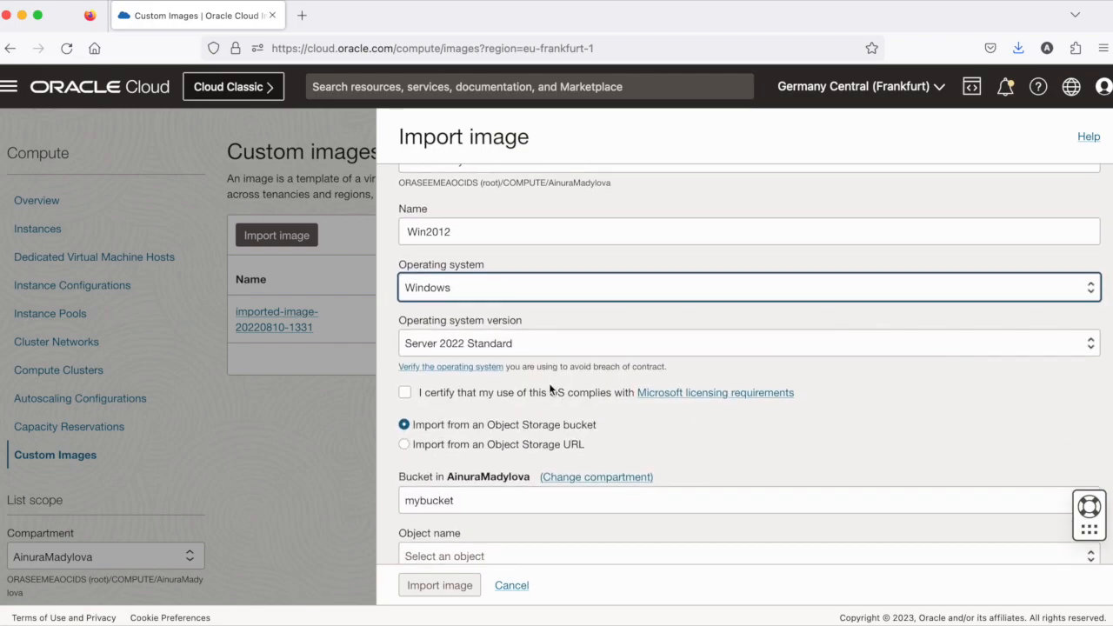
left_click(551, 339)
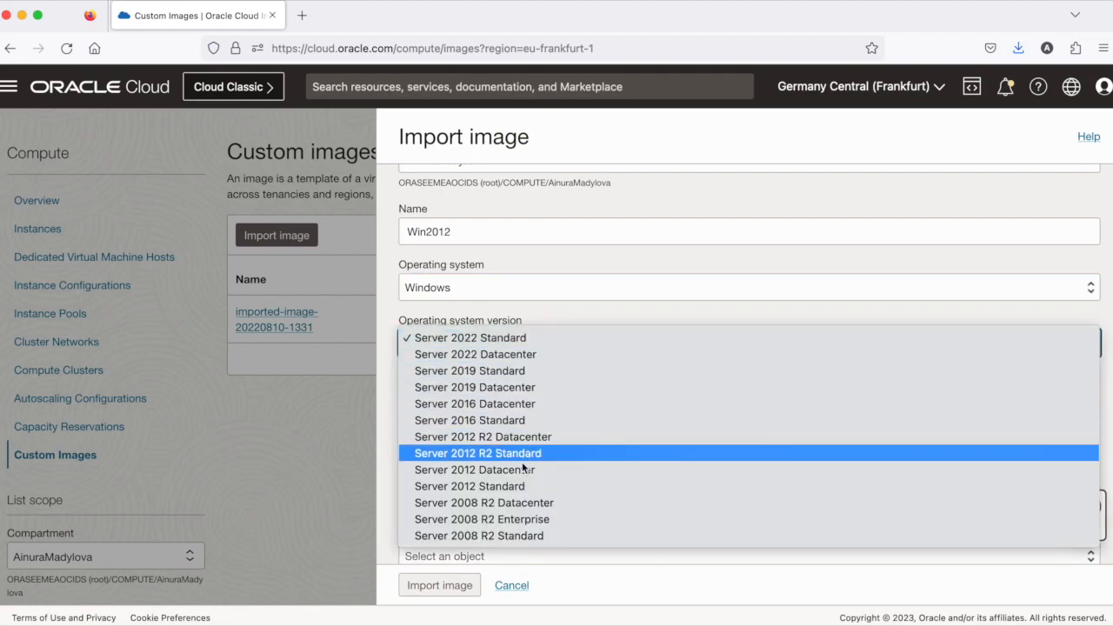
left_click(519, 494)
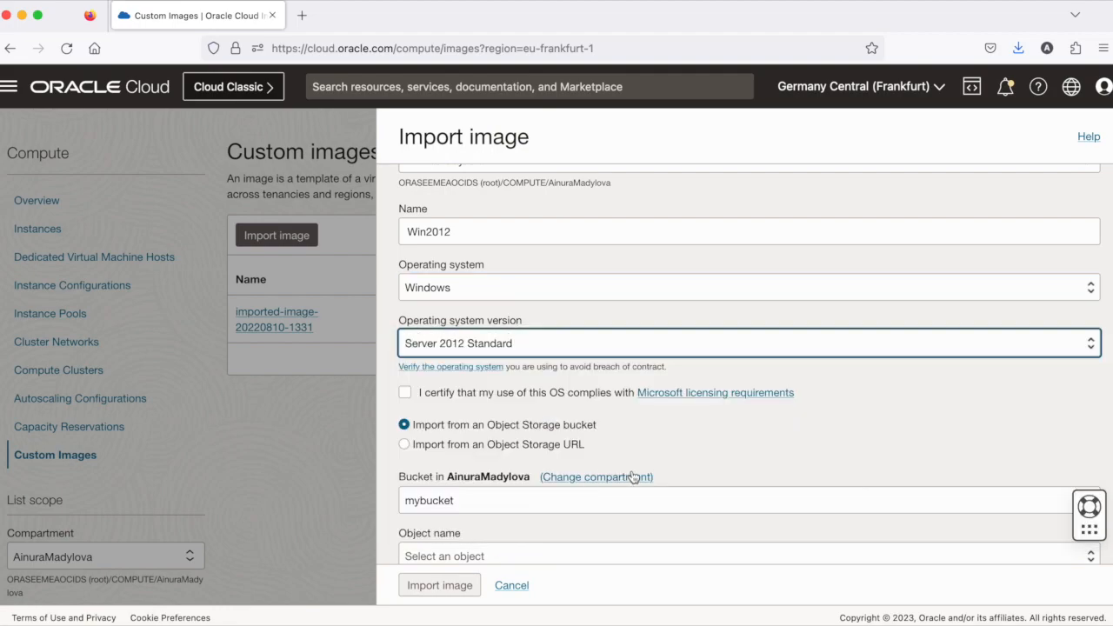
scroll(635, 476, "down", 1)
left_click(405, 341)
Step: Choose vboxWin2012win2012-disk001.vmdk from mybucket as the source object and import the image as VMDK in paravirtualized mode
scroll(603, 387, "down", 2)
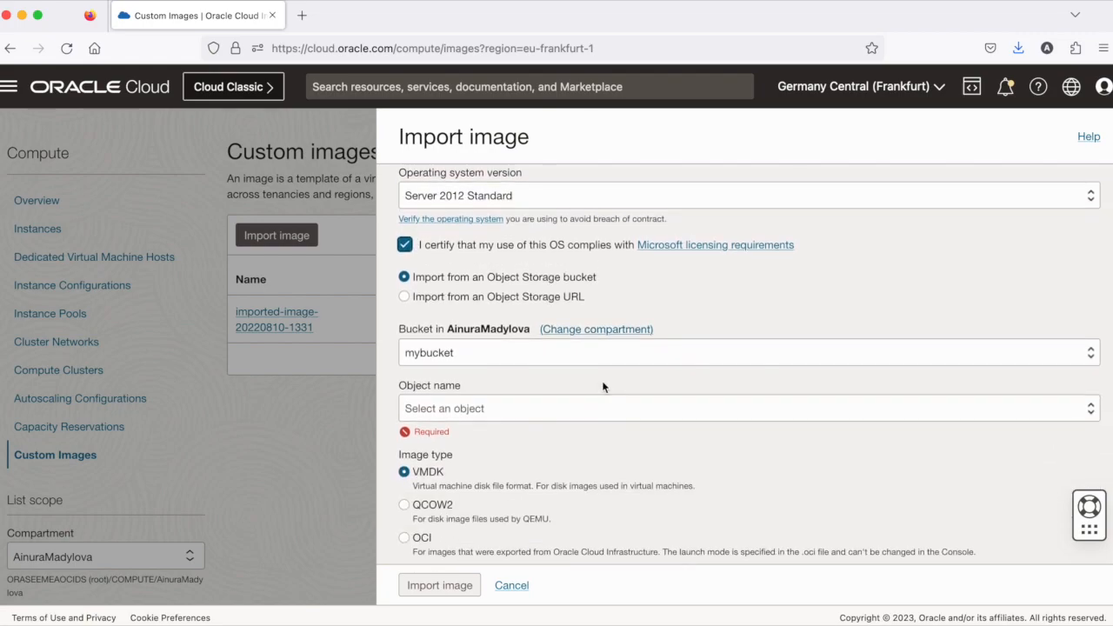
left_click(503, 409)
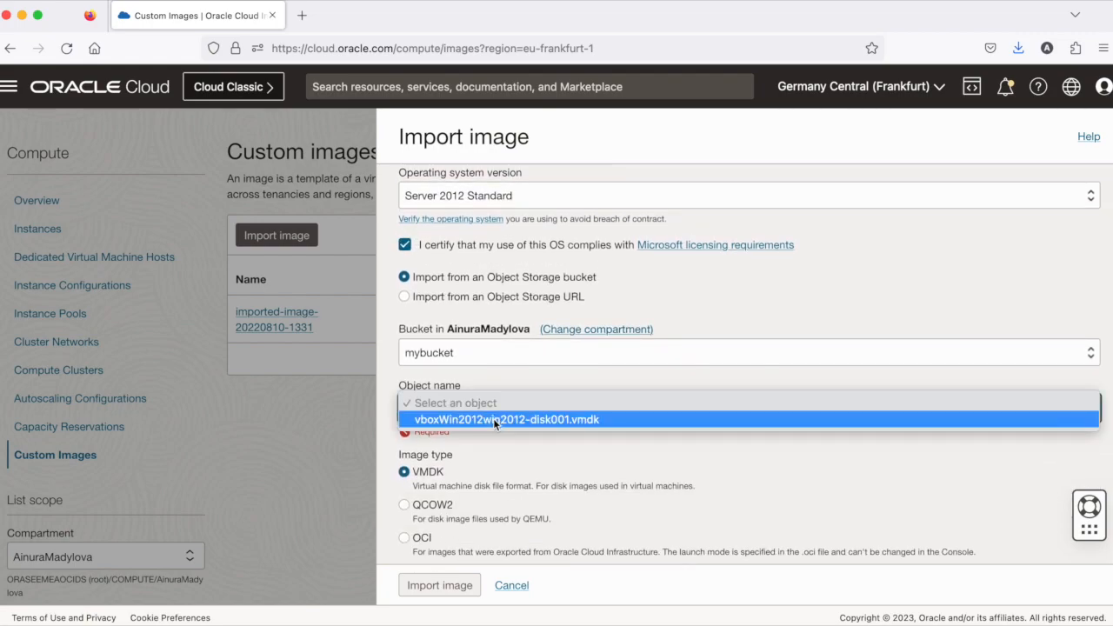
left_click(493, 419)
scroll(529, 456, "down", 2)
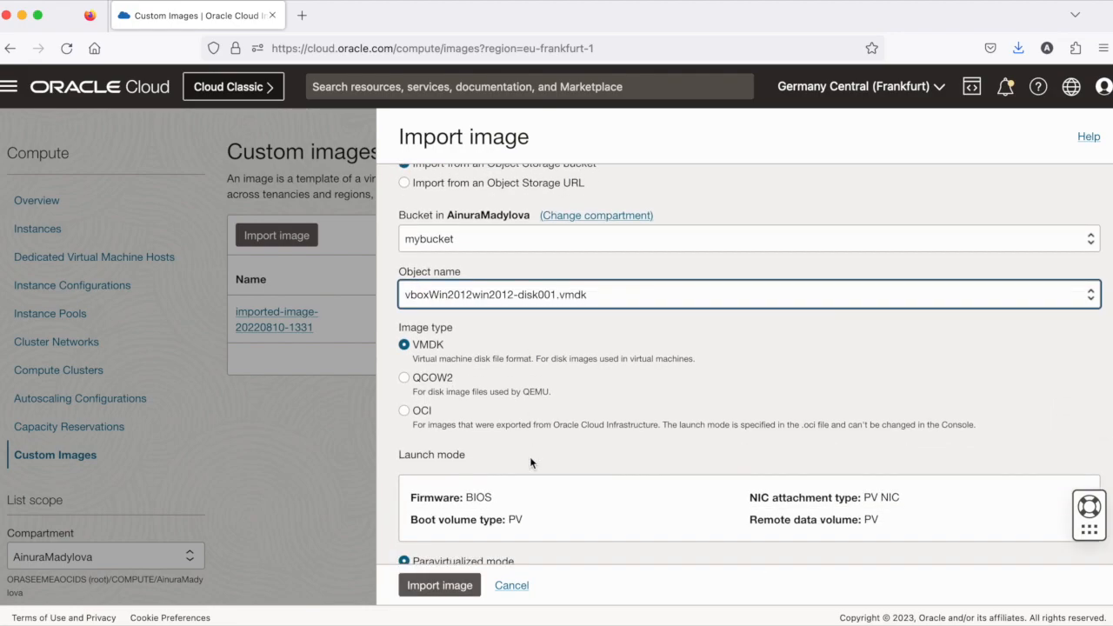
scroll(529, 457, "down", 2)
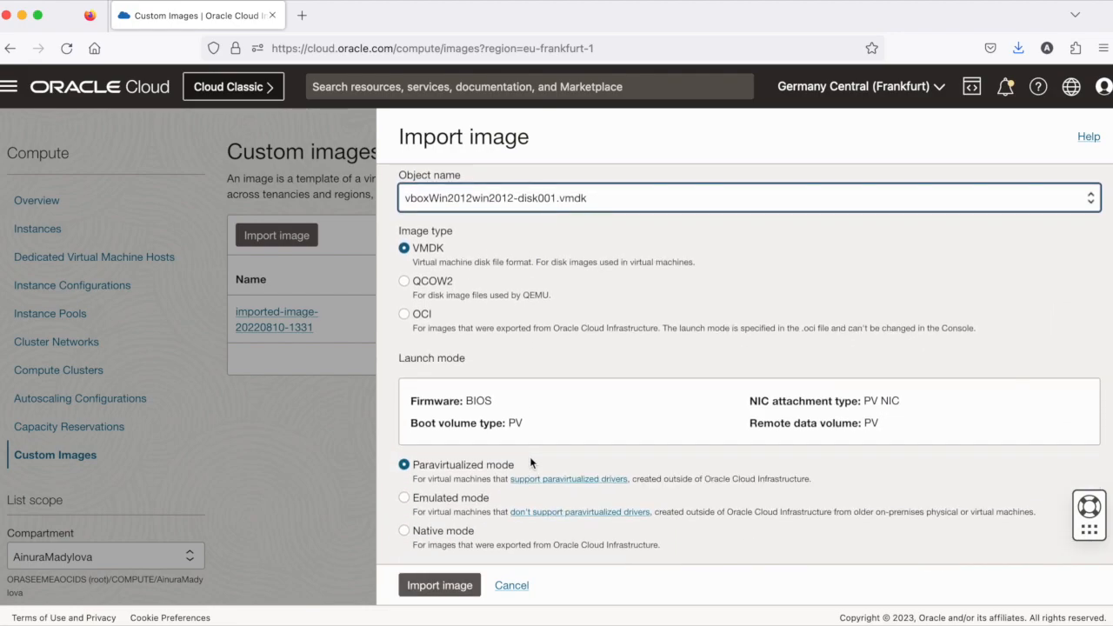
scroll(530, 458, "down", 2)
left_click(457, 589)
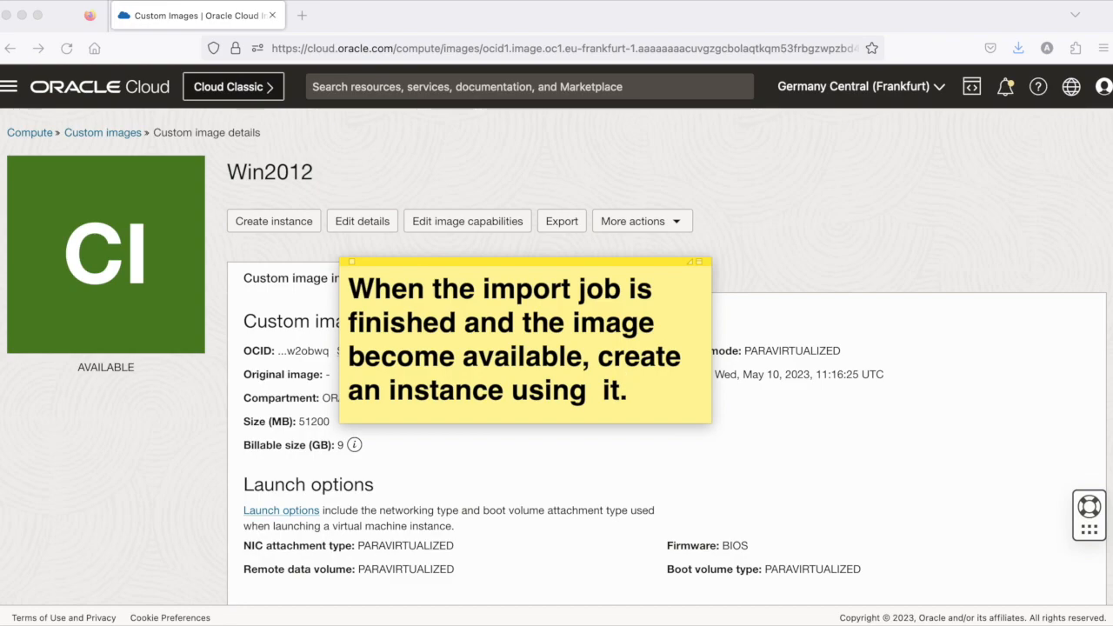
Step: Start creating a compute instance from the Win2012 custom image and name it MyImportedWin2012
left_click(274, 221)
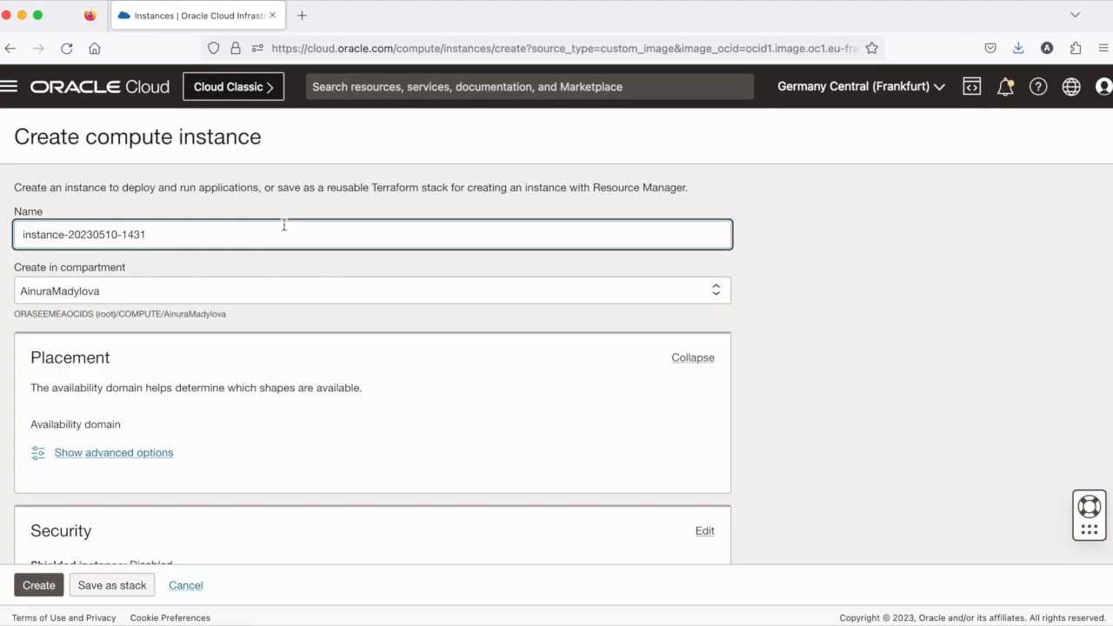
left_click_drag(146, 240, 1, 243)
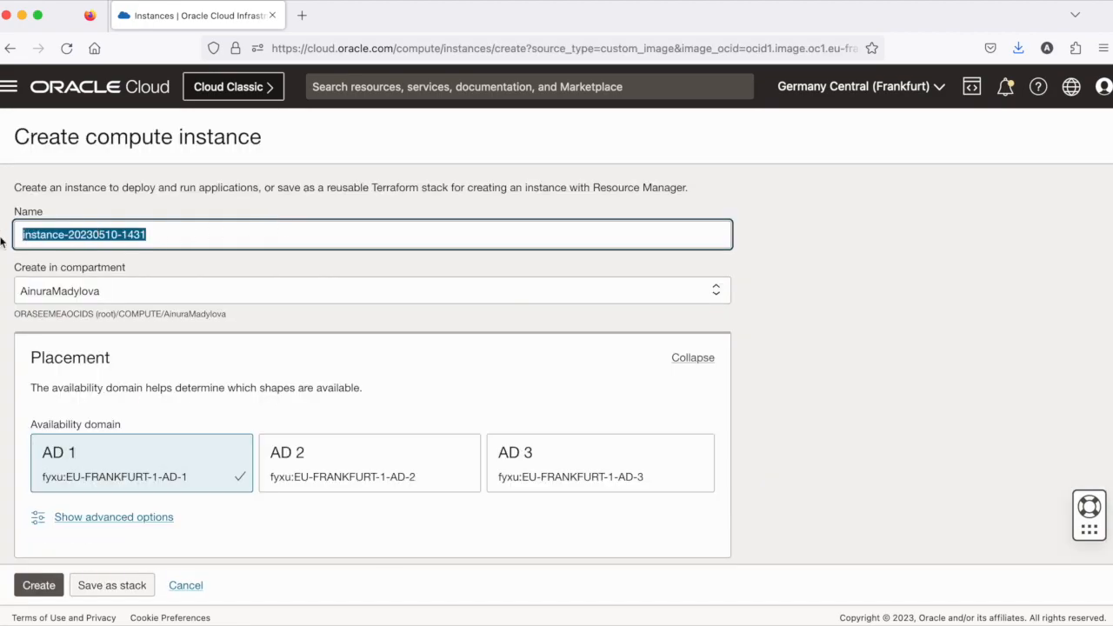
type("MyImported")
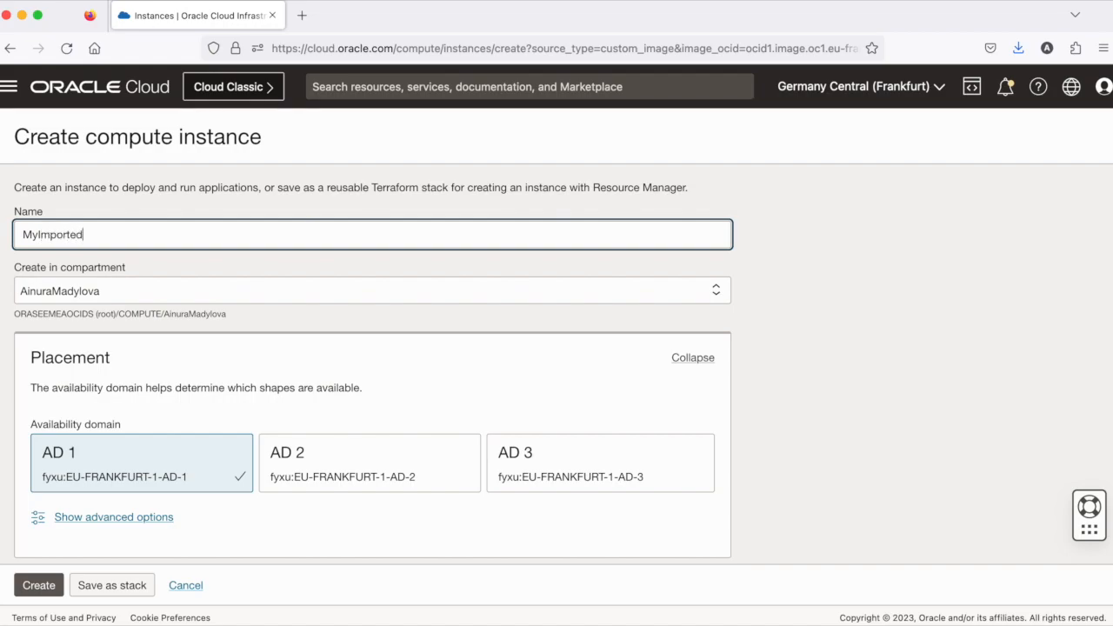
type("Win2012")
Step: Review the new instance's placement, security, image and shape, networking, login credentials and boot volume settings
scroll(127, 369, "down", 3)
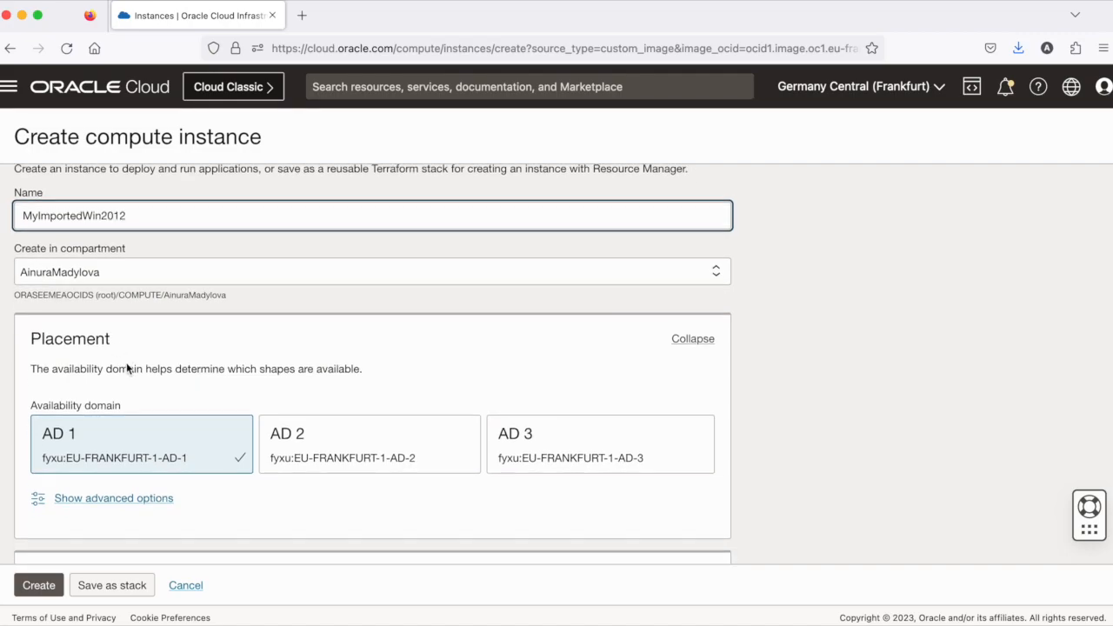
scroll(127, 369, "down", 2)
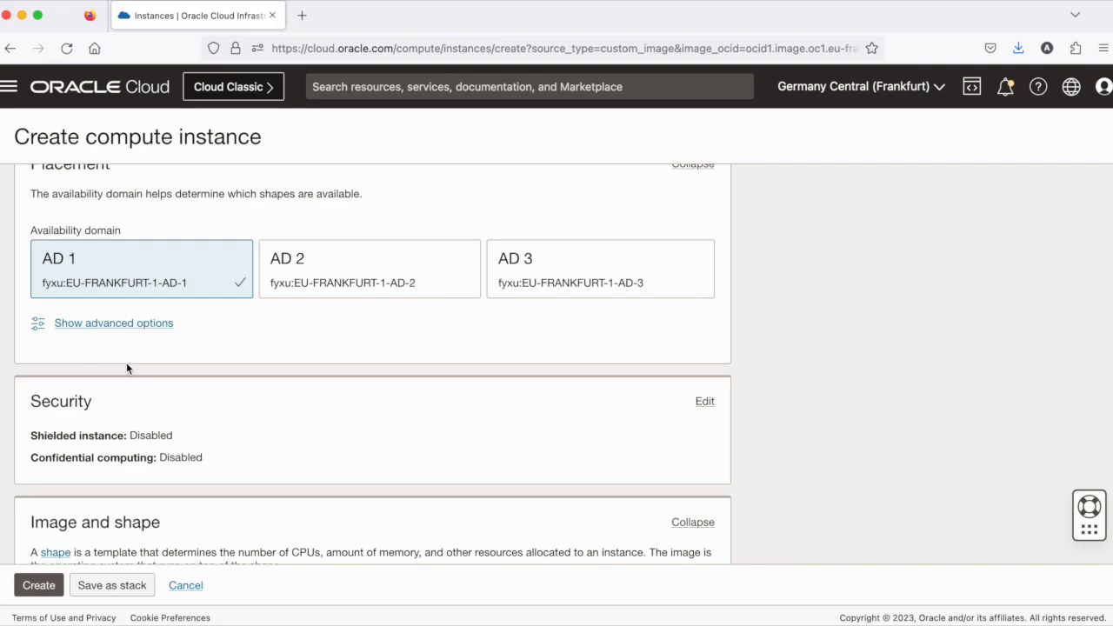
scroll(126, 369, "down", 8)
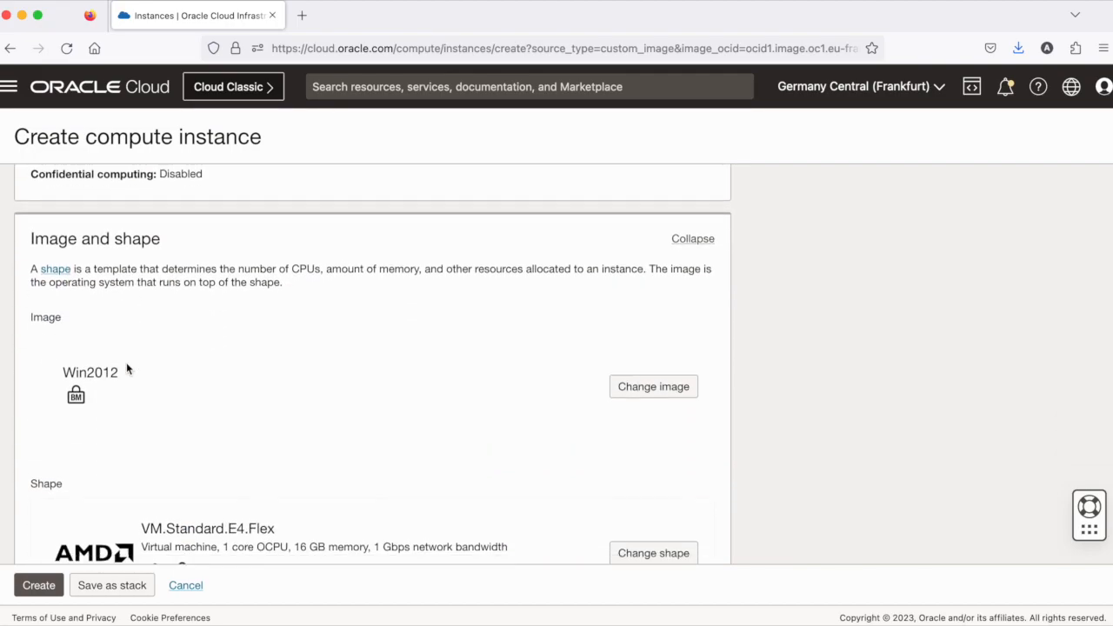
scroll(126, 369, "down", 1)
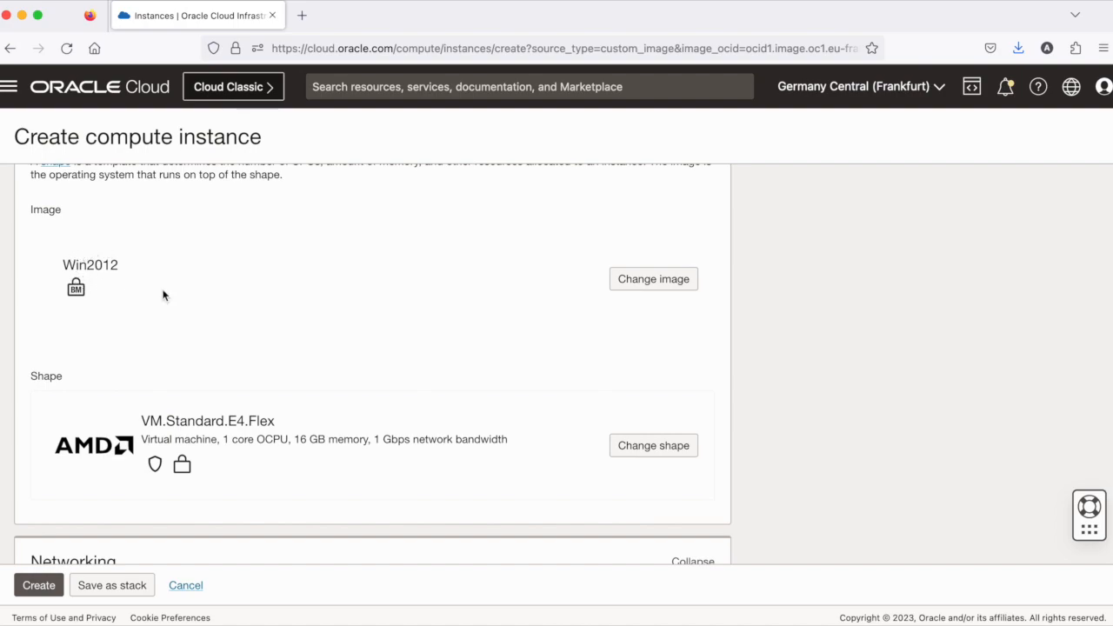
scroll(163, 296, "down", 2)
scroll(163, 295, "down", 1)
scroll(163, 296, "down", 2)
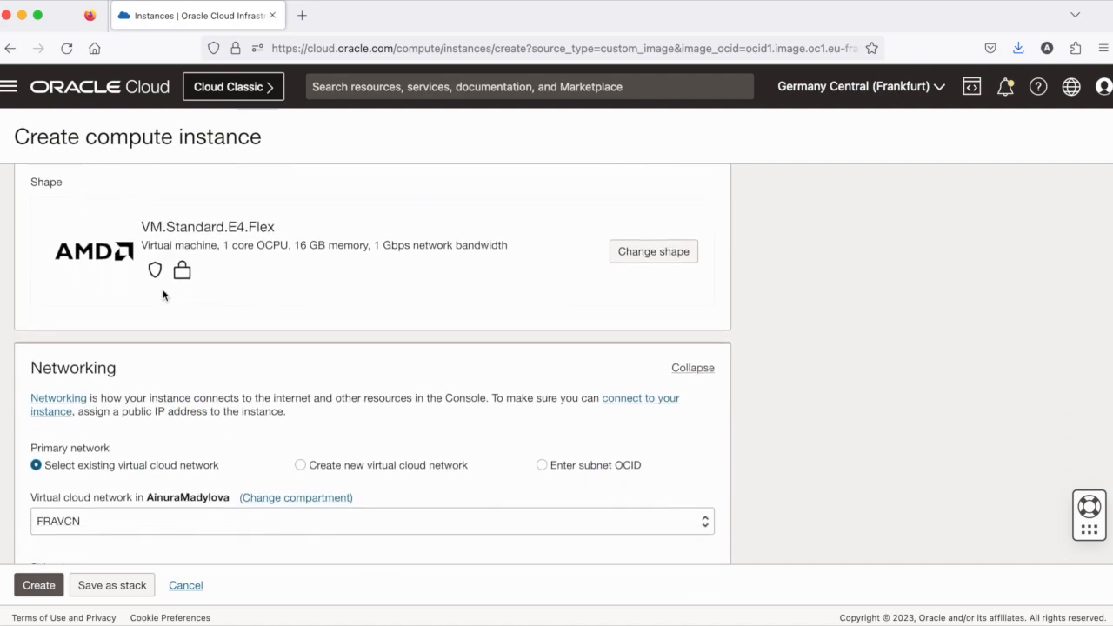
scroll(162, 295, "down", 4)
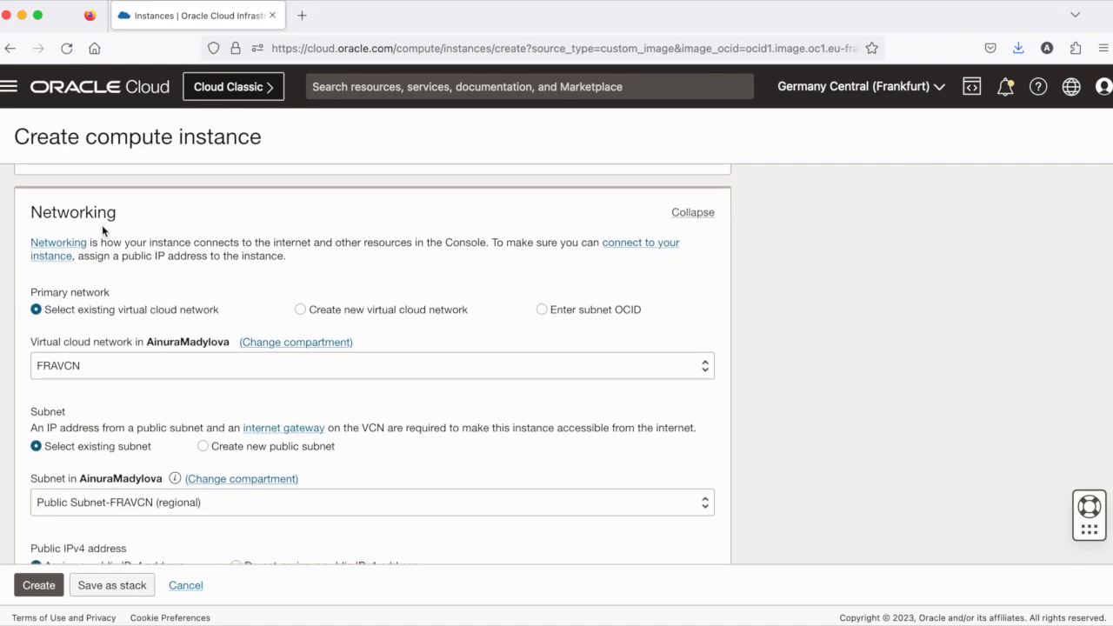
scroll(66, 380, "down", 3)
scroll(66, 380, "down", 1)
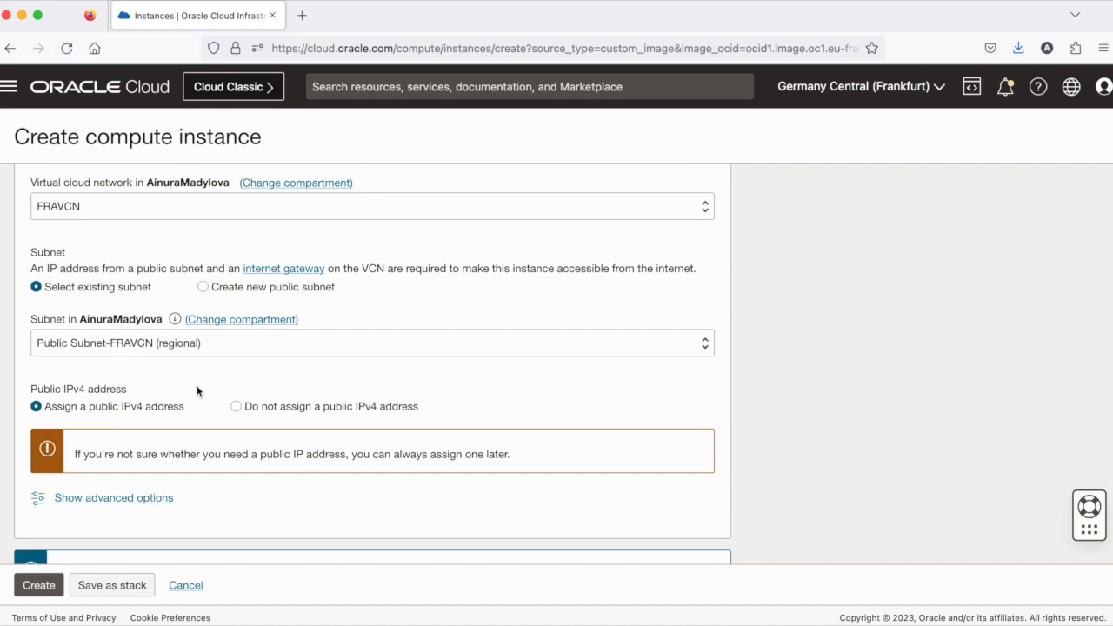
scroll(198, 391, "down", 1)
scroll(198, 391, "down", 6)
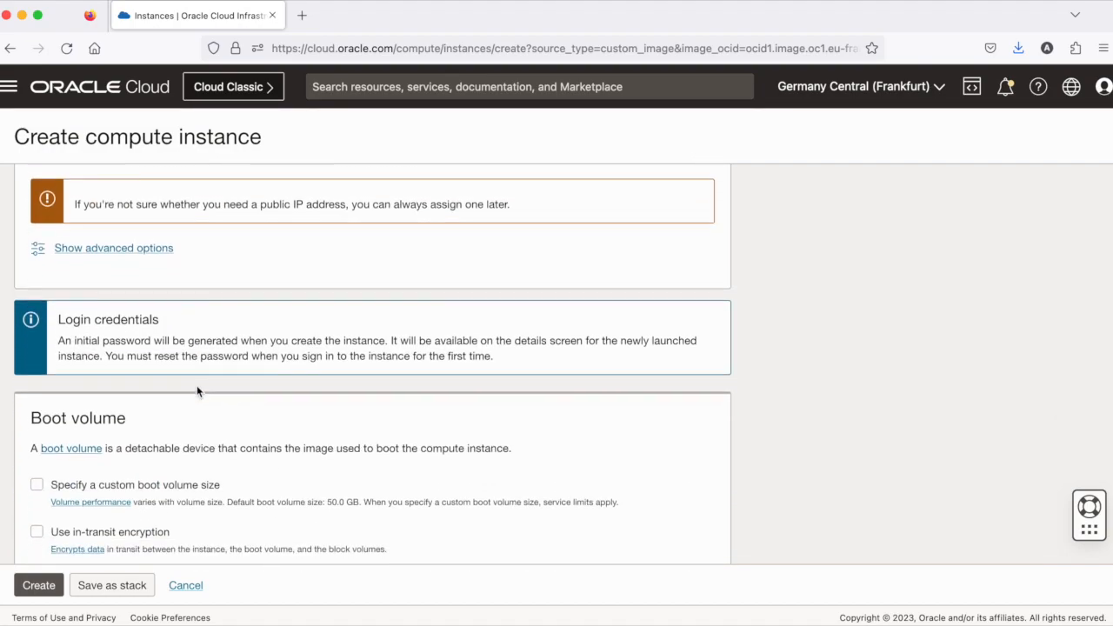
scroll(198, 390, "down", 3)
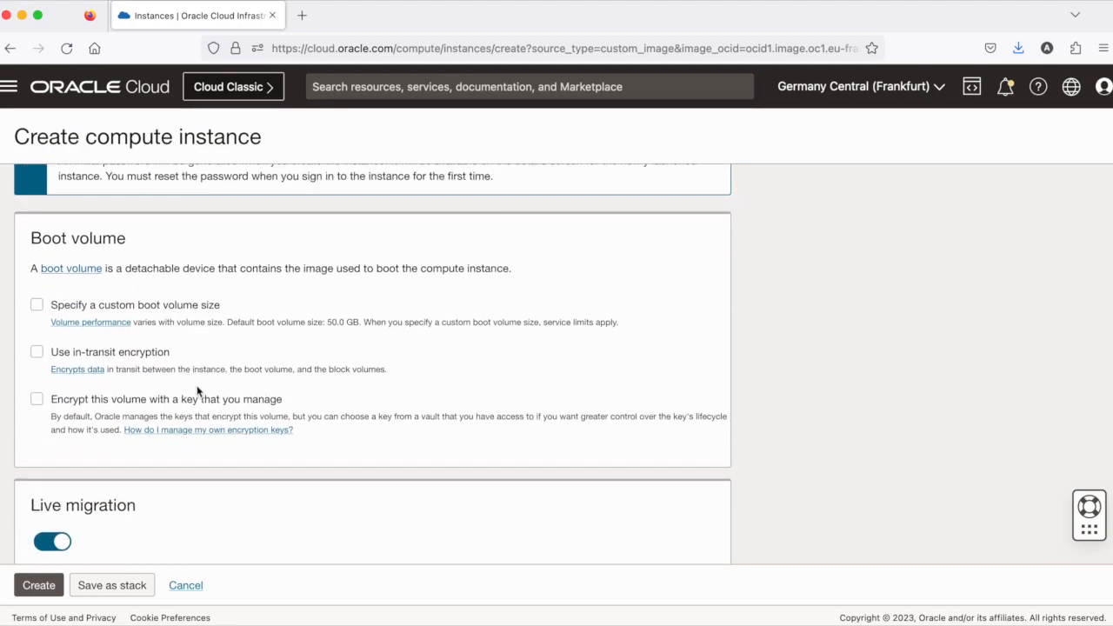
scroll(197, 392, "up", 1)
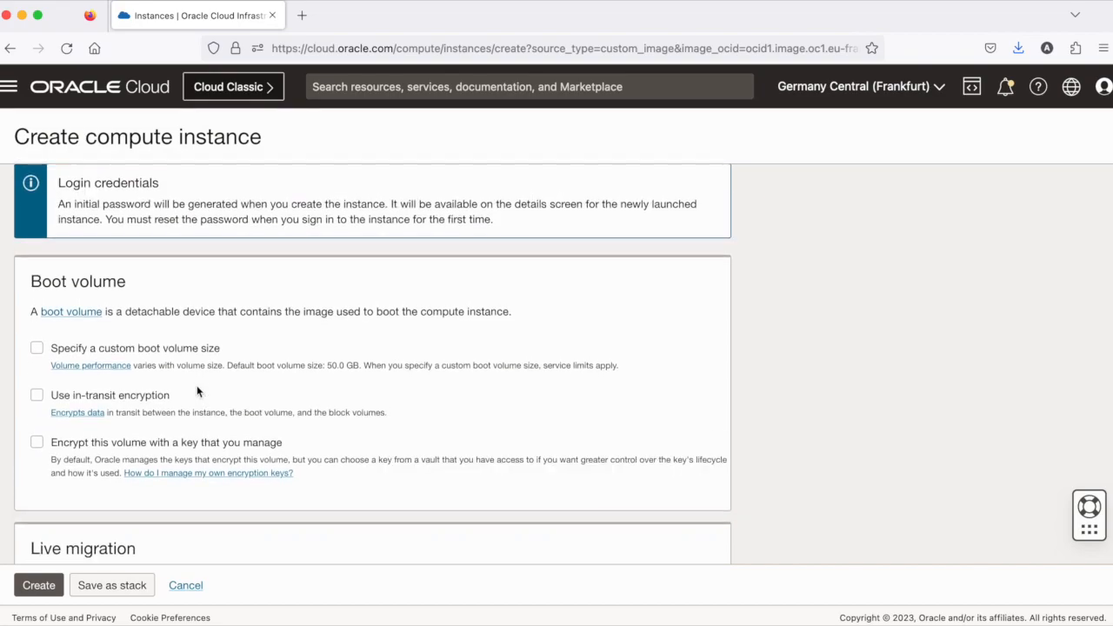
Step: Create the MyImportedWin2012 instance with the default placement, shape, networking and boot volume settings
scroll(196, 392, "down", 4)
left_click(40, 585)
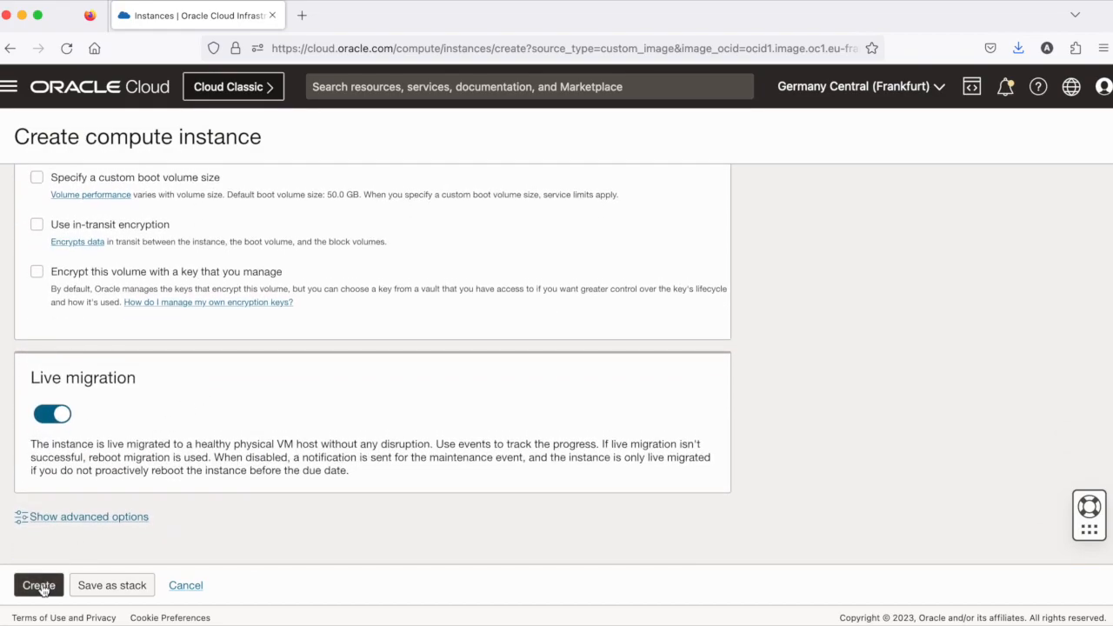
left_click(39, 586)
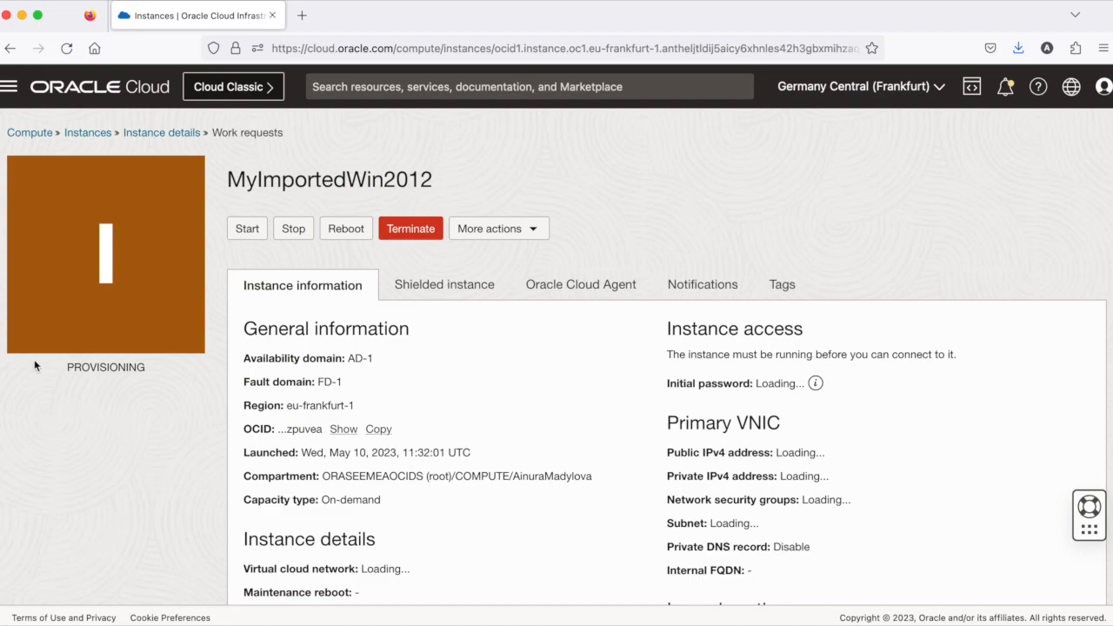
Step: Check the state of the Create instance work request on the instance's details page
scroll(525, 471, "down", 7)
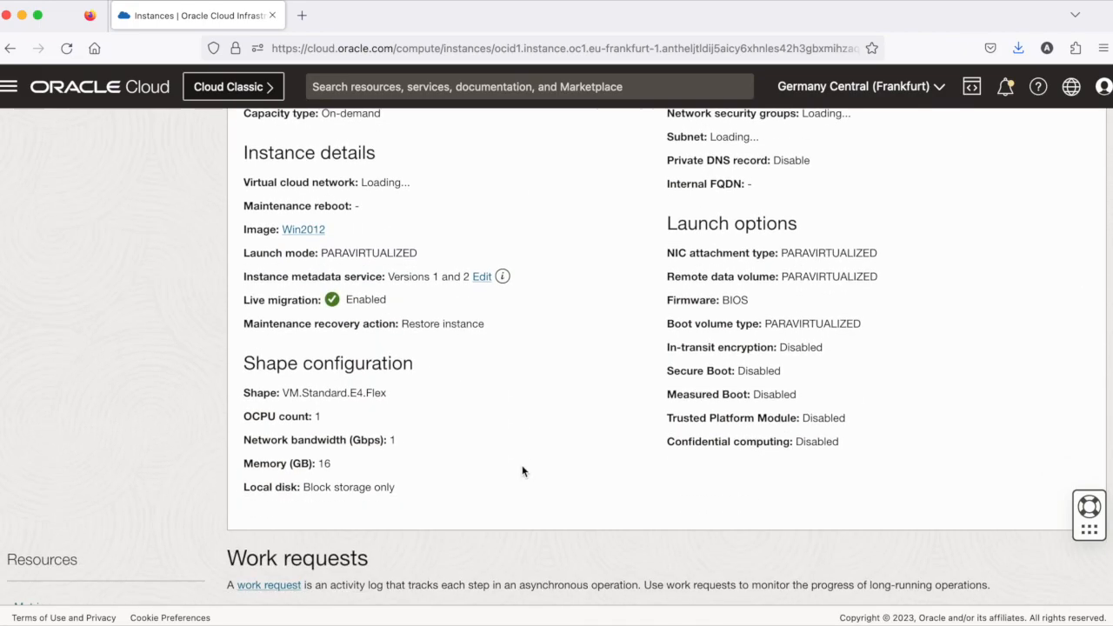
scroll(522, 470, "down", 1)
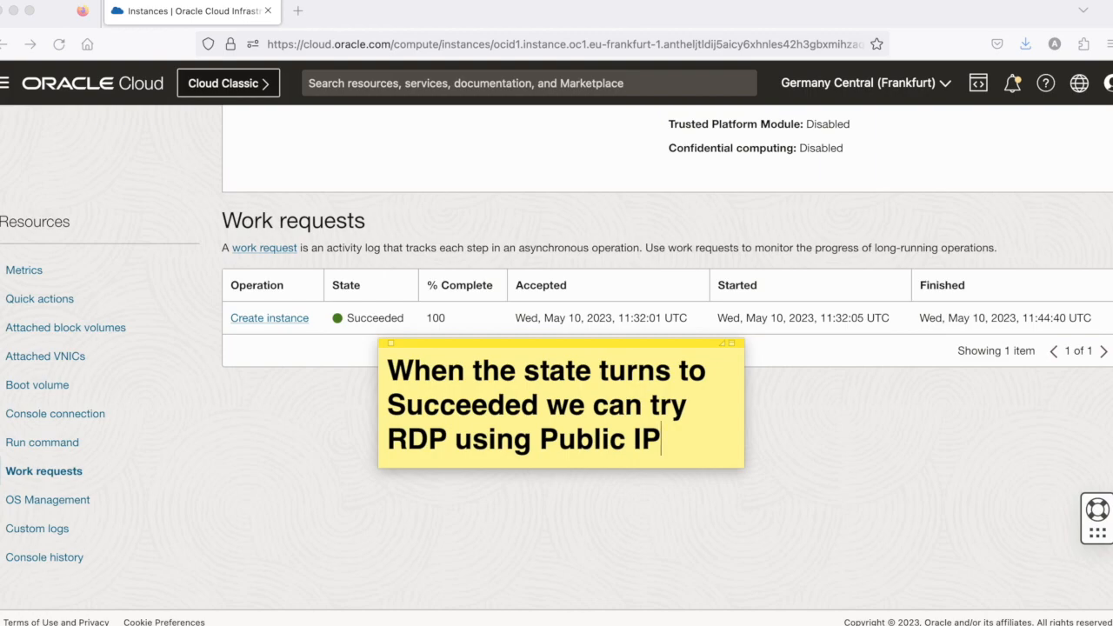
left_click(801, 520)
Step: Copy the public IP address of the MyImportedWin2012 instance from its instance access details
scroll(661, 462, "up", 5)
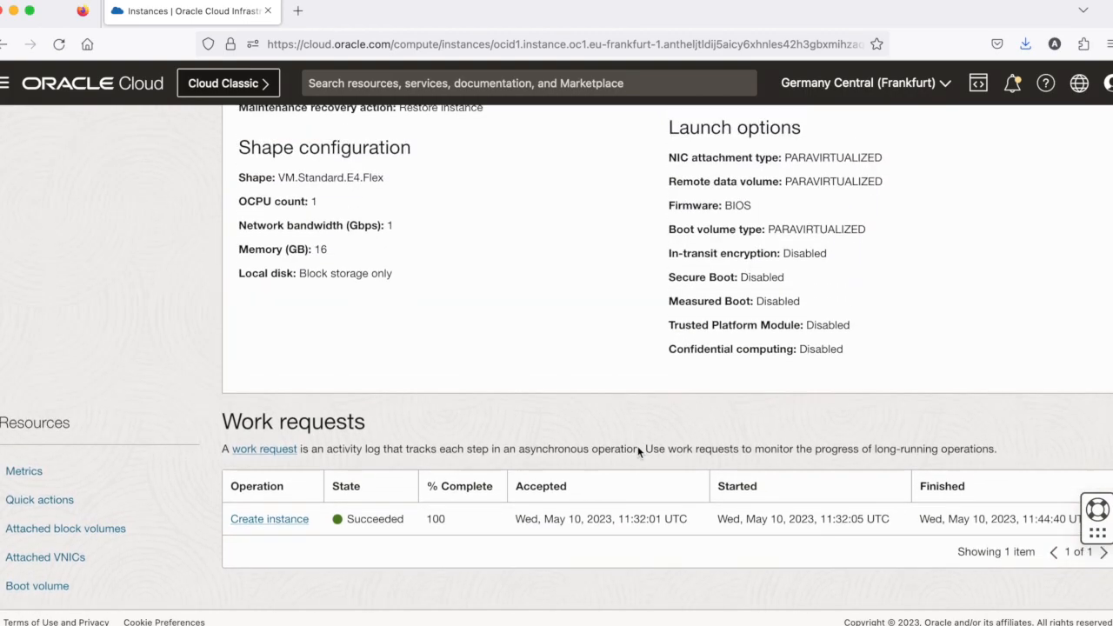
scroll(637, 452, "up", 3)
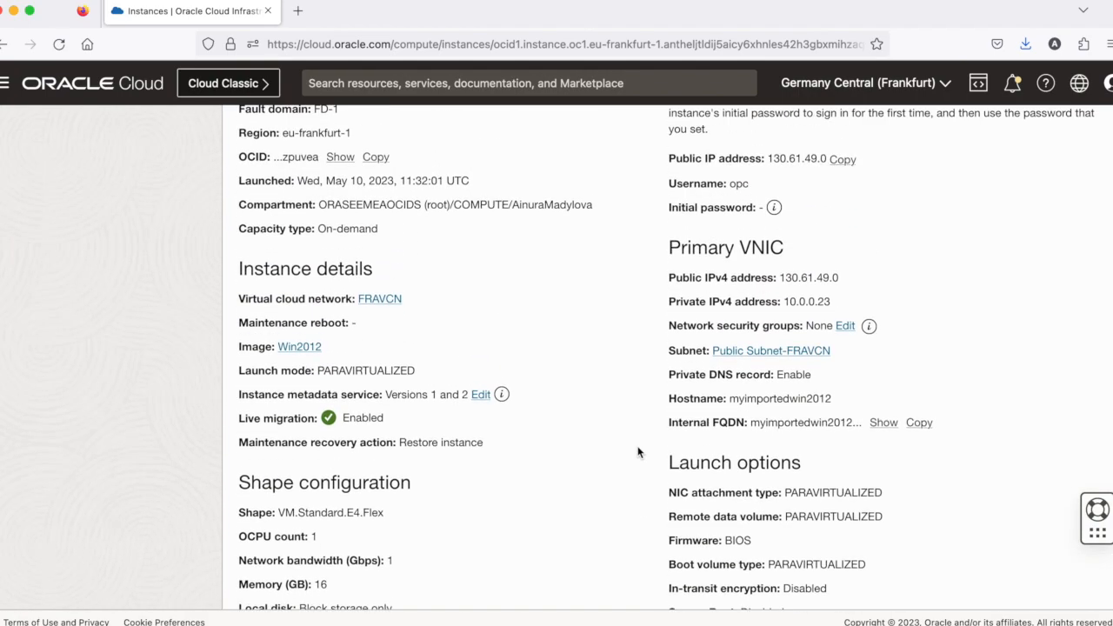
scroll(638, 452, "up", 2)
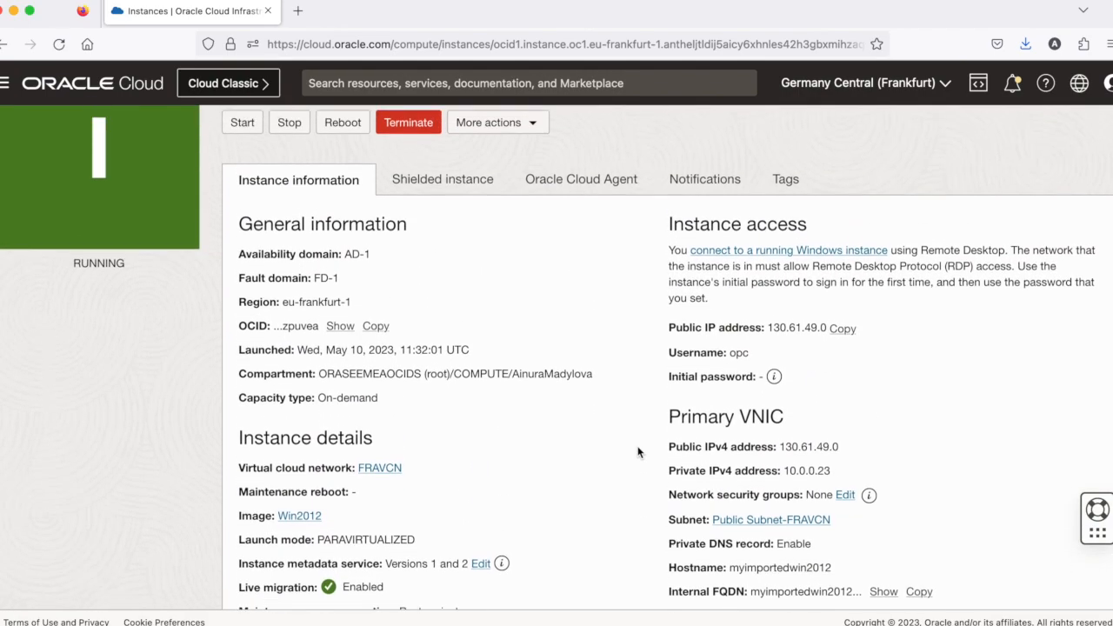
left_click_drag(673, 364, 878, 374)
left_click(879, 374)
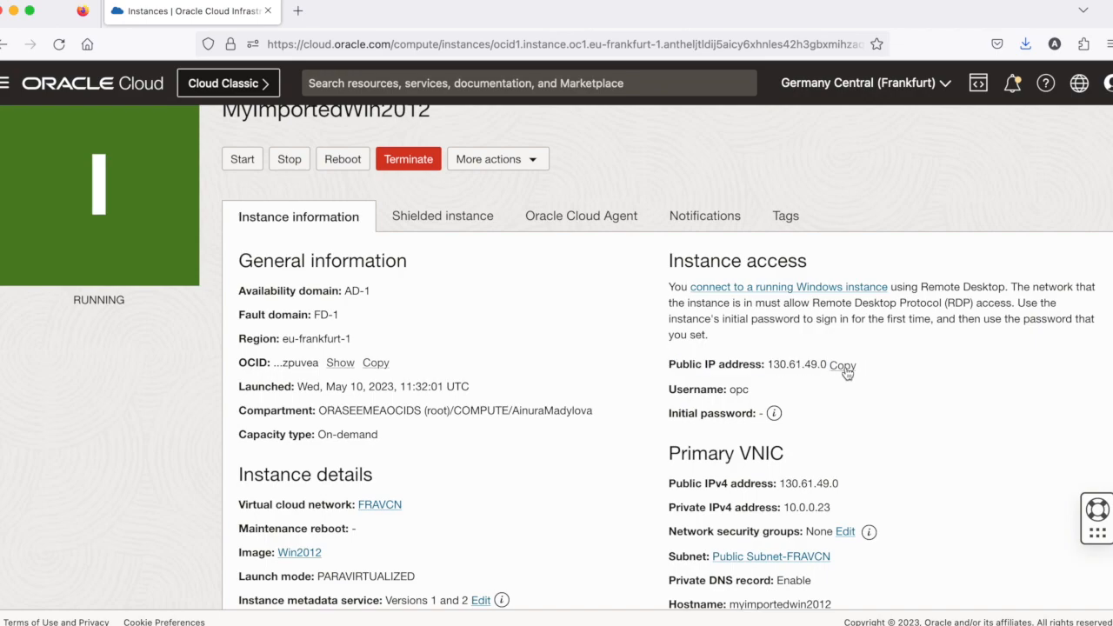
left_click(841, 365)
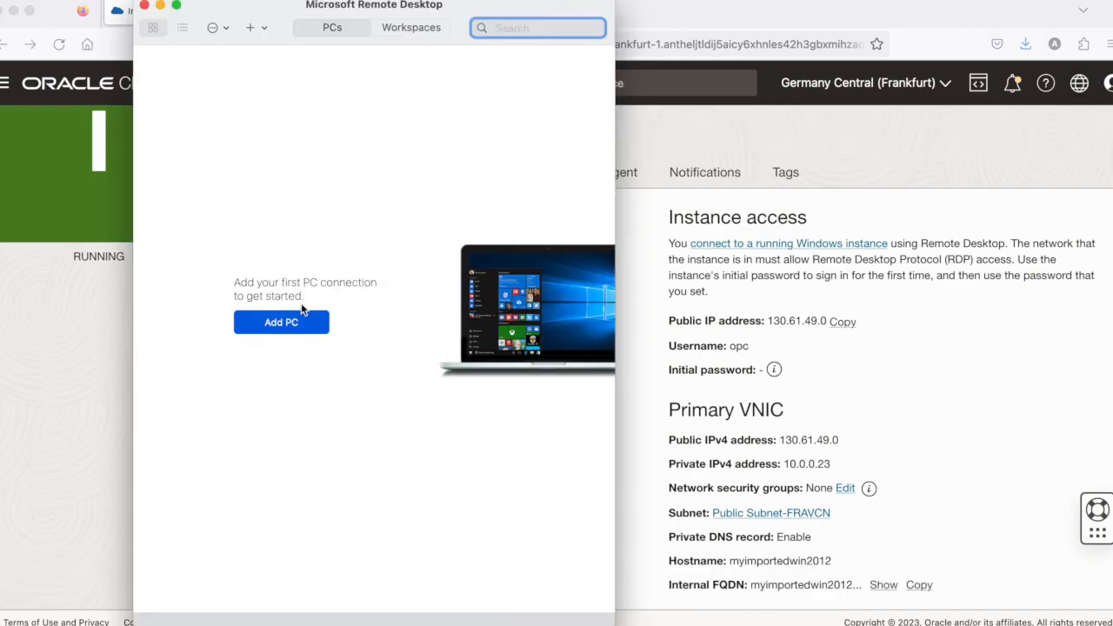
Step: Start a new PC connection in Microsoft Remote Desktop using the copied public IP address 130.61.49.0 as the PC name
left_click(268, 322)
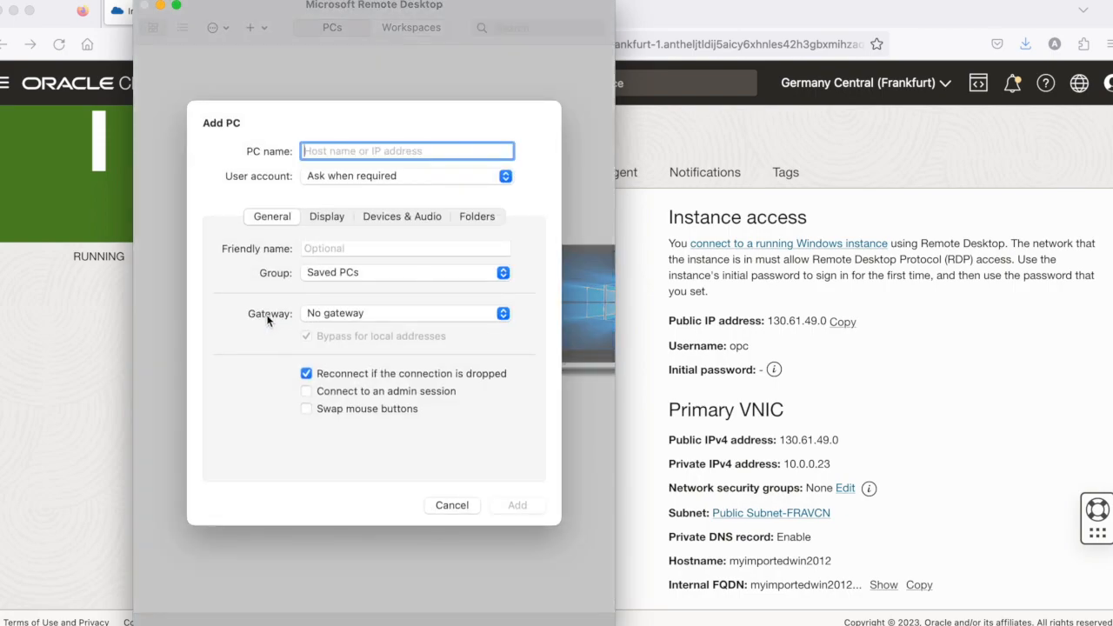
left_click(448, 506)
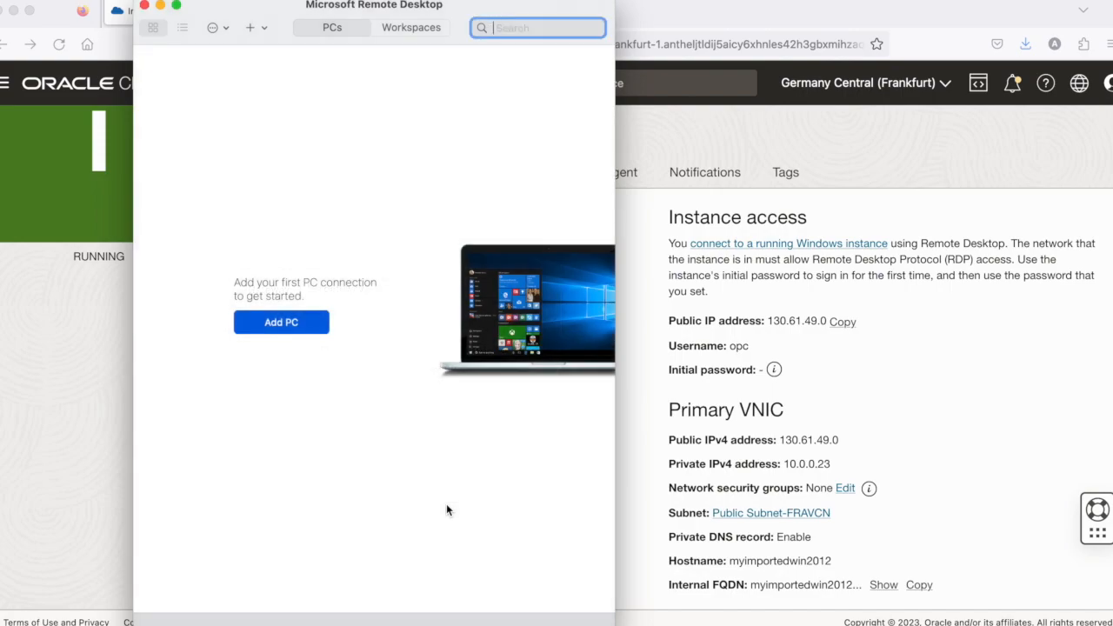
left_click(257, 31)
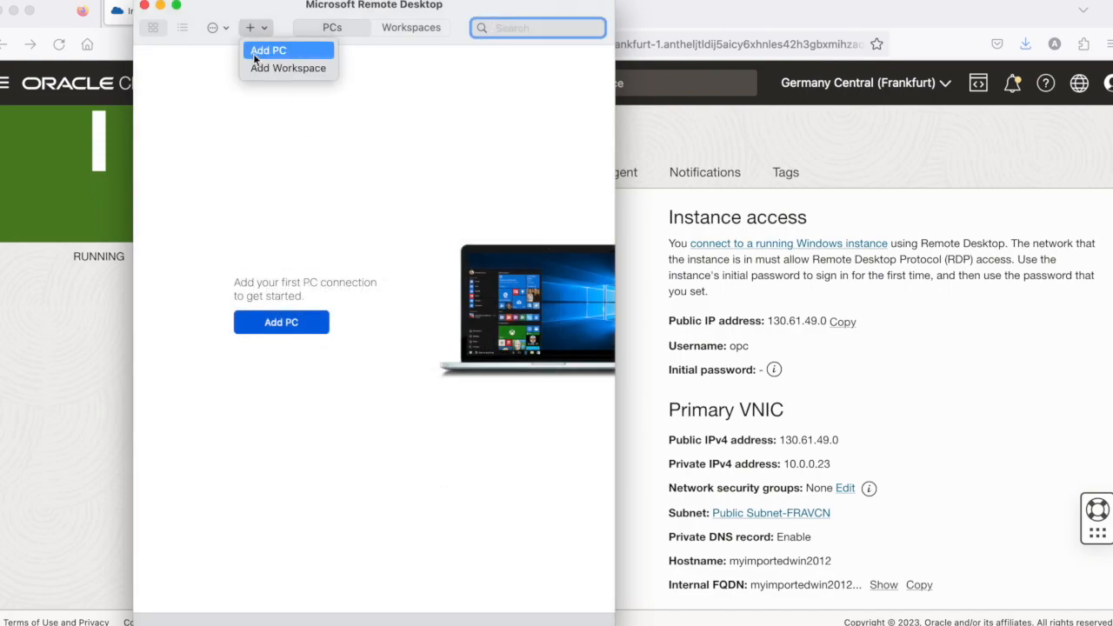
left_click(268, 53)
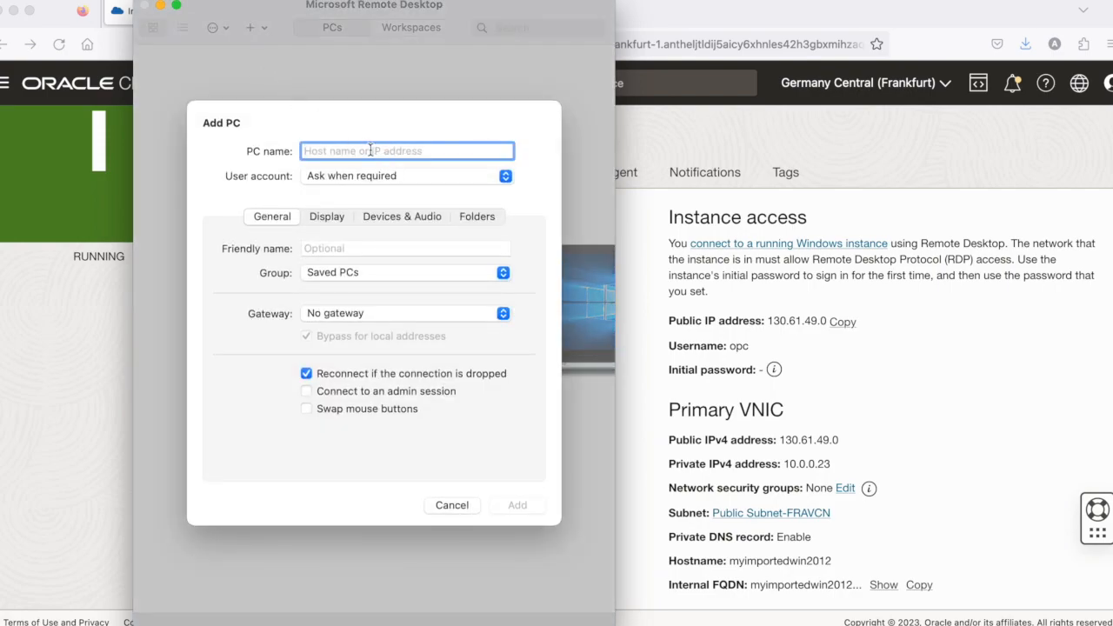
right_click(370, 150)
left_click(398, 193)
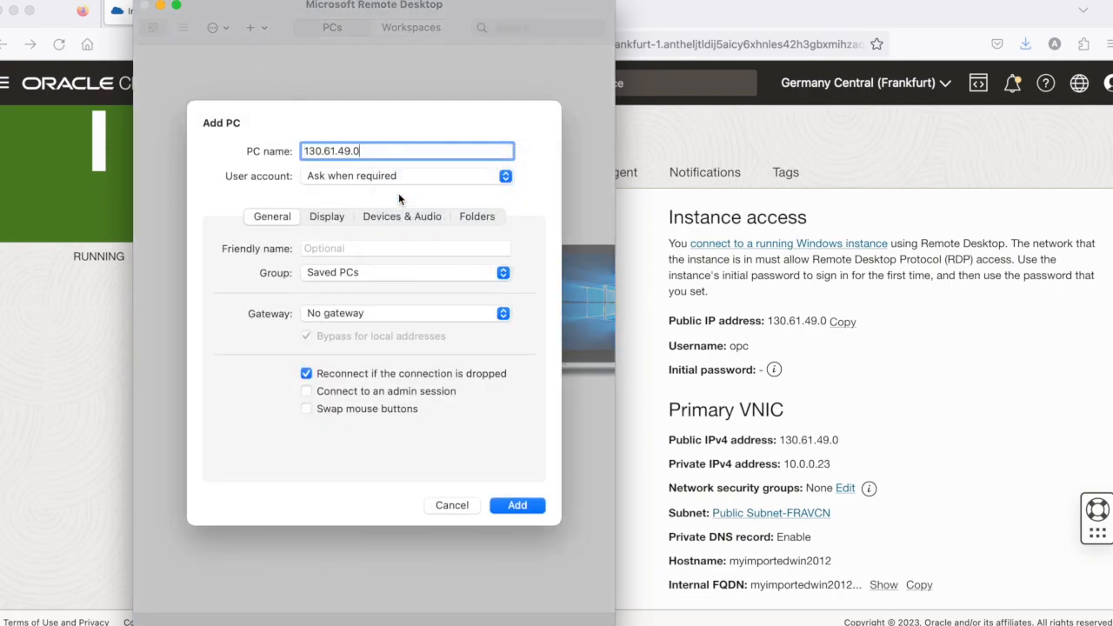
Step: Give the new PC connection the friendly name MyImportedWin2012OCI and add it to the saved PCs
left_click(337, 248)
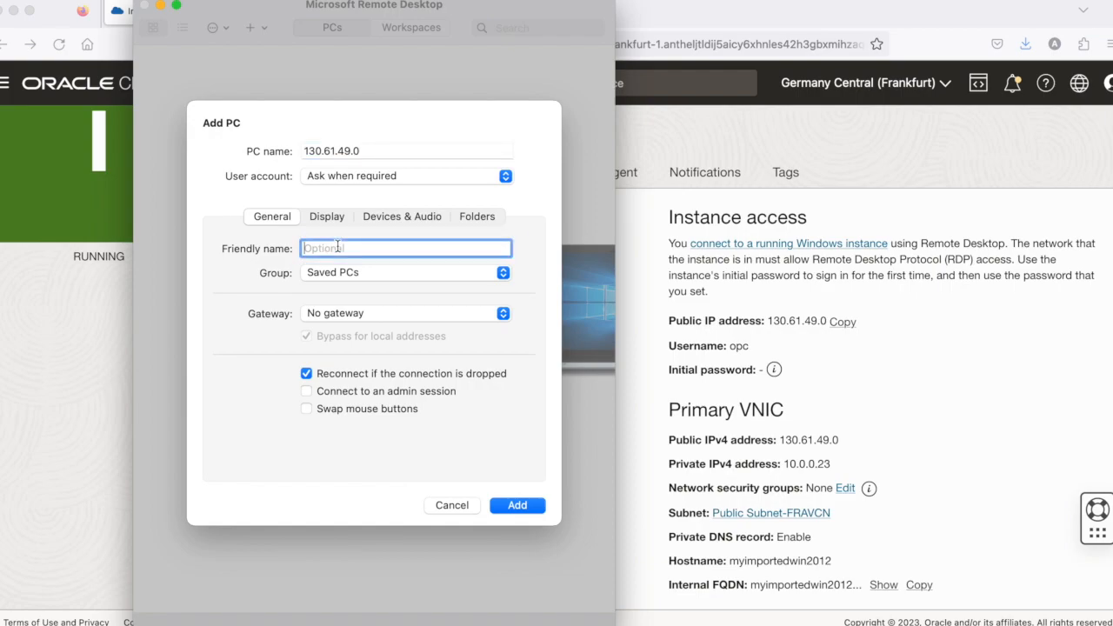
type("MyImportedWin2012")
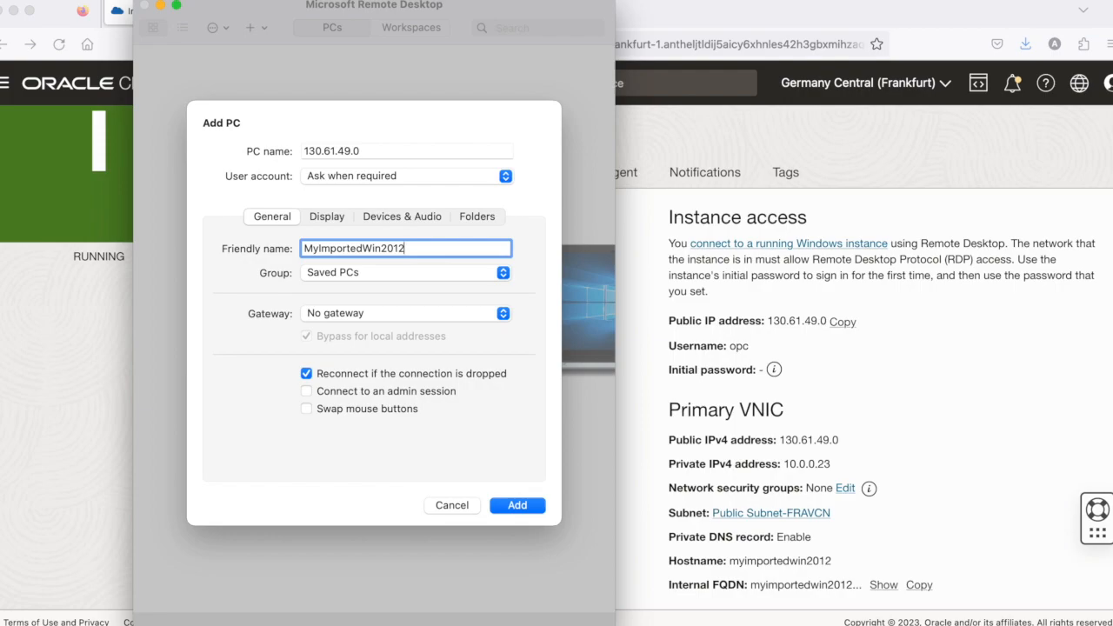
type("OCI")
left_click(514, 505)
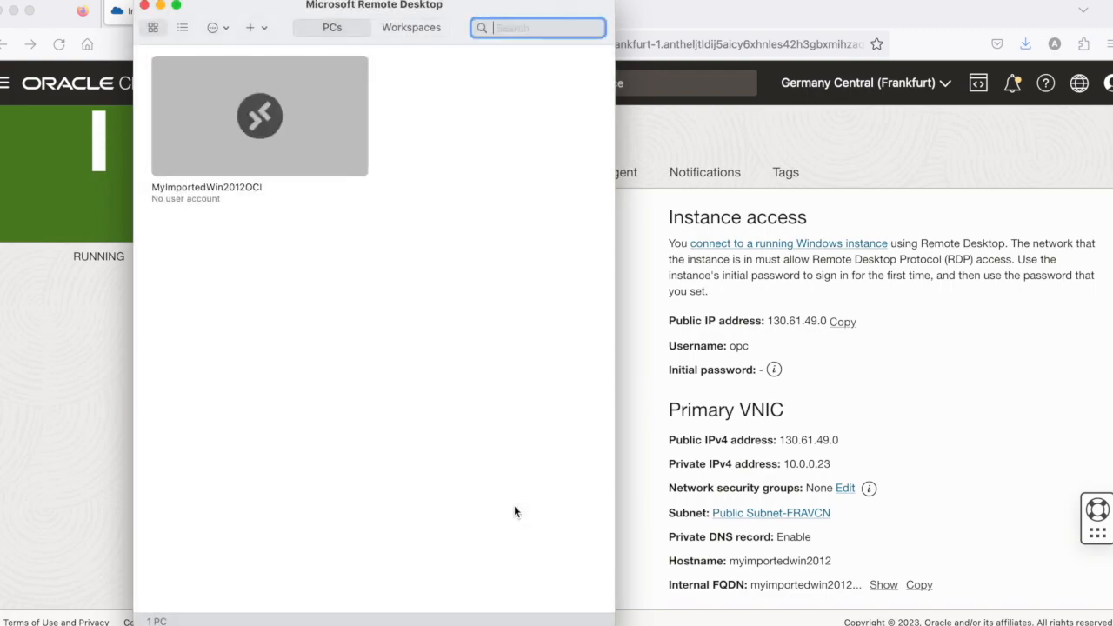
Step: Connect to MyImportedWin2012OCI as Administrator with the account password, continuing despite the unverified certificate
double_click(258, 125)
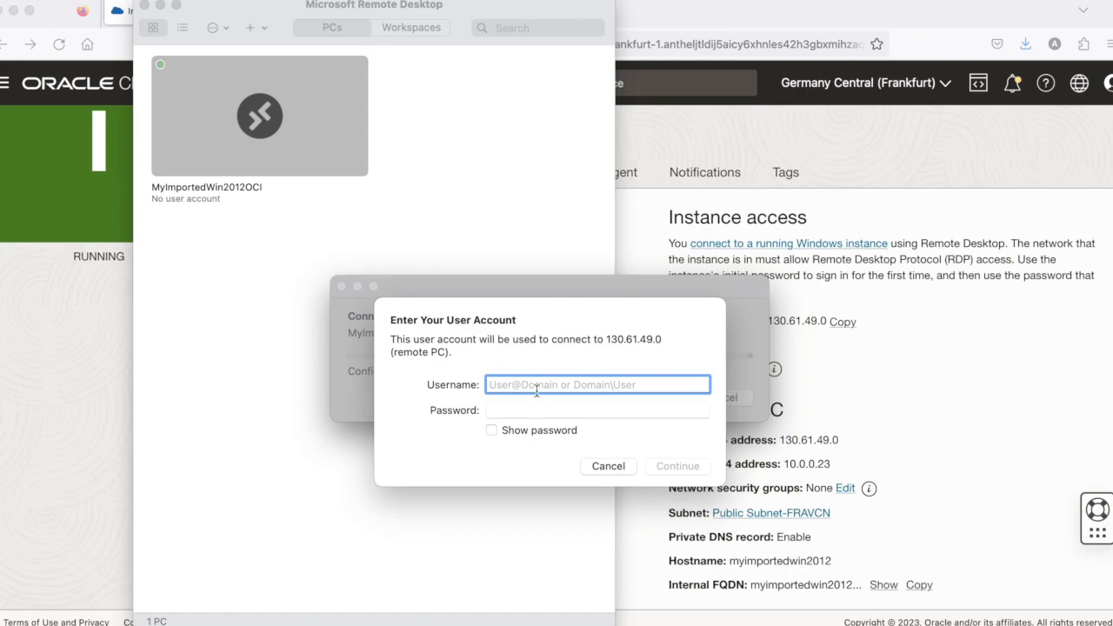
type("Ad")
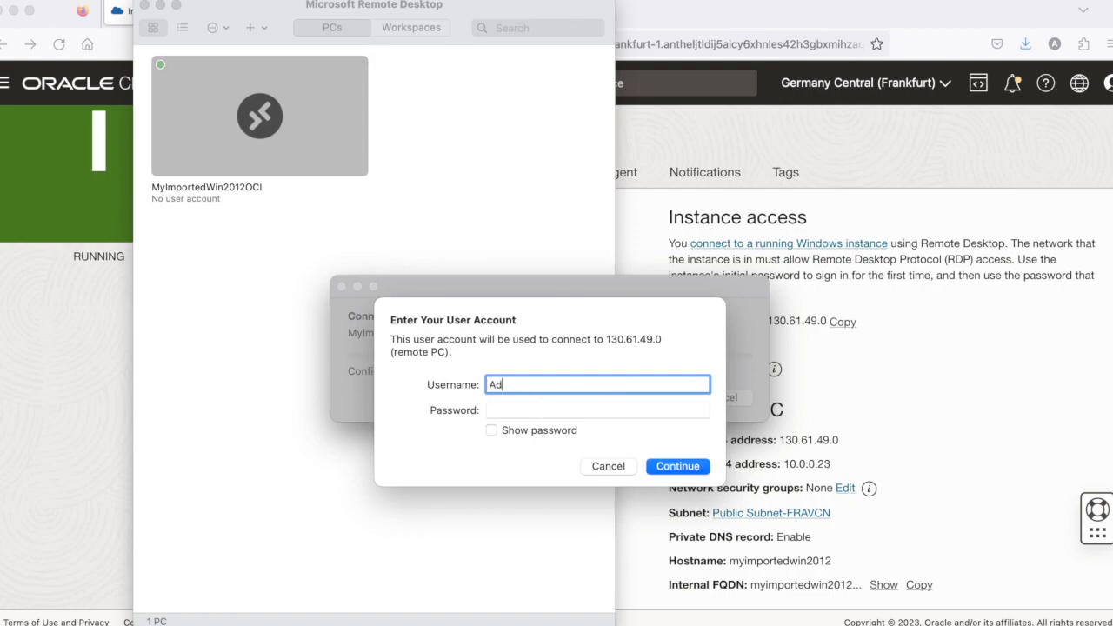
type("ministrator")
key("Tab")
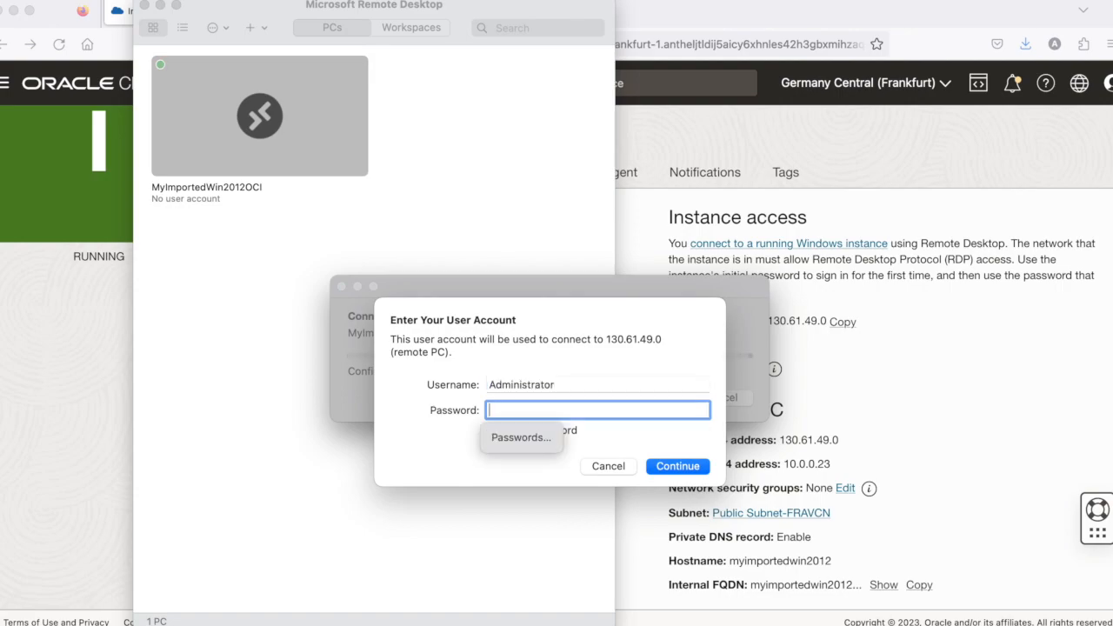
type("••••••••")
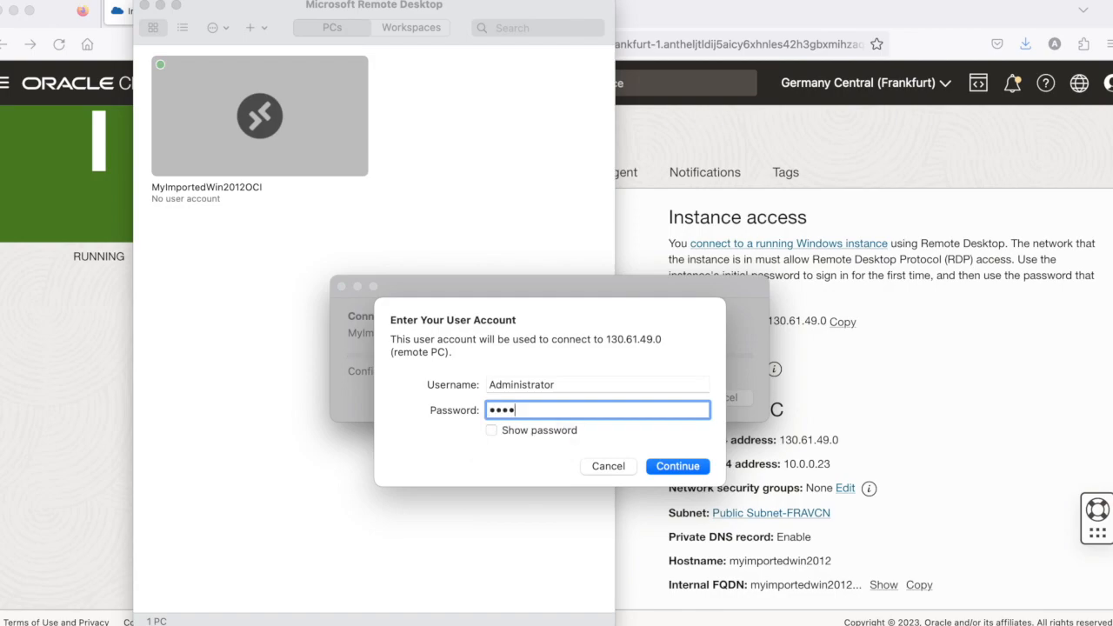
type("••")
left_click(679, 468)
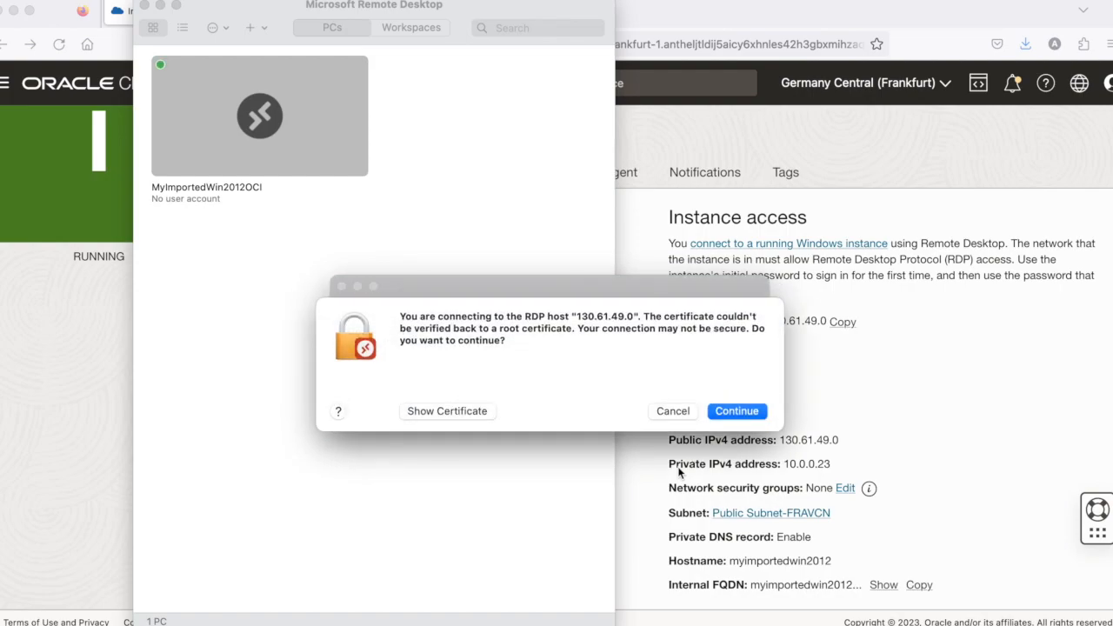
left_click(738, 412)
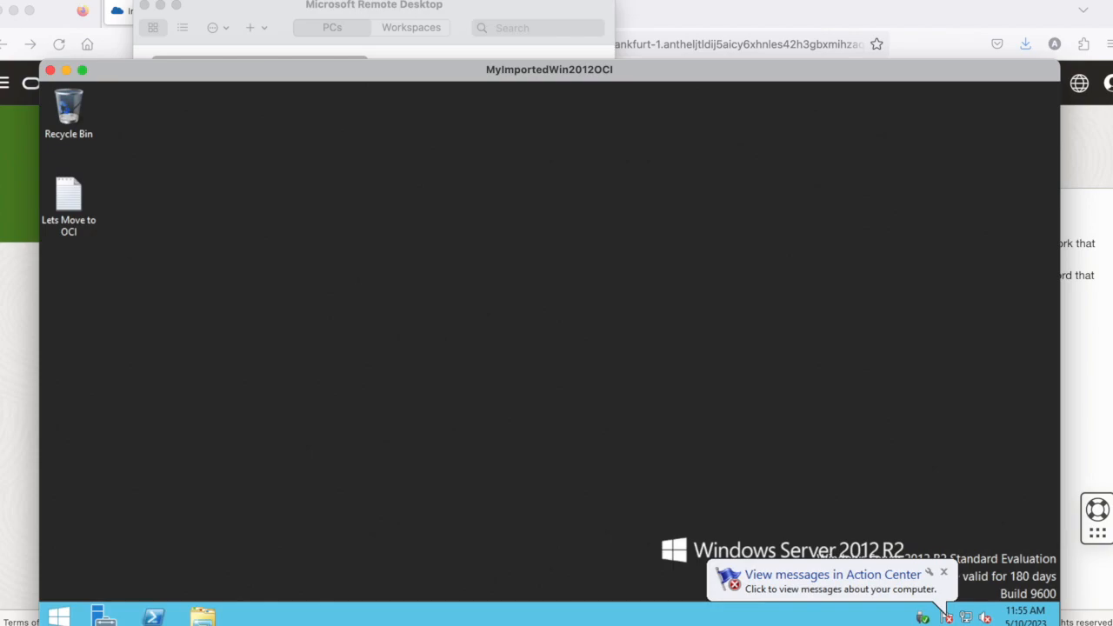
Step: Read the Lets Move to OCI text file on the remote server's desktop and close it
double_click(76, 207)
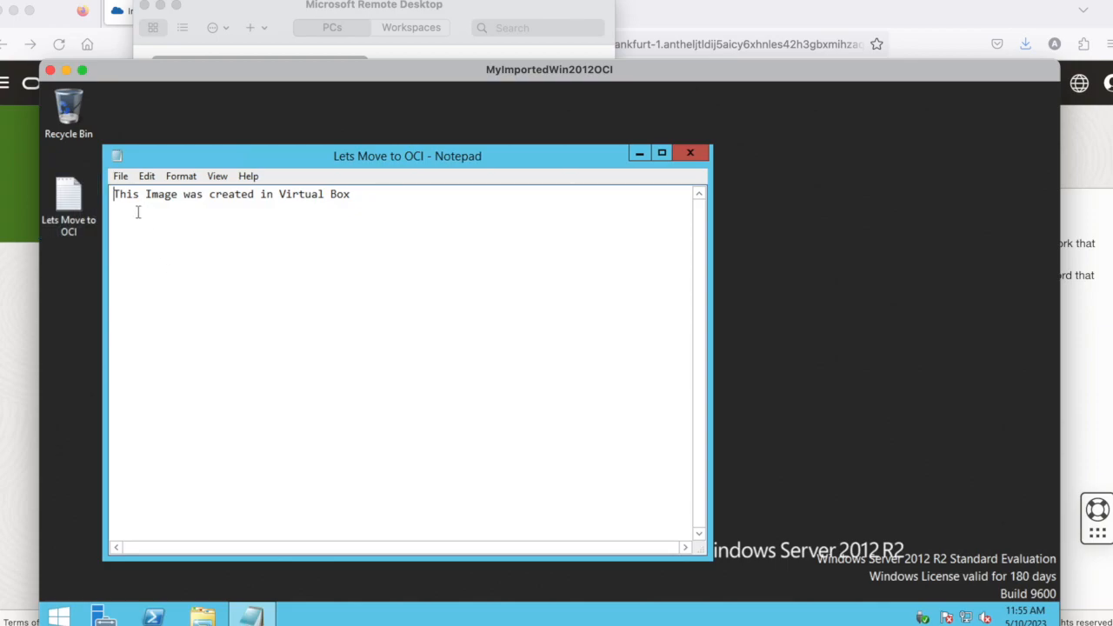
left_click_drag(119, 194, 365, 194)
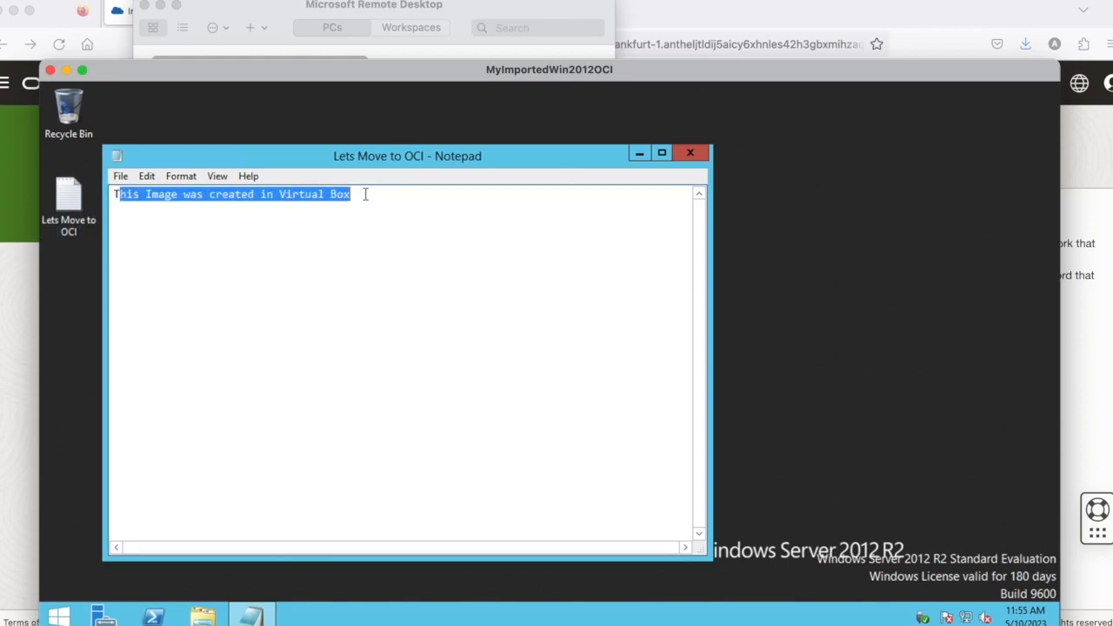
left_click(700, 151)
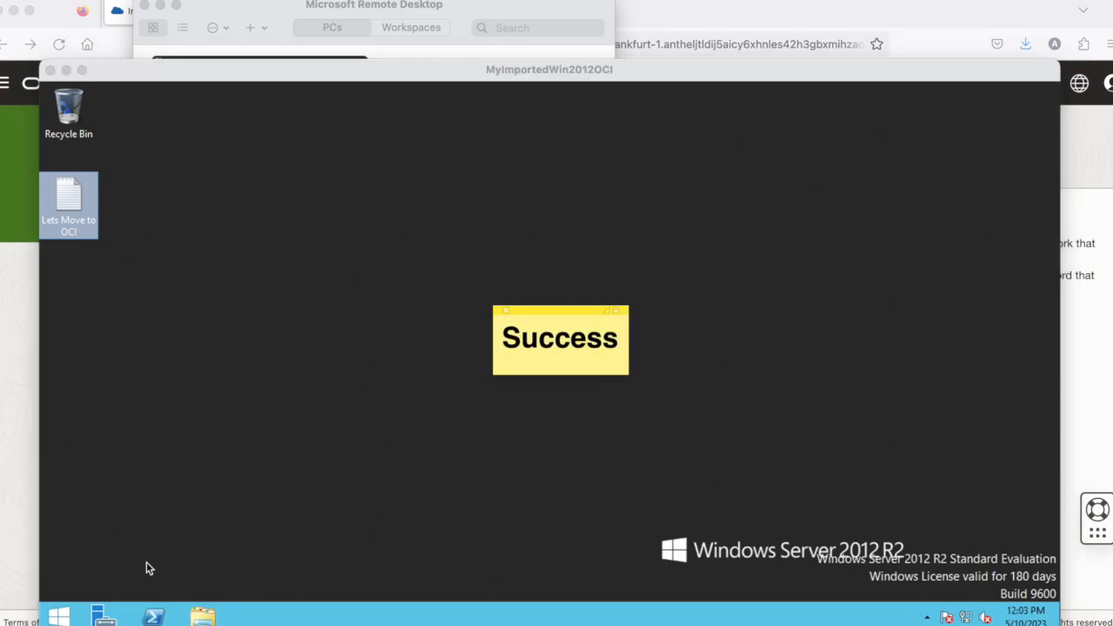
Step: Switch back to the Oracle Cloud console and view the MyImportedWin2012 instance's status and general information
left_click(27, 486)
scroll(120, 433, "up", 3)
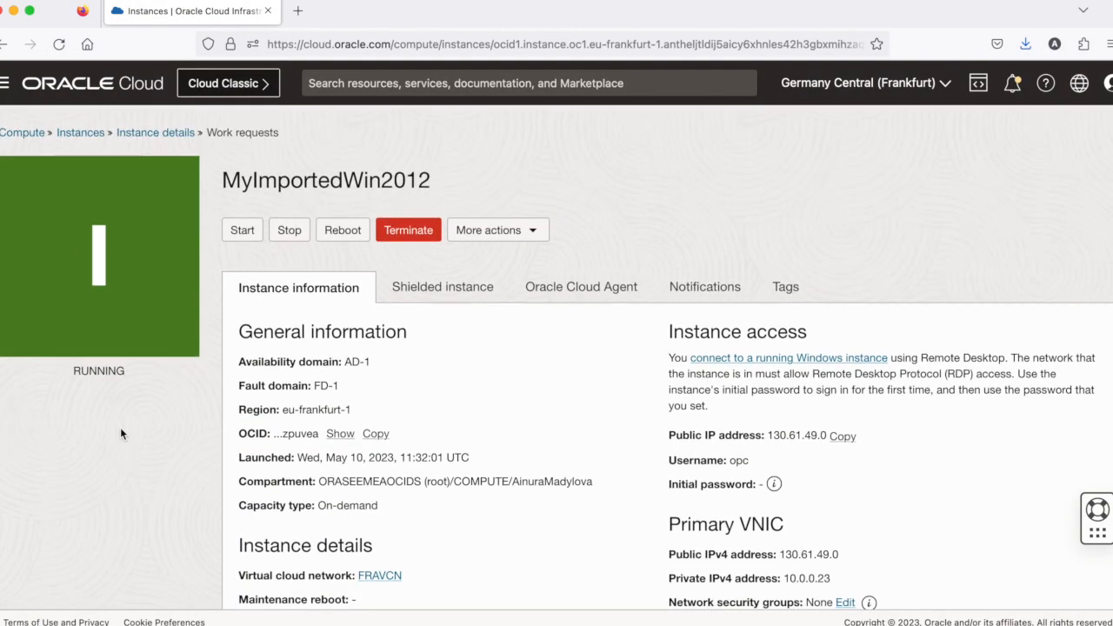